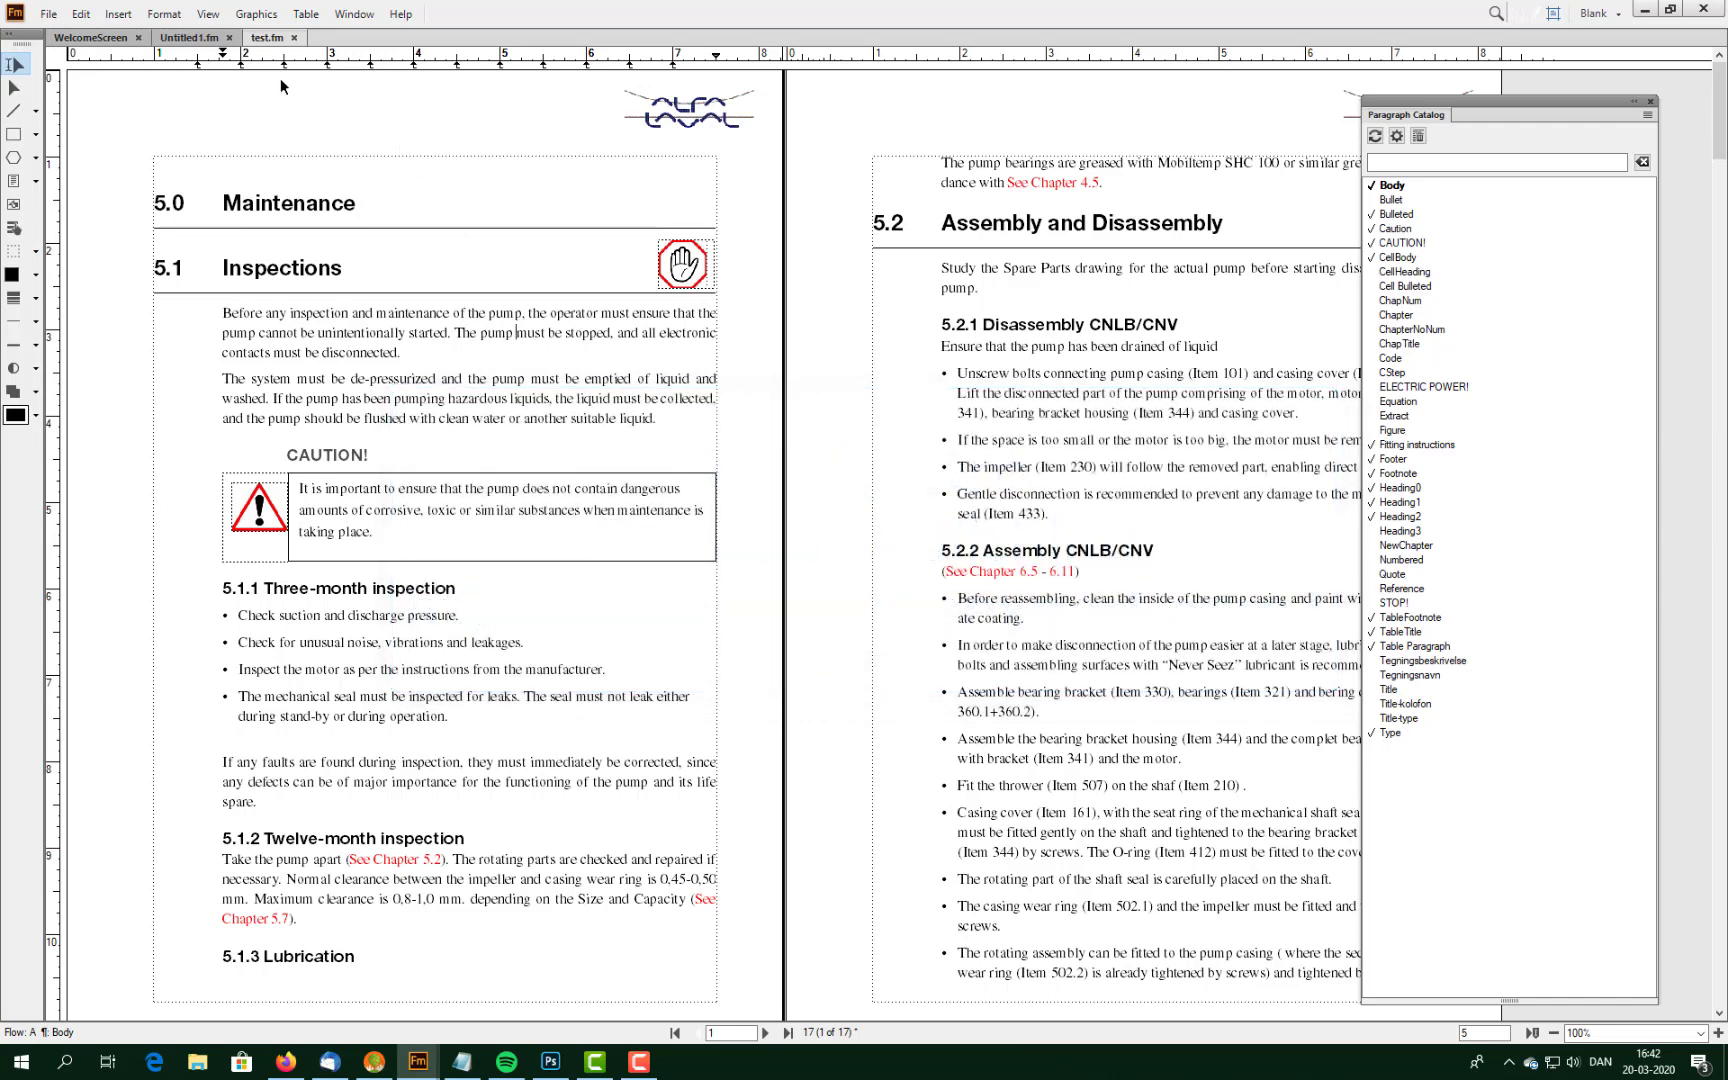
Examine the Delete Formats dialog's Folder, Book and Document targets and its unused-format options for test.fm, and close it without deleting anything.
{"action": "left_click", "coordinate": [165, 14]}
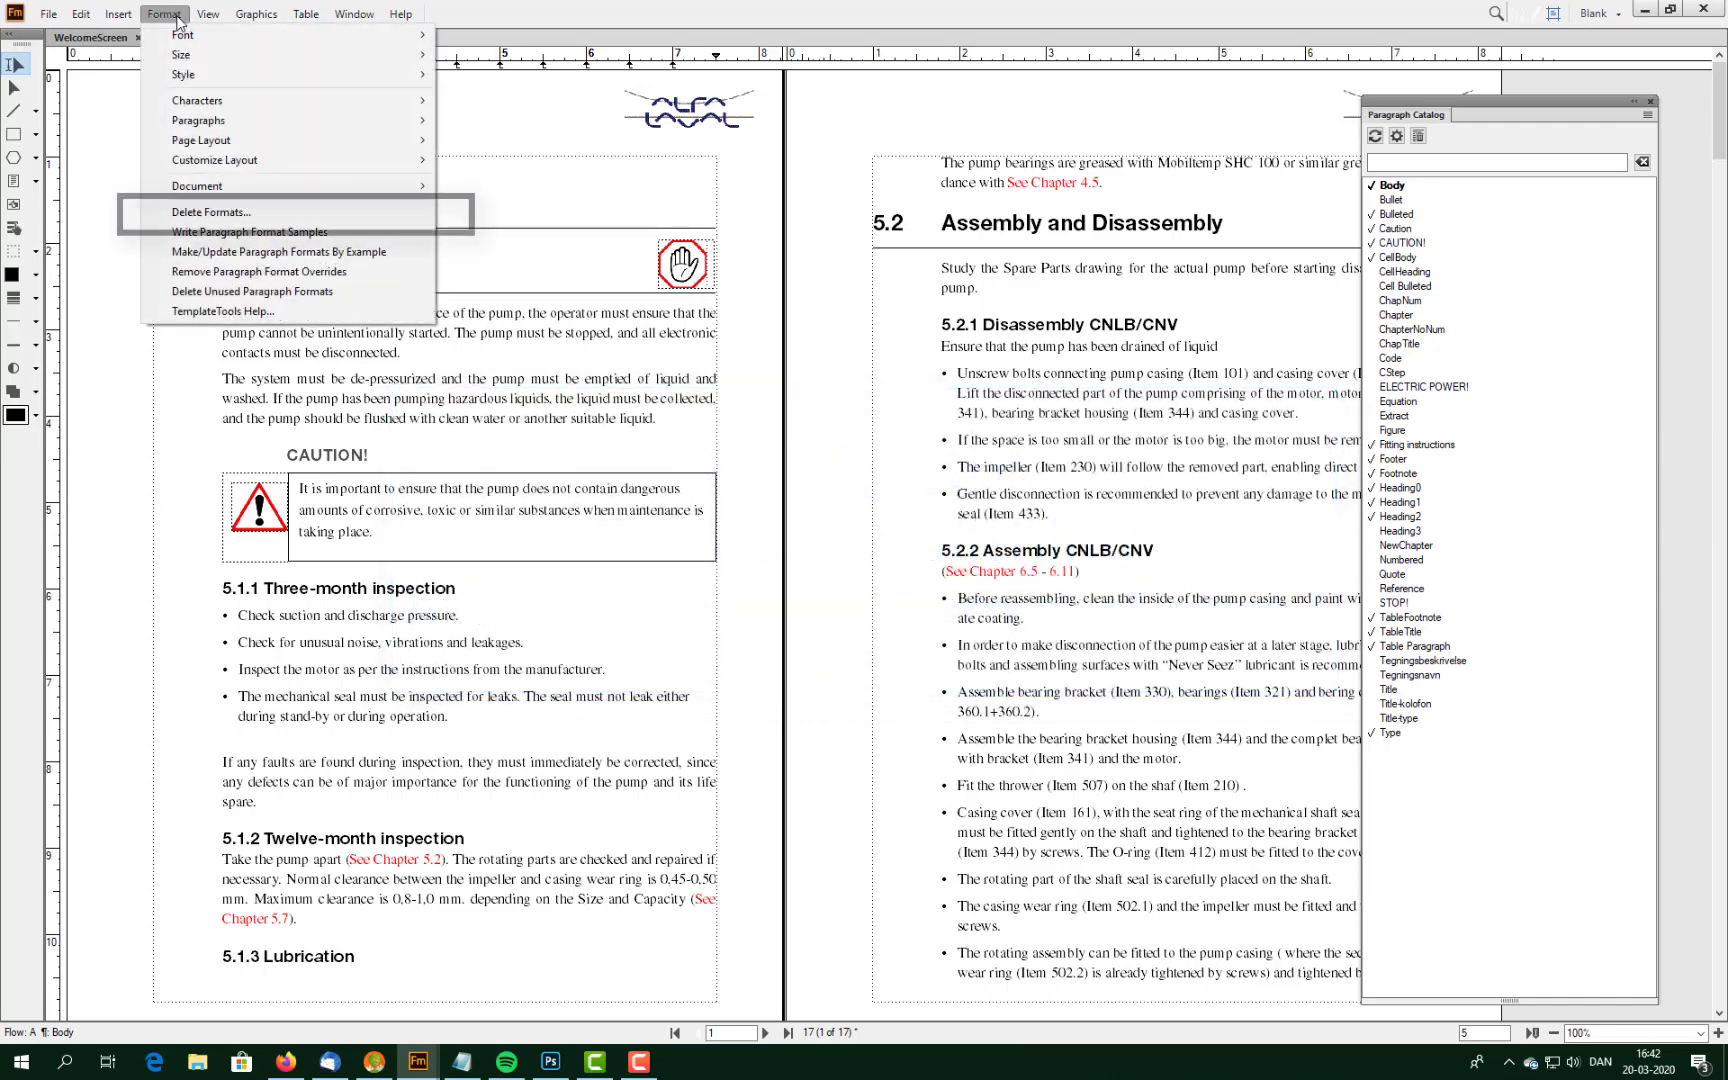
{"action": "left_click", "coordinate": [198, 214]}
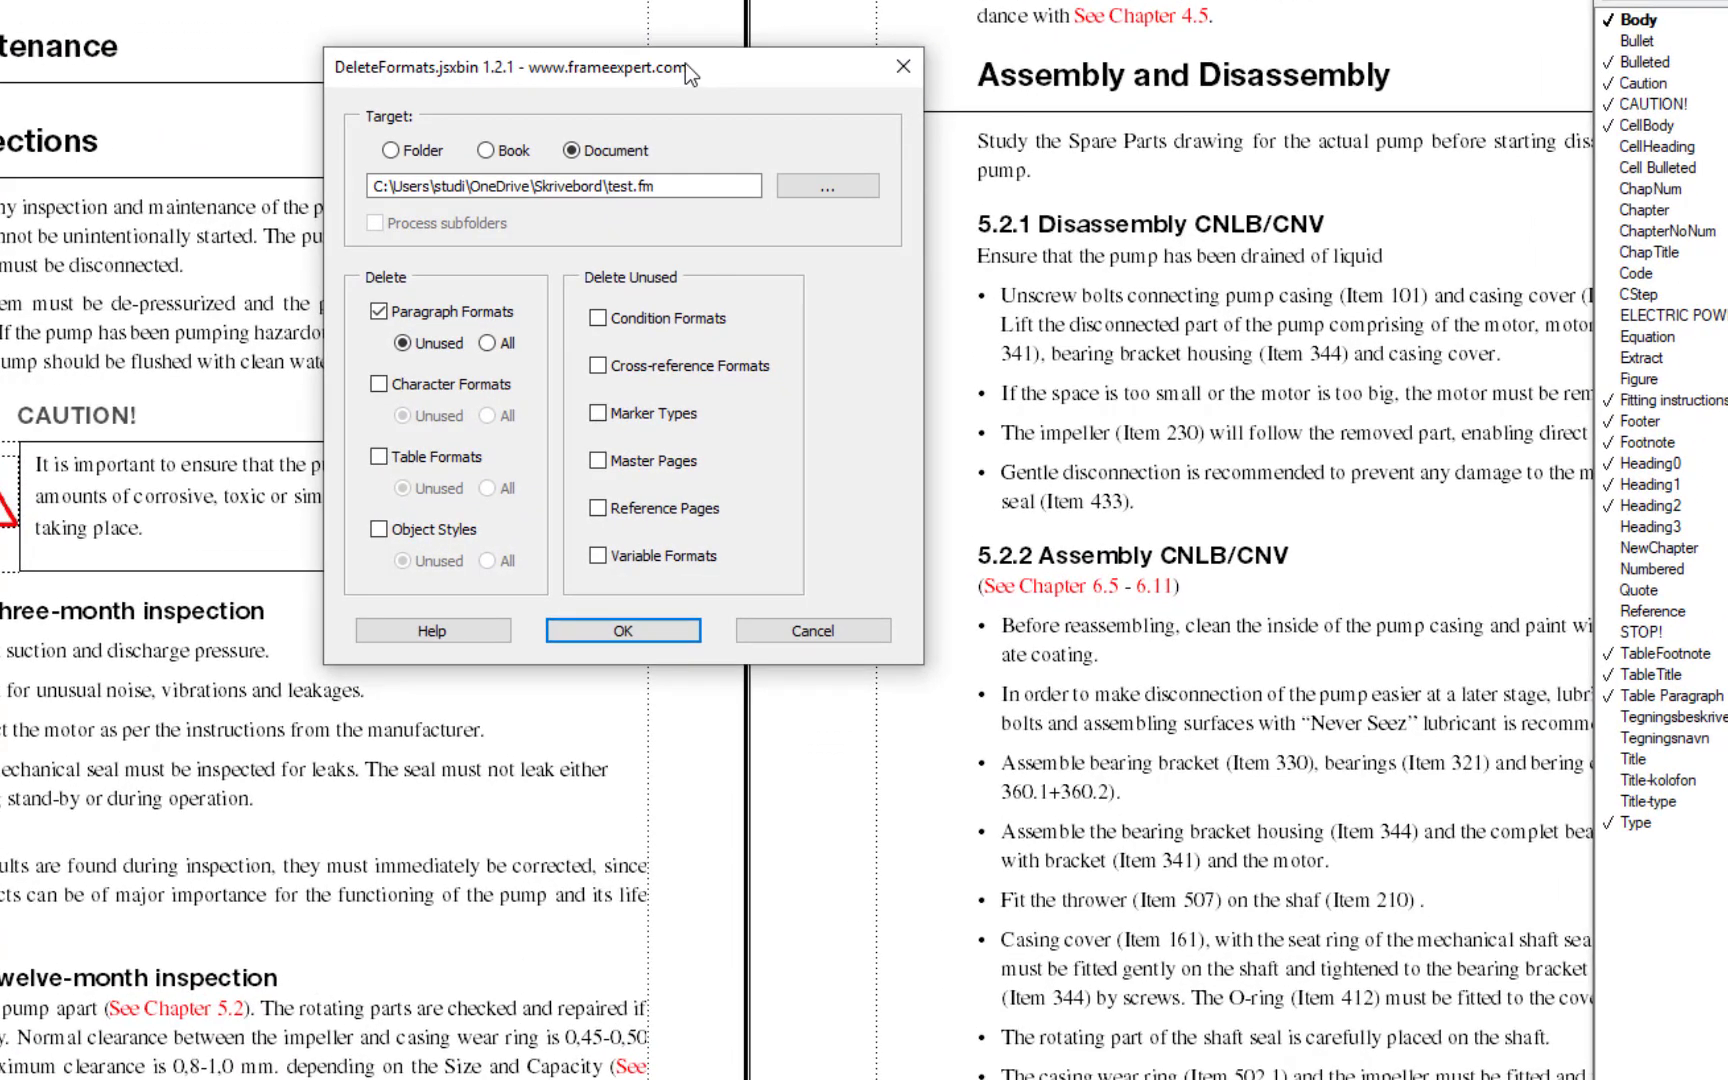
{"action": "left_click", "coordinate": [390, 150]}
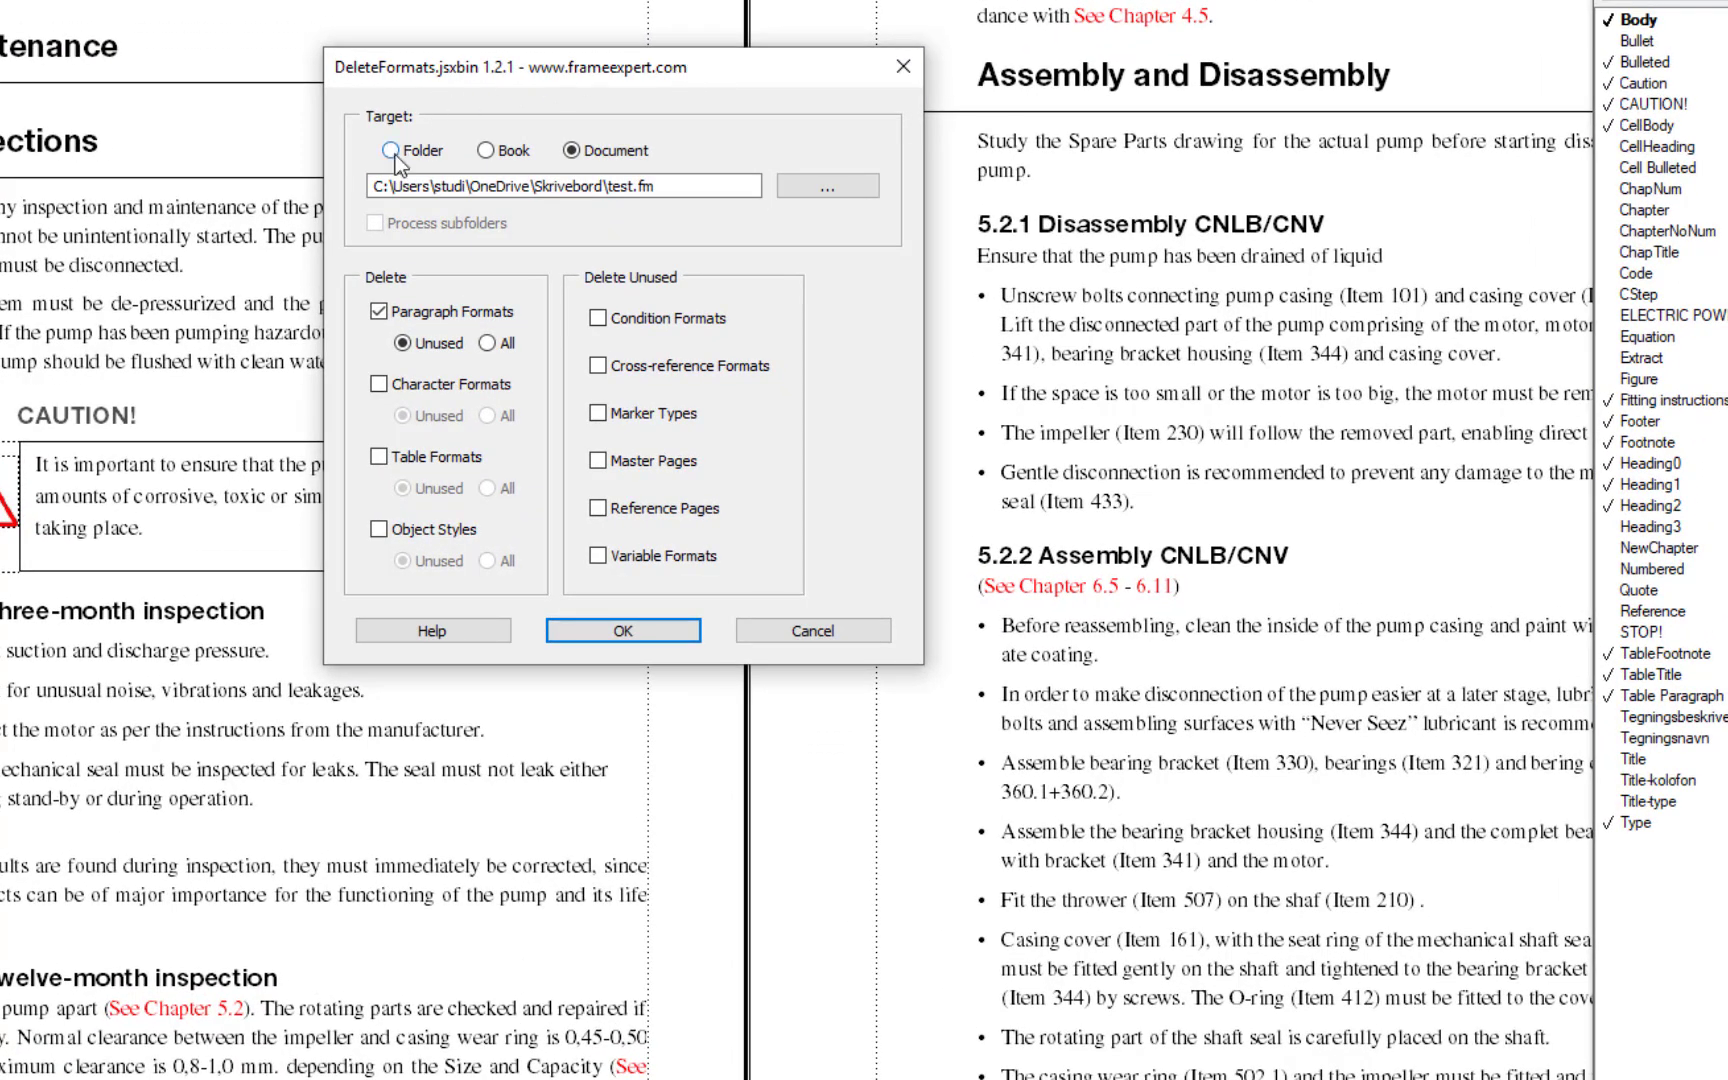
{"action": "left_click", "coordinate": [510, 152]}
{"action": "left_click", "coordinate": [606, 160]}
{"action": "left_click", "coordinate": [392, 151]}
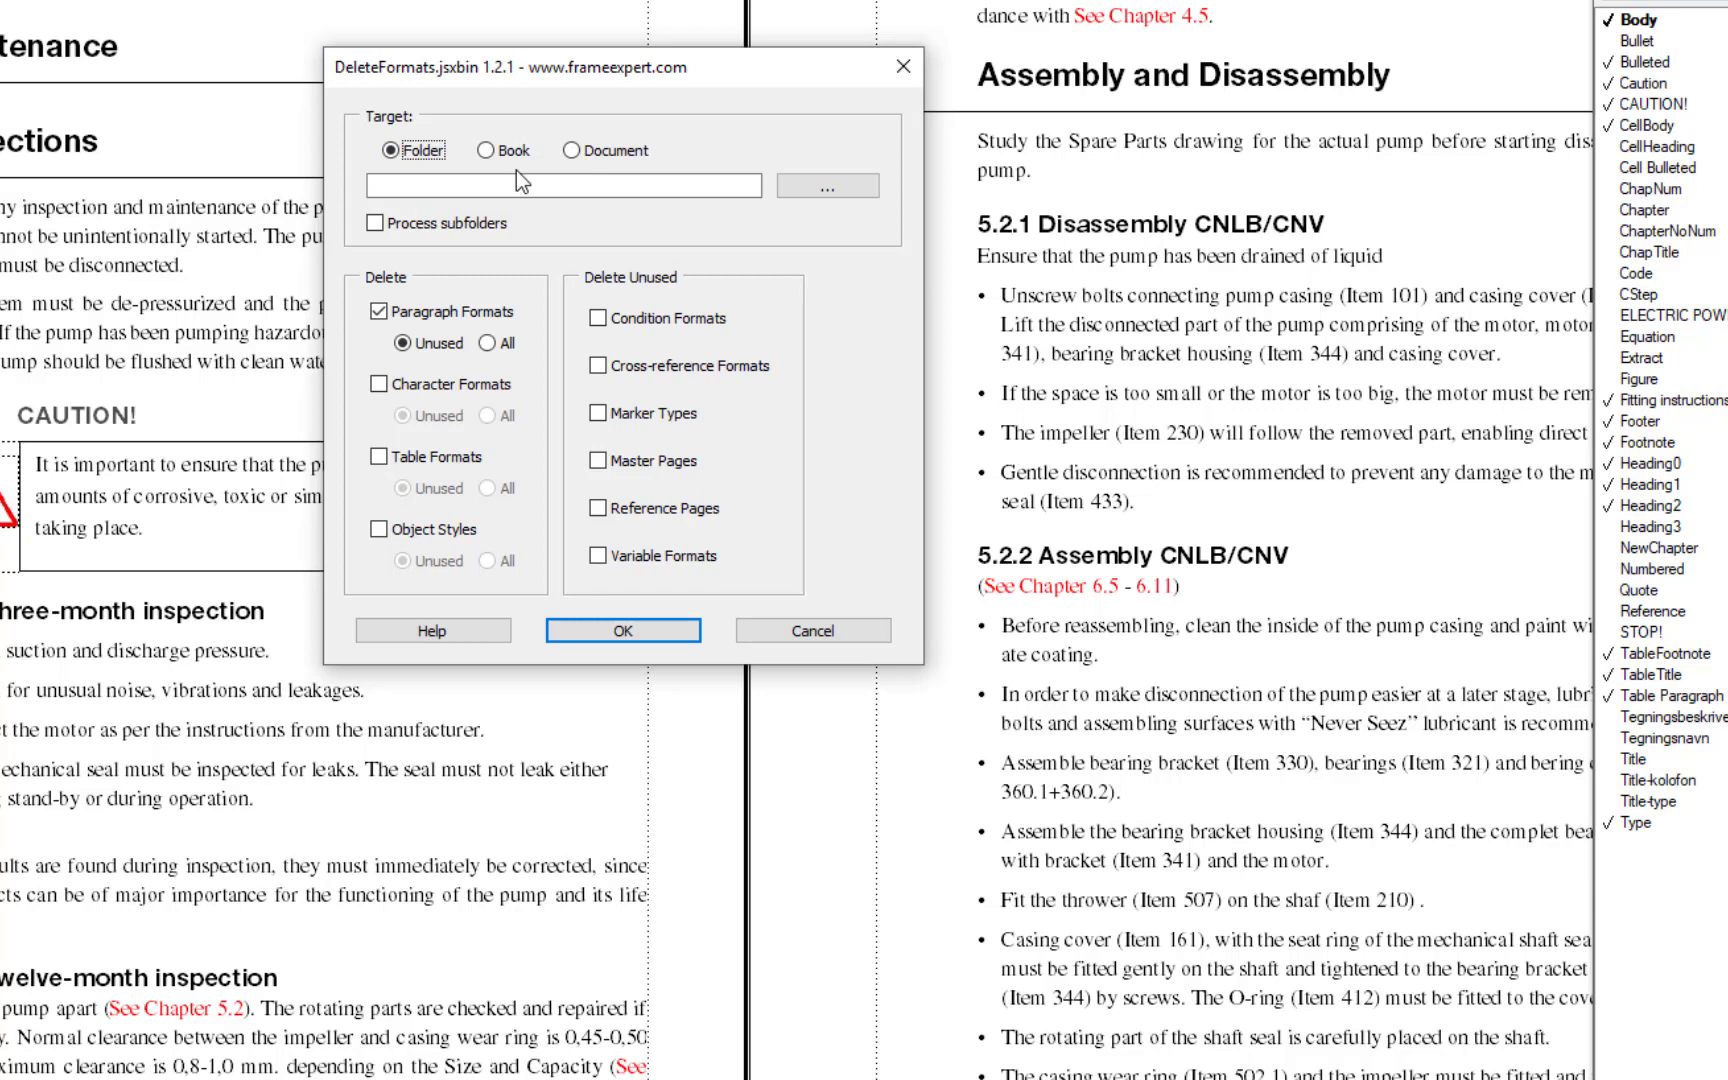
{"action": "left_click", "coordinate": [487, 158]}
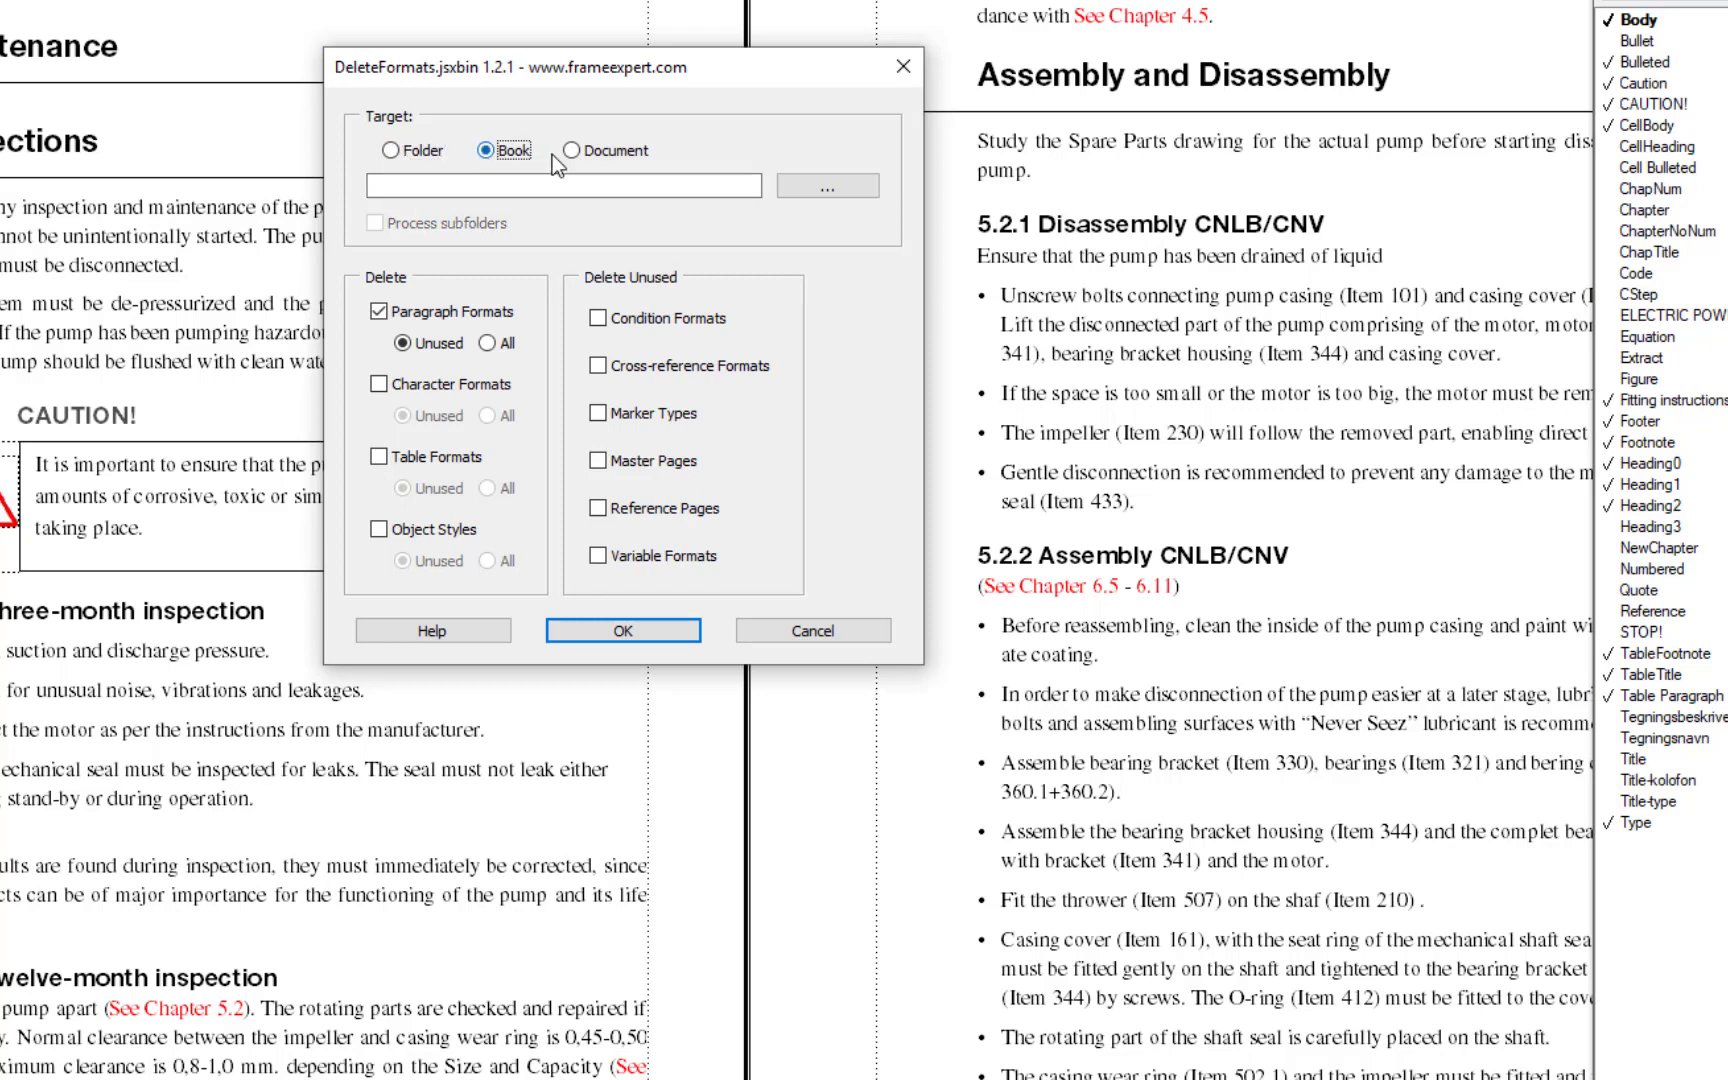
{"action": "left_click", "coordinate": [593, 153]}
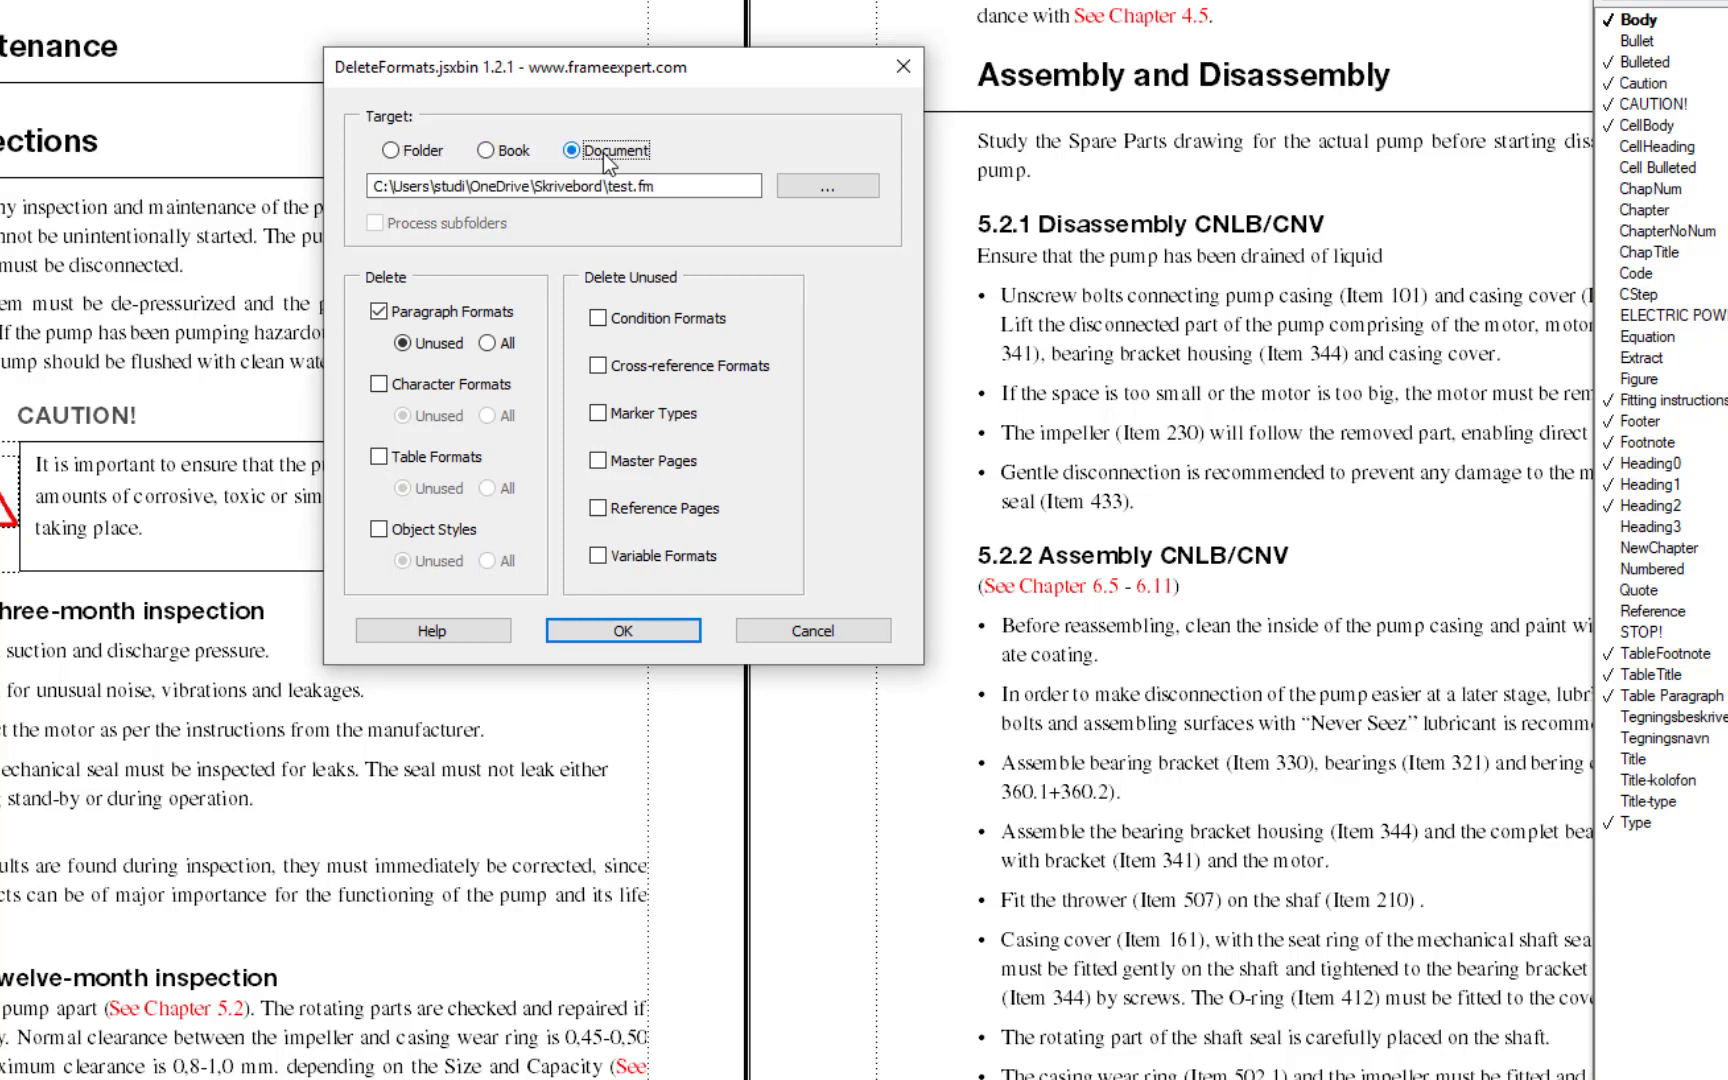
{"action": "left_click", "coordinate": [702, 186]}
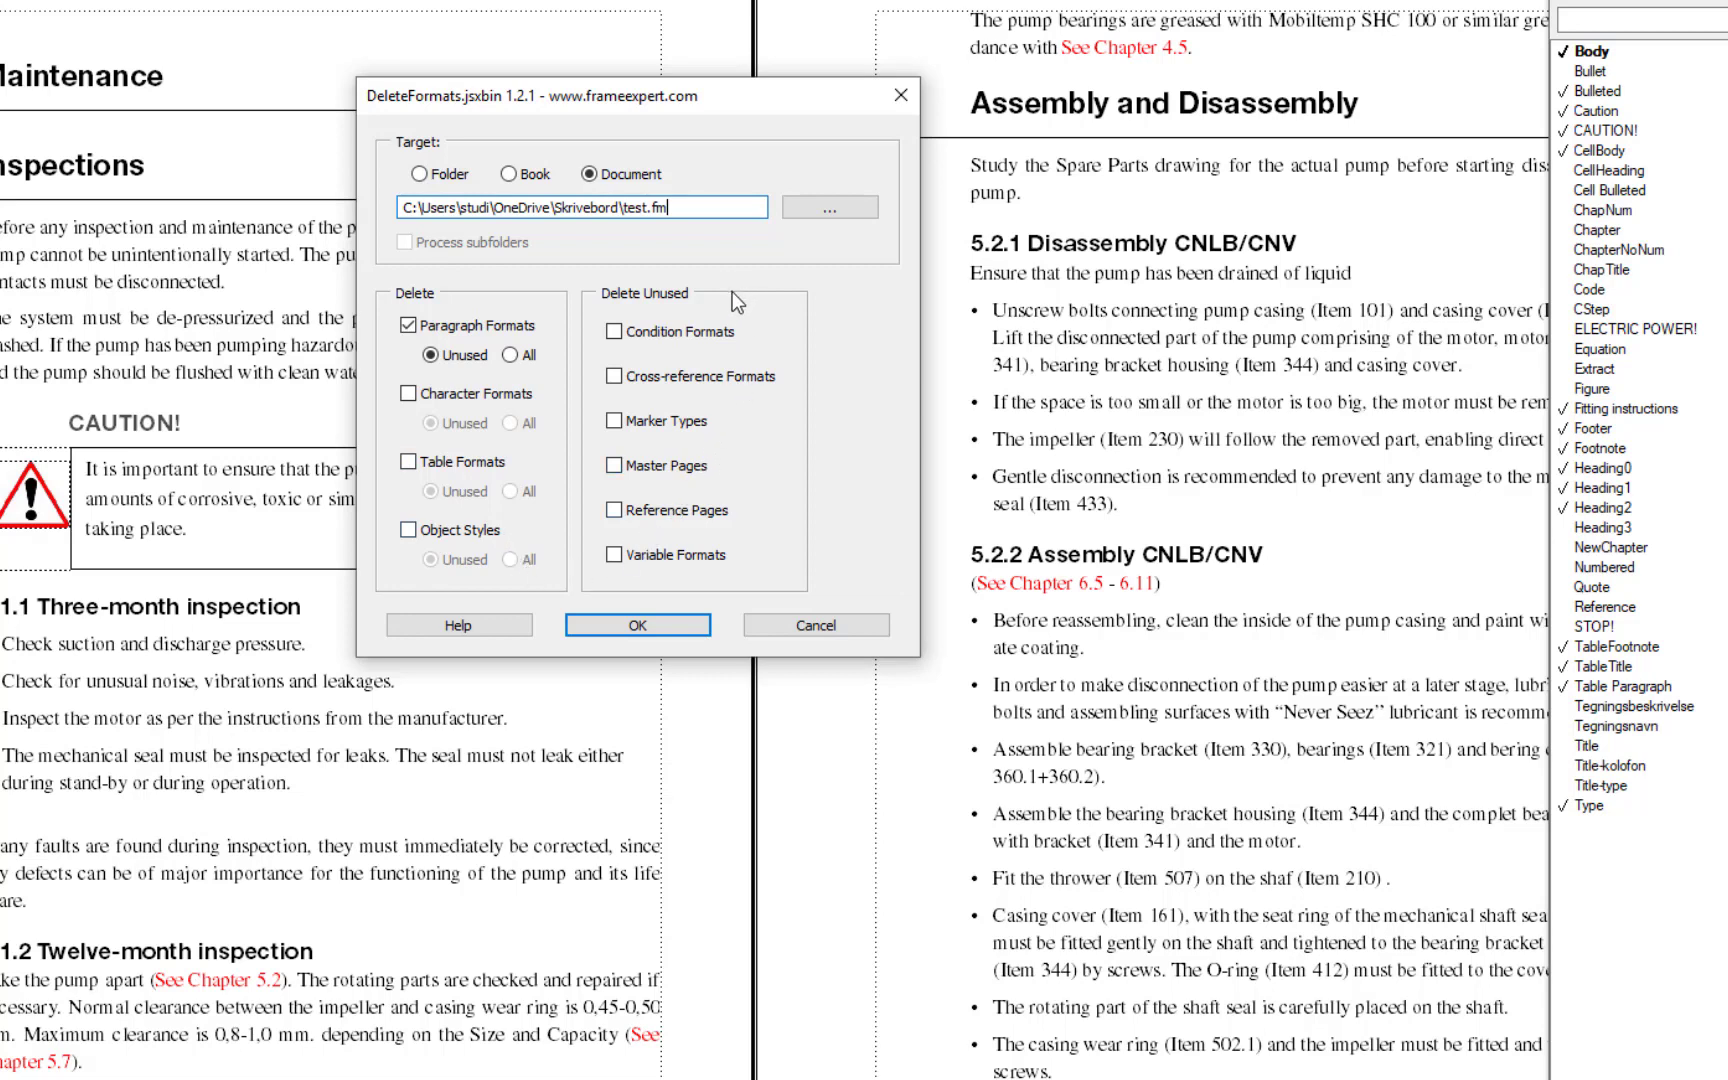
{"action": "left_click", "coordinate": [618, 331]}
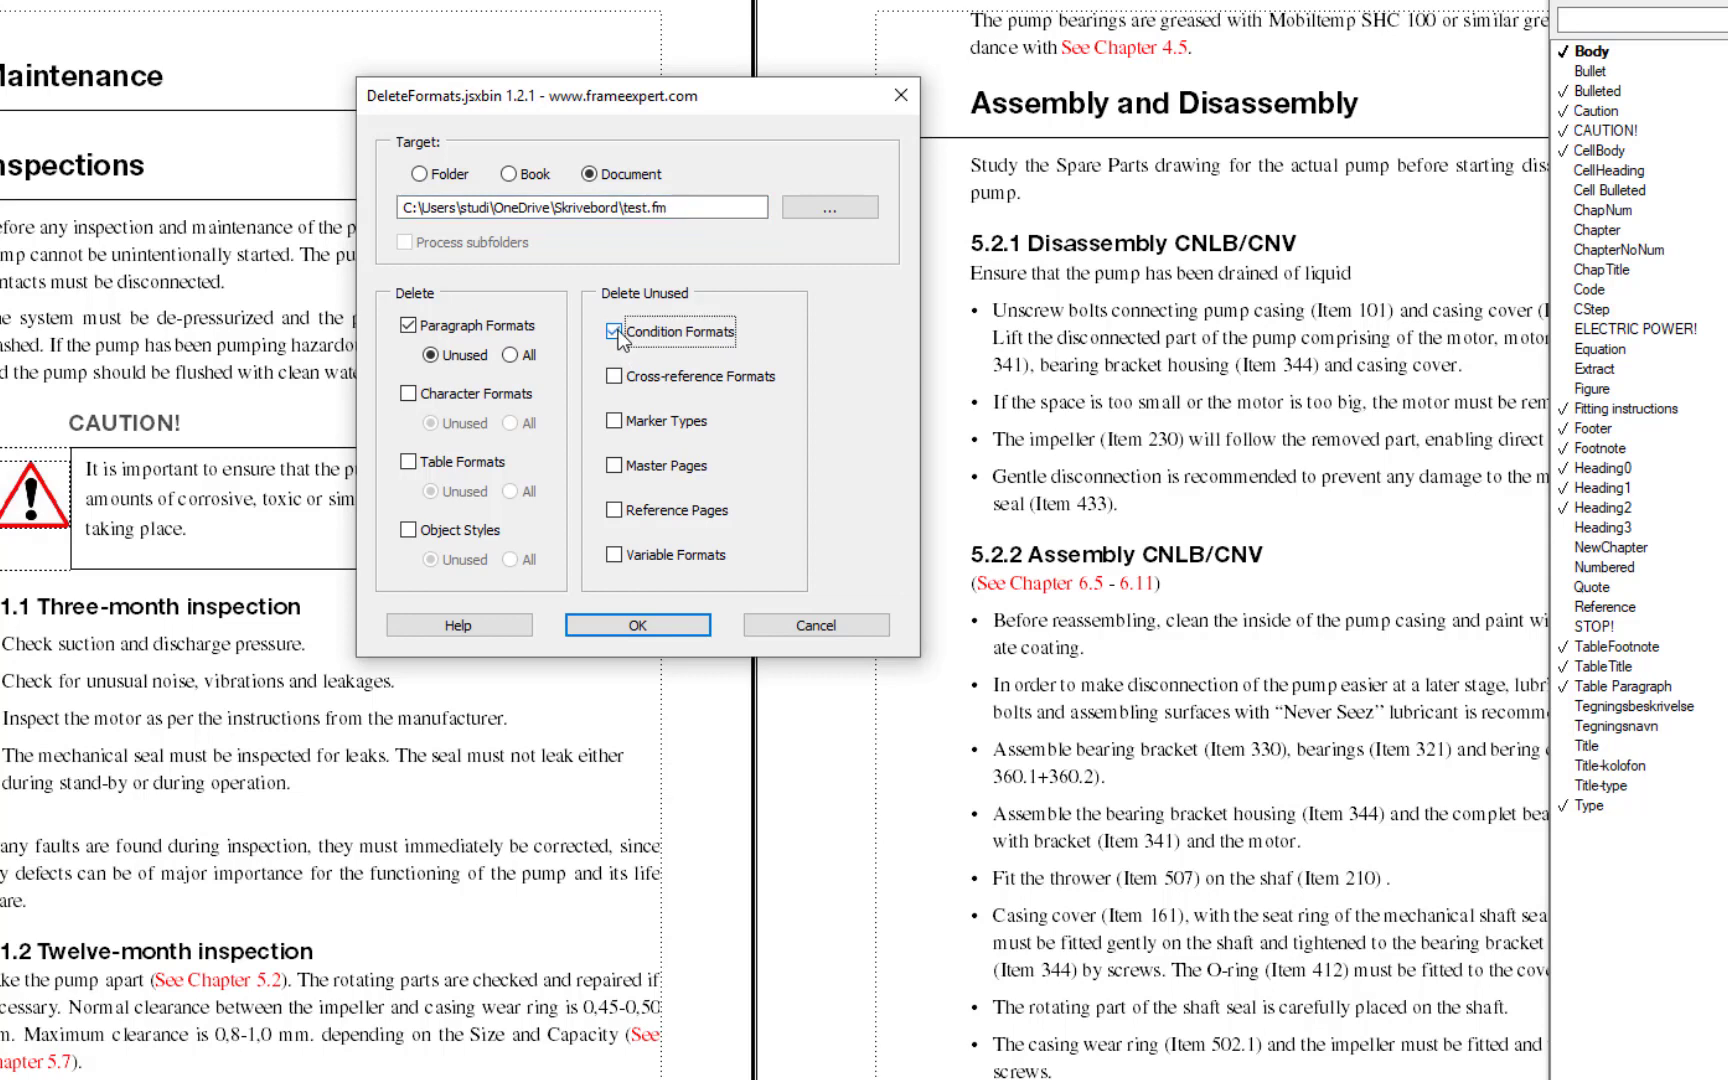
{"action": "left_click", "coordinate": [618, 330]}
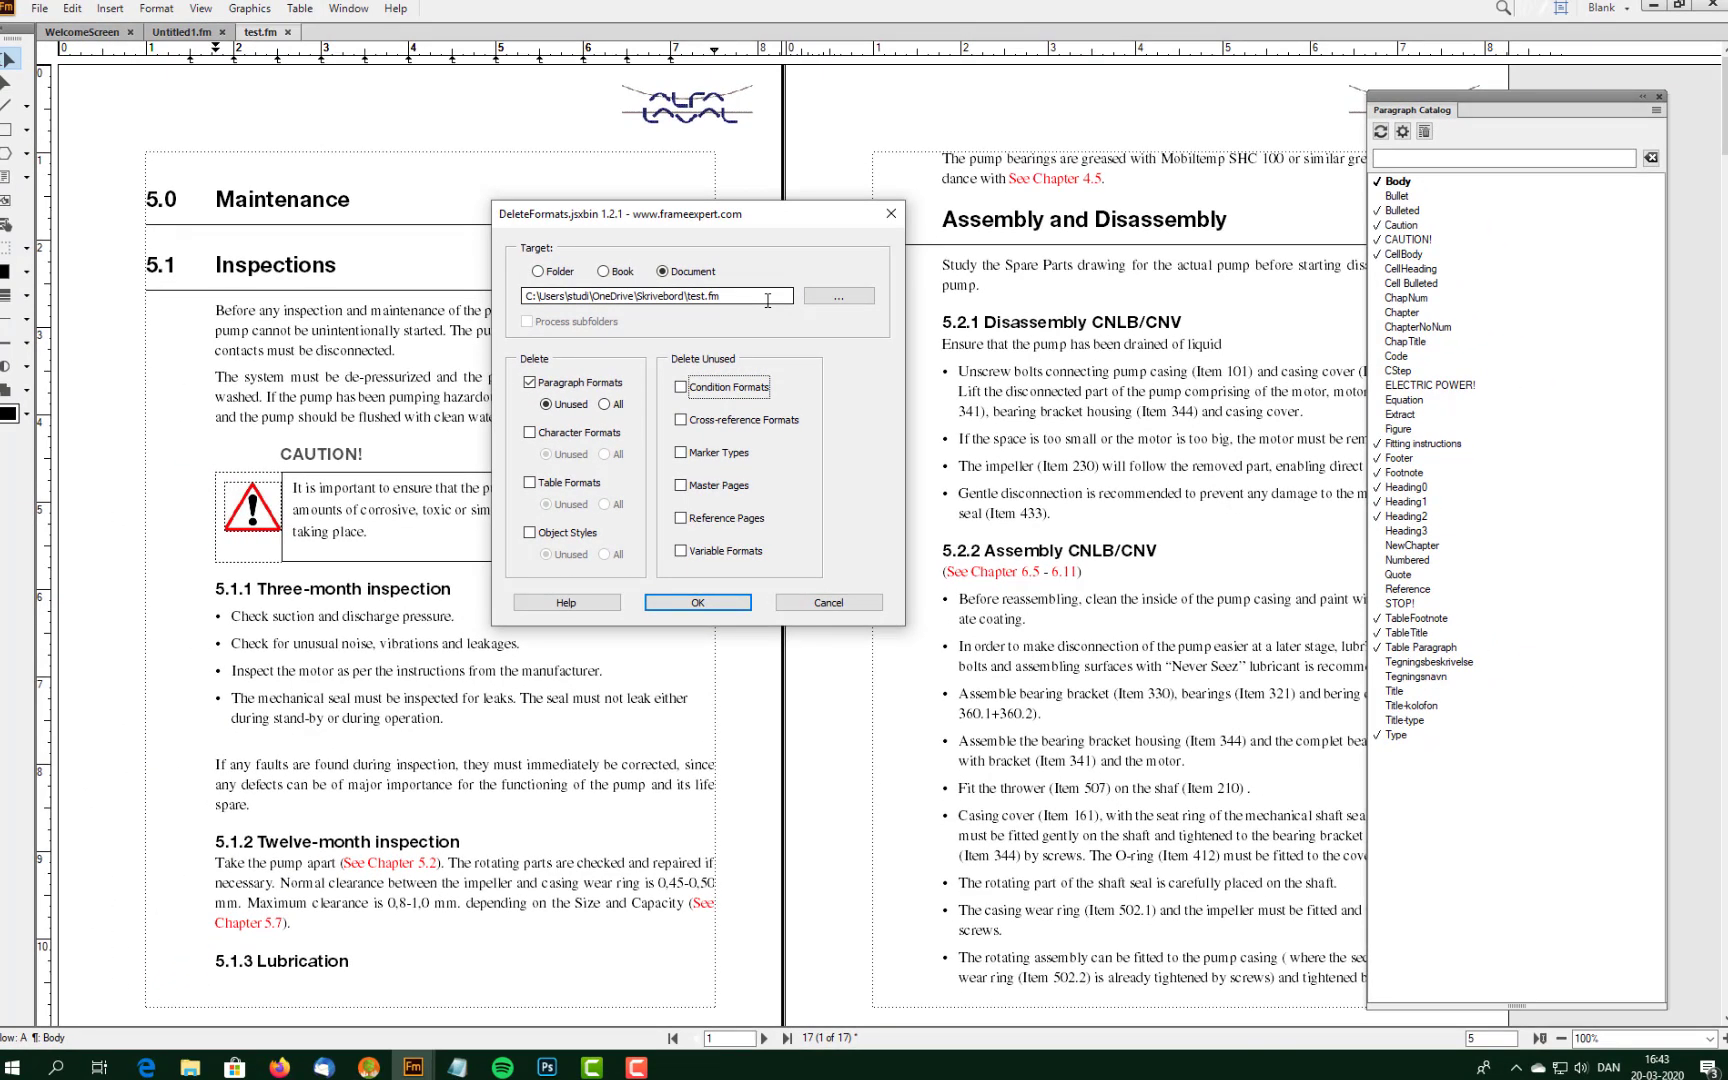
{"action": "left_click", "coordinate": [890, 213]}
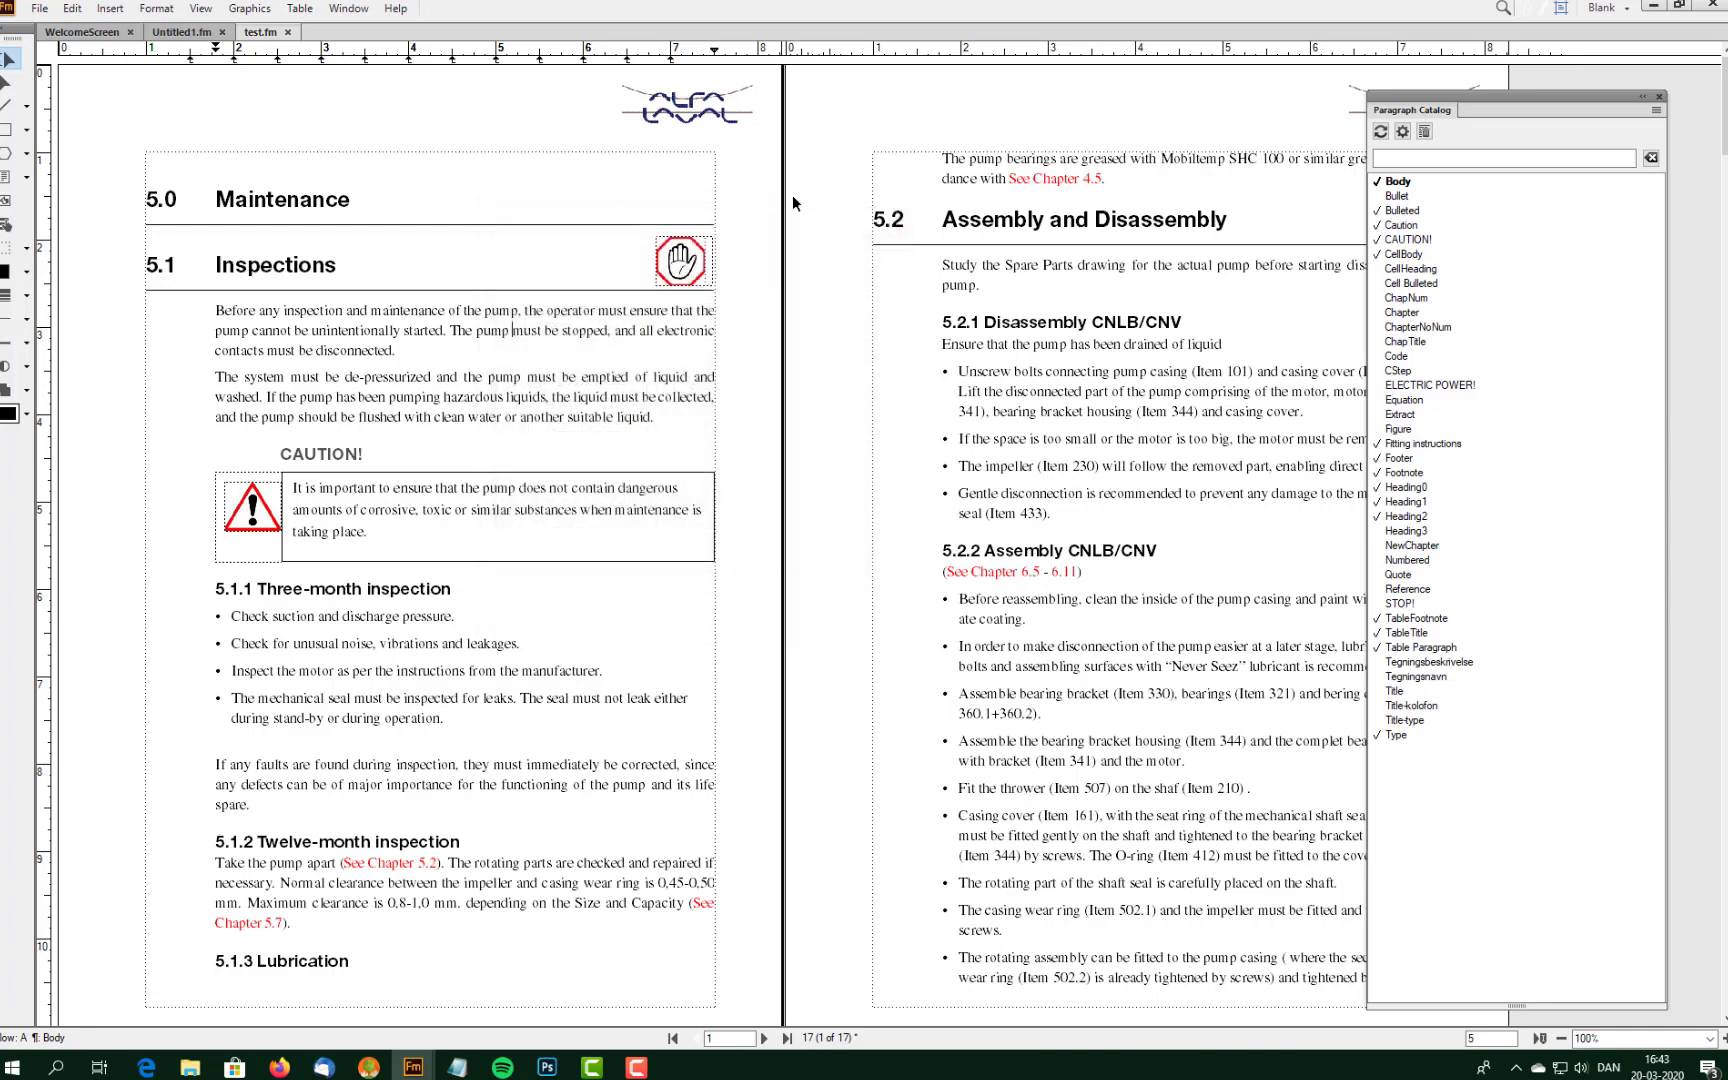
{"action": "left_click", "coordinate": [150, 9]}
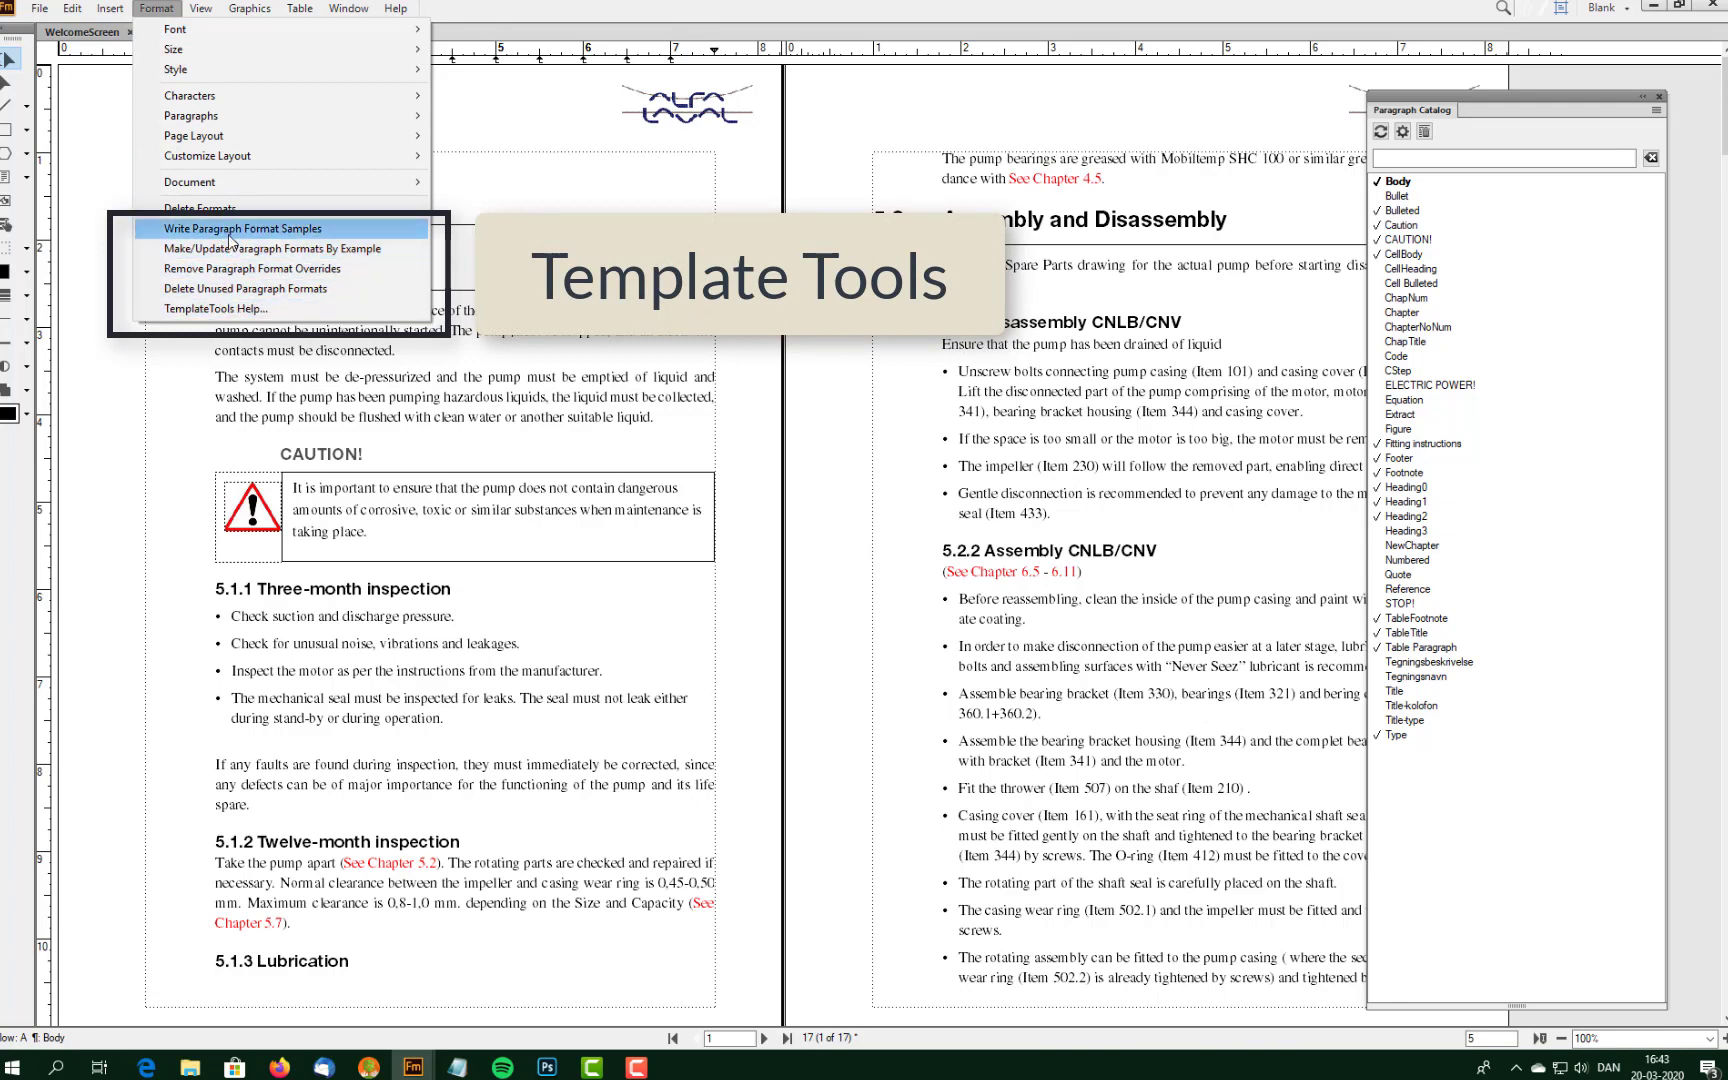
{"action": "left_click", "coordinate": [702, 4]}
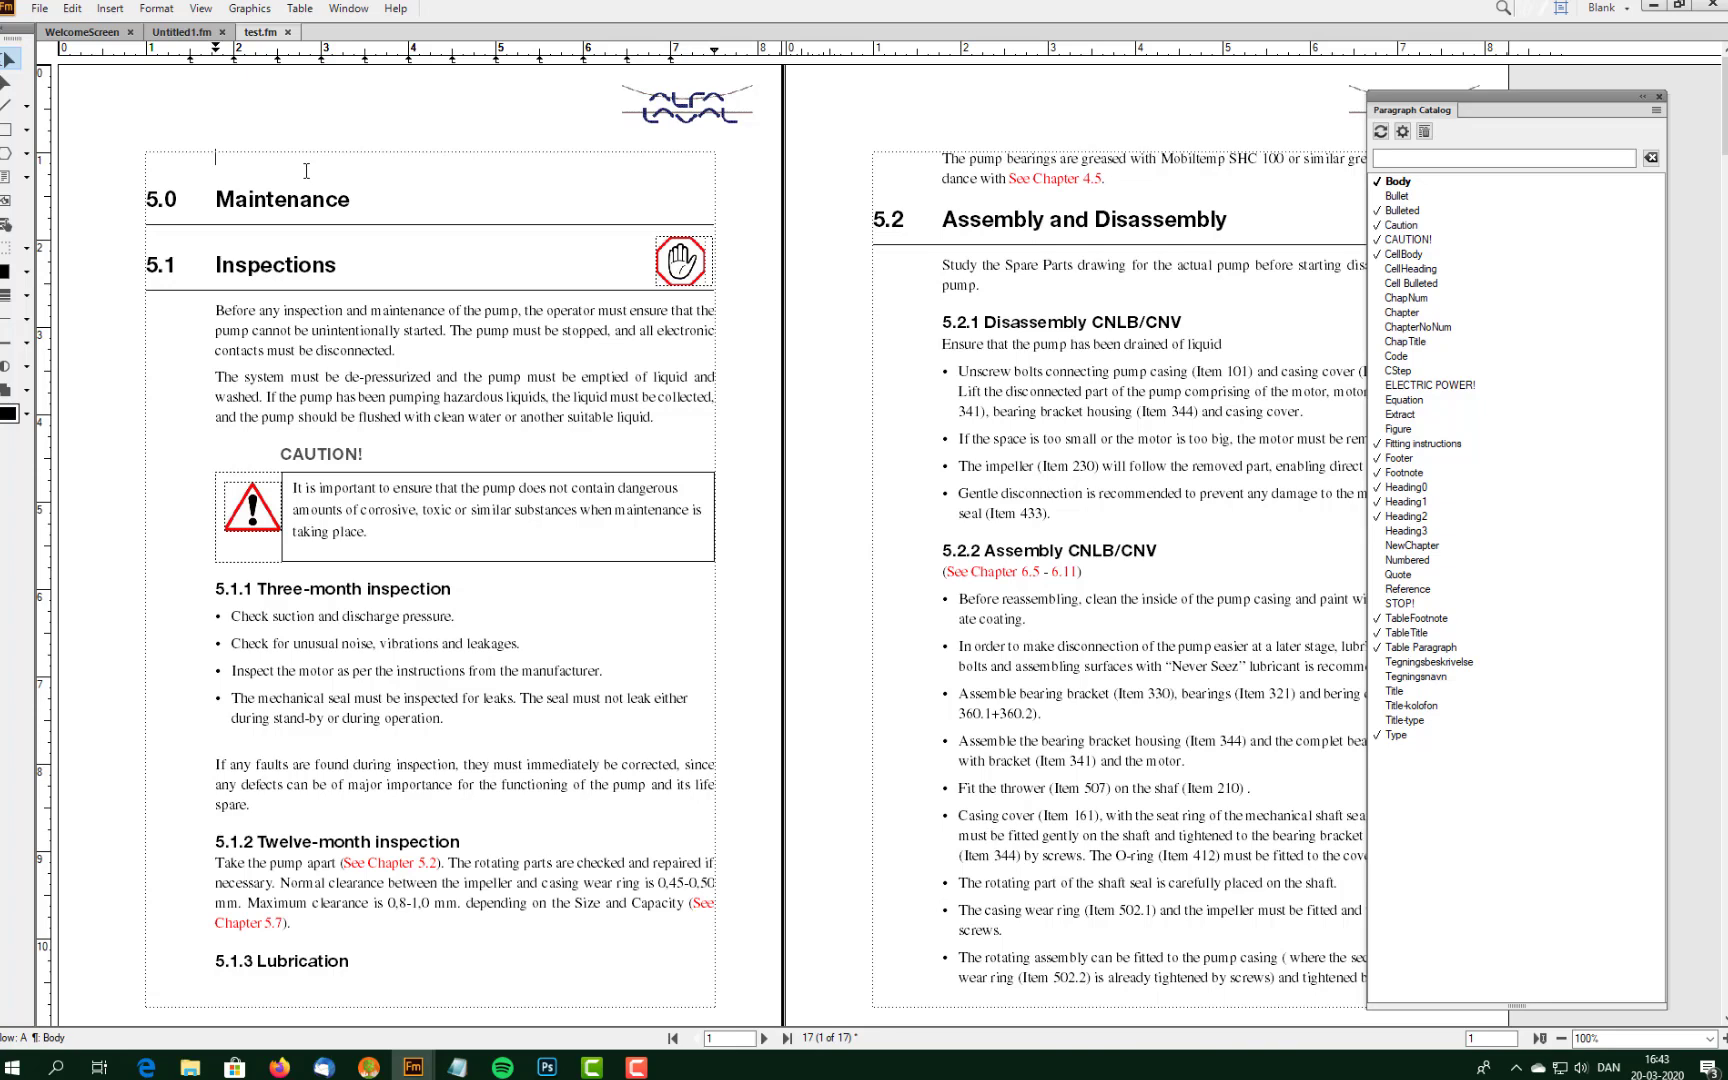
Place the cursor in the Maintenance heading and move the Paragraph Catalog to the middle of the page spread.
{"action": "left_click", "coordinate": [405, 221]}
{"action": "scroll", "coordinate": [866, 124], "scroll_direction": "down", "scroll_amount": 1}
{"action": "left_click_drag", "start_coordinate": [1457, 97], "coordinate": [655, 84]}
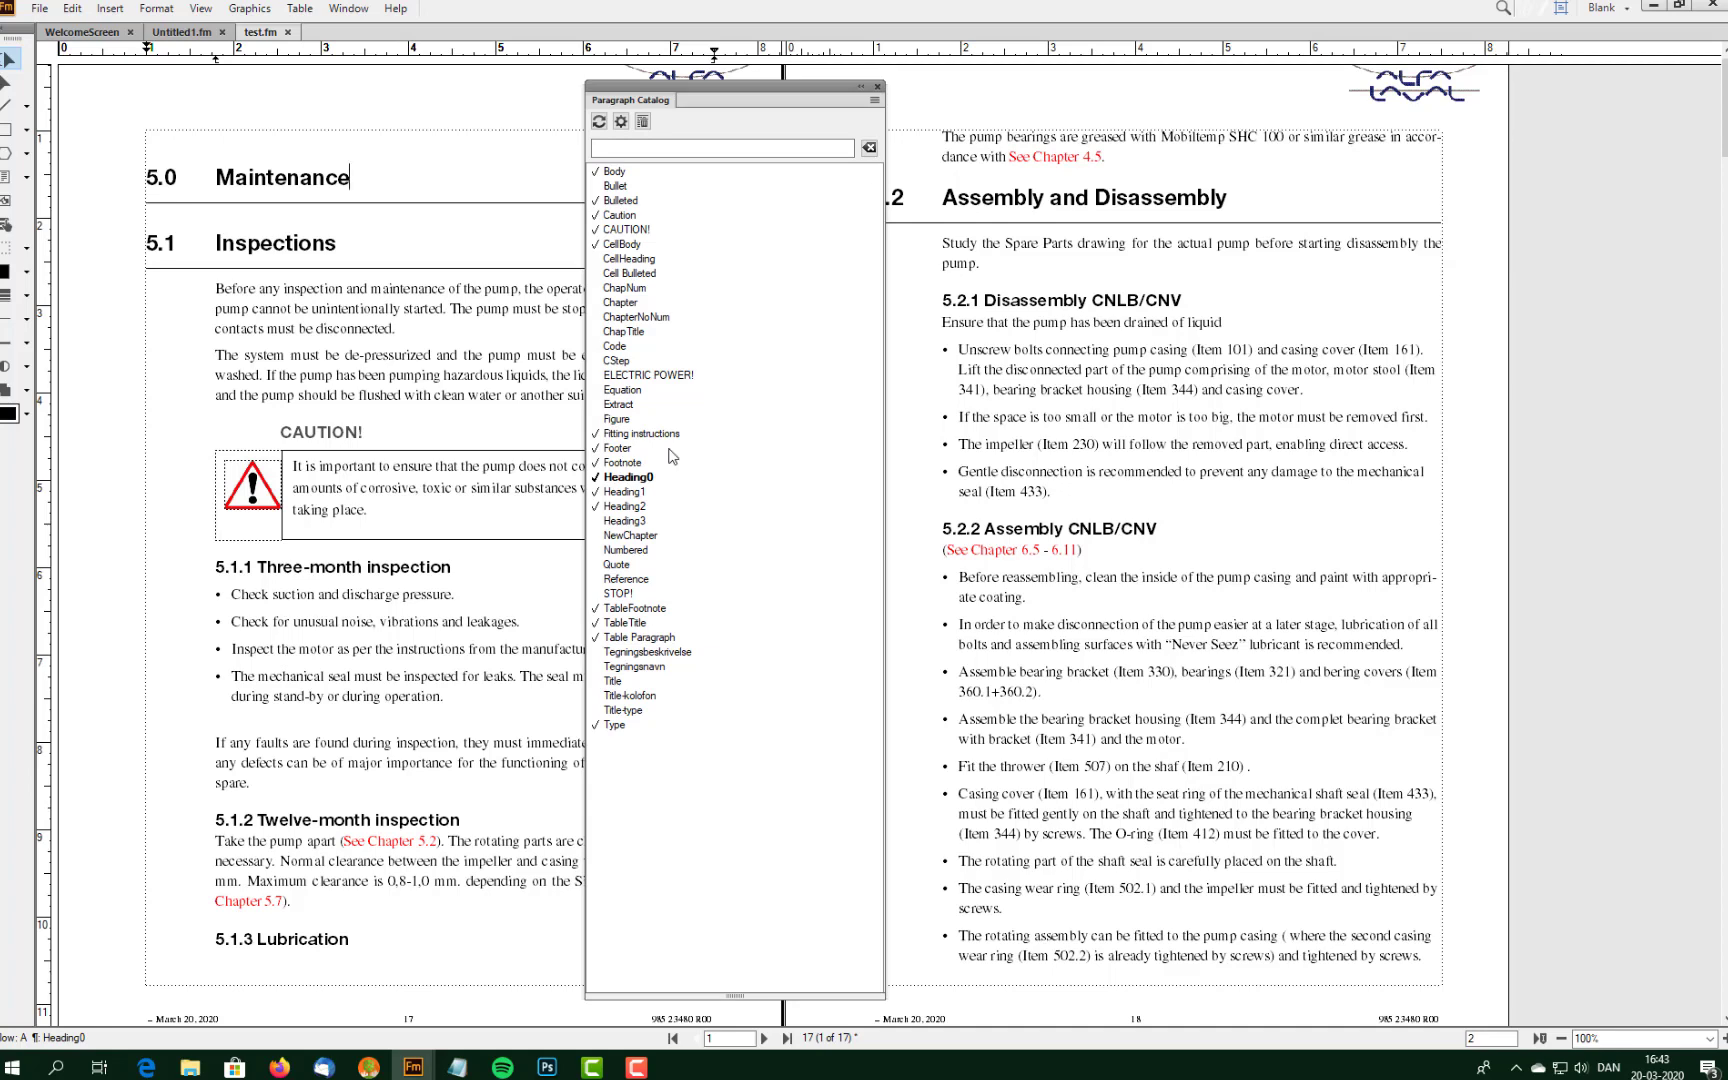
Delete the unused paragraph formats from the test.fm document with Delete Formats.
{"action": "left_click", "coordinate": [272, 154]}
{"action": "left_click", "coordinate": [156, 8]}
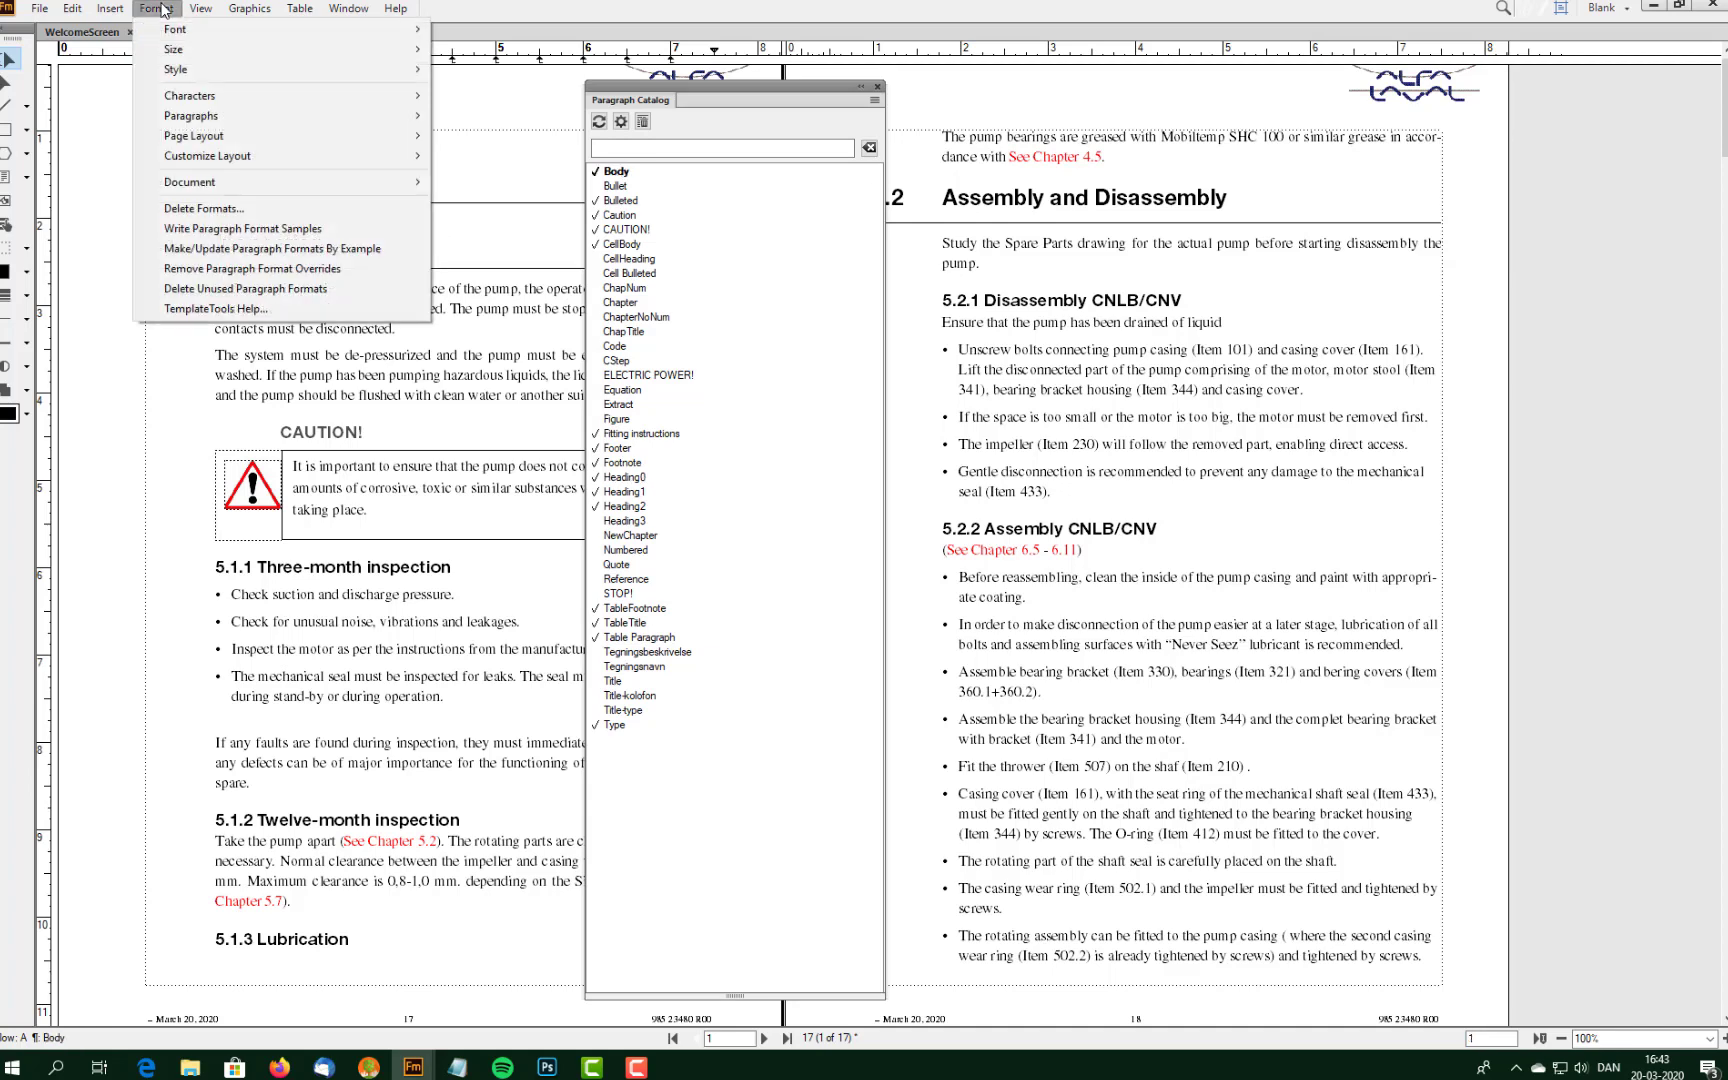
{"action": "left_click", "coordinate": [256, 215]}
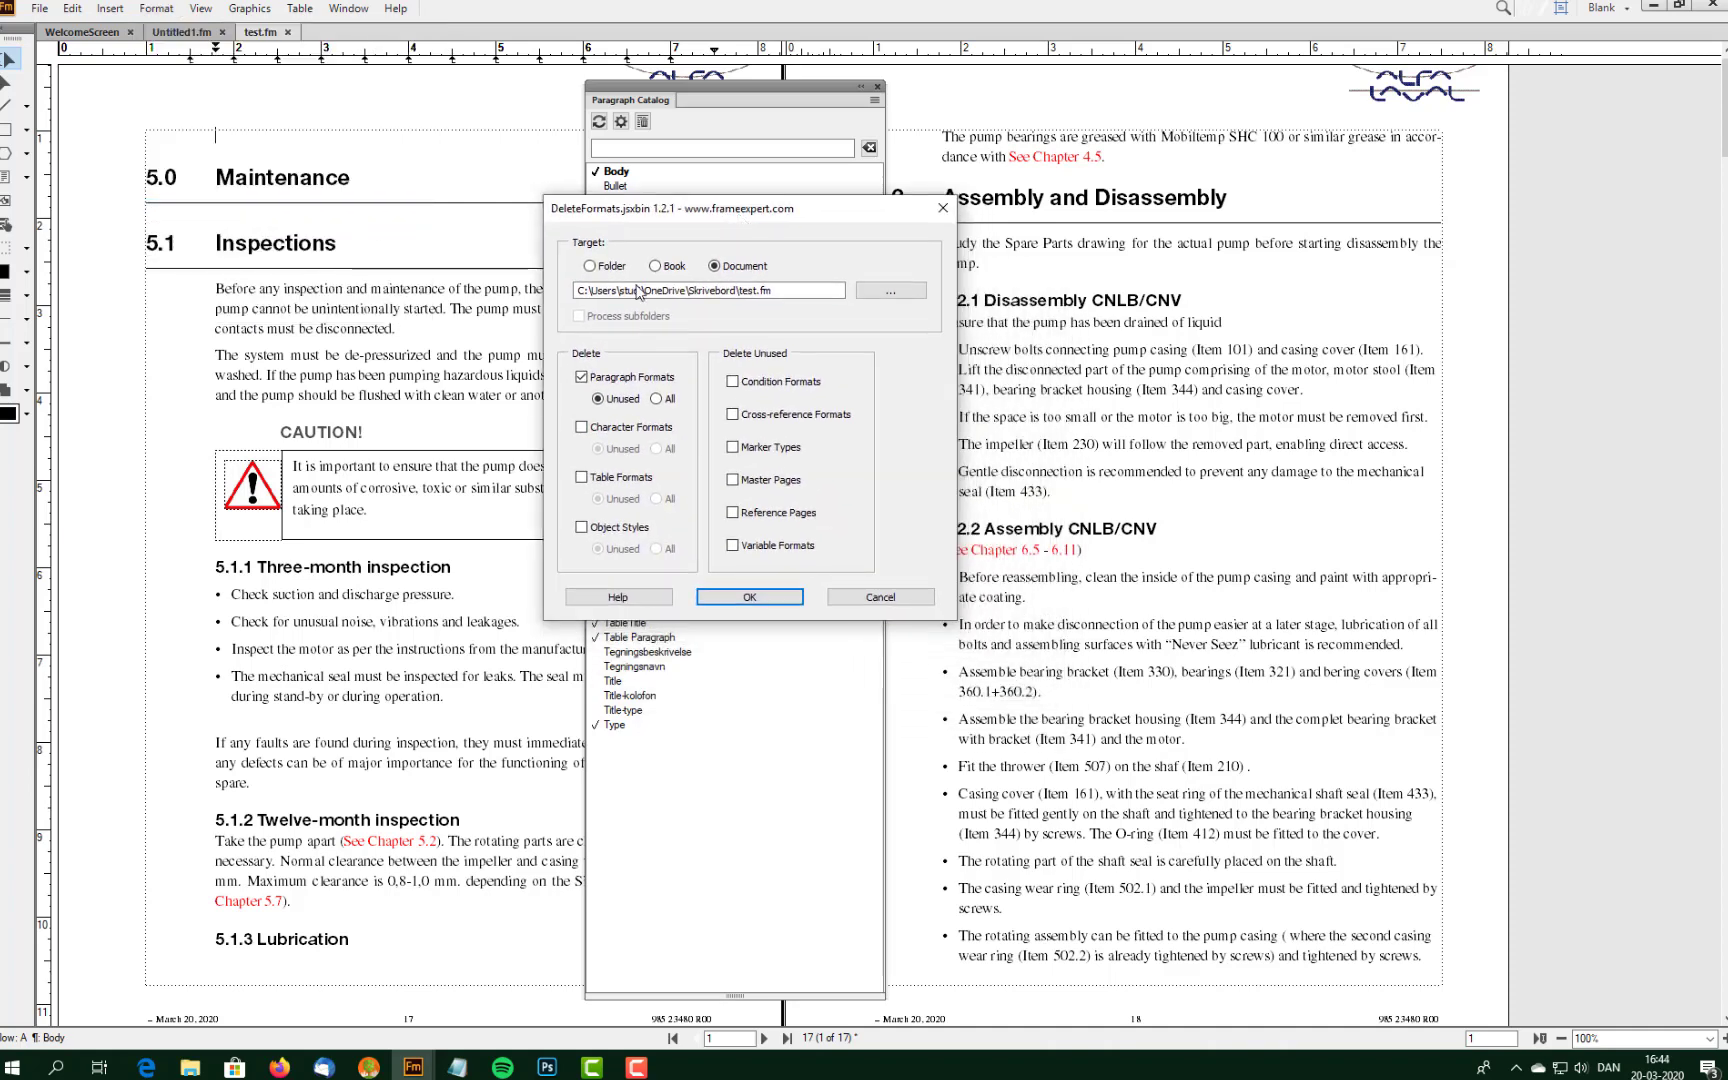
{"action": "left_click", "coordinate": [598, 398]}
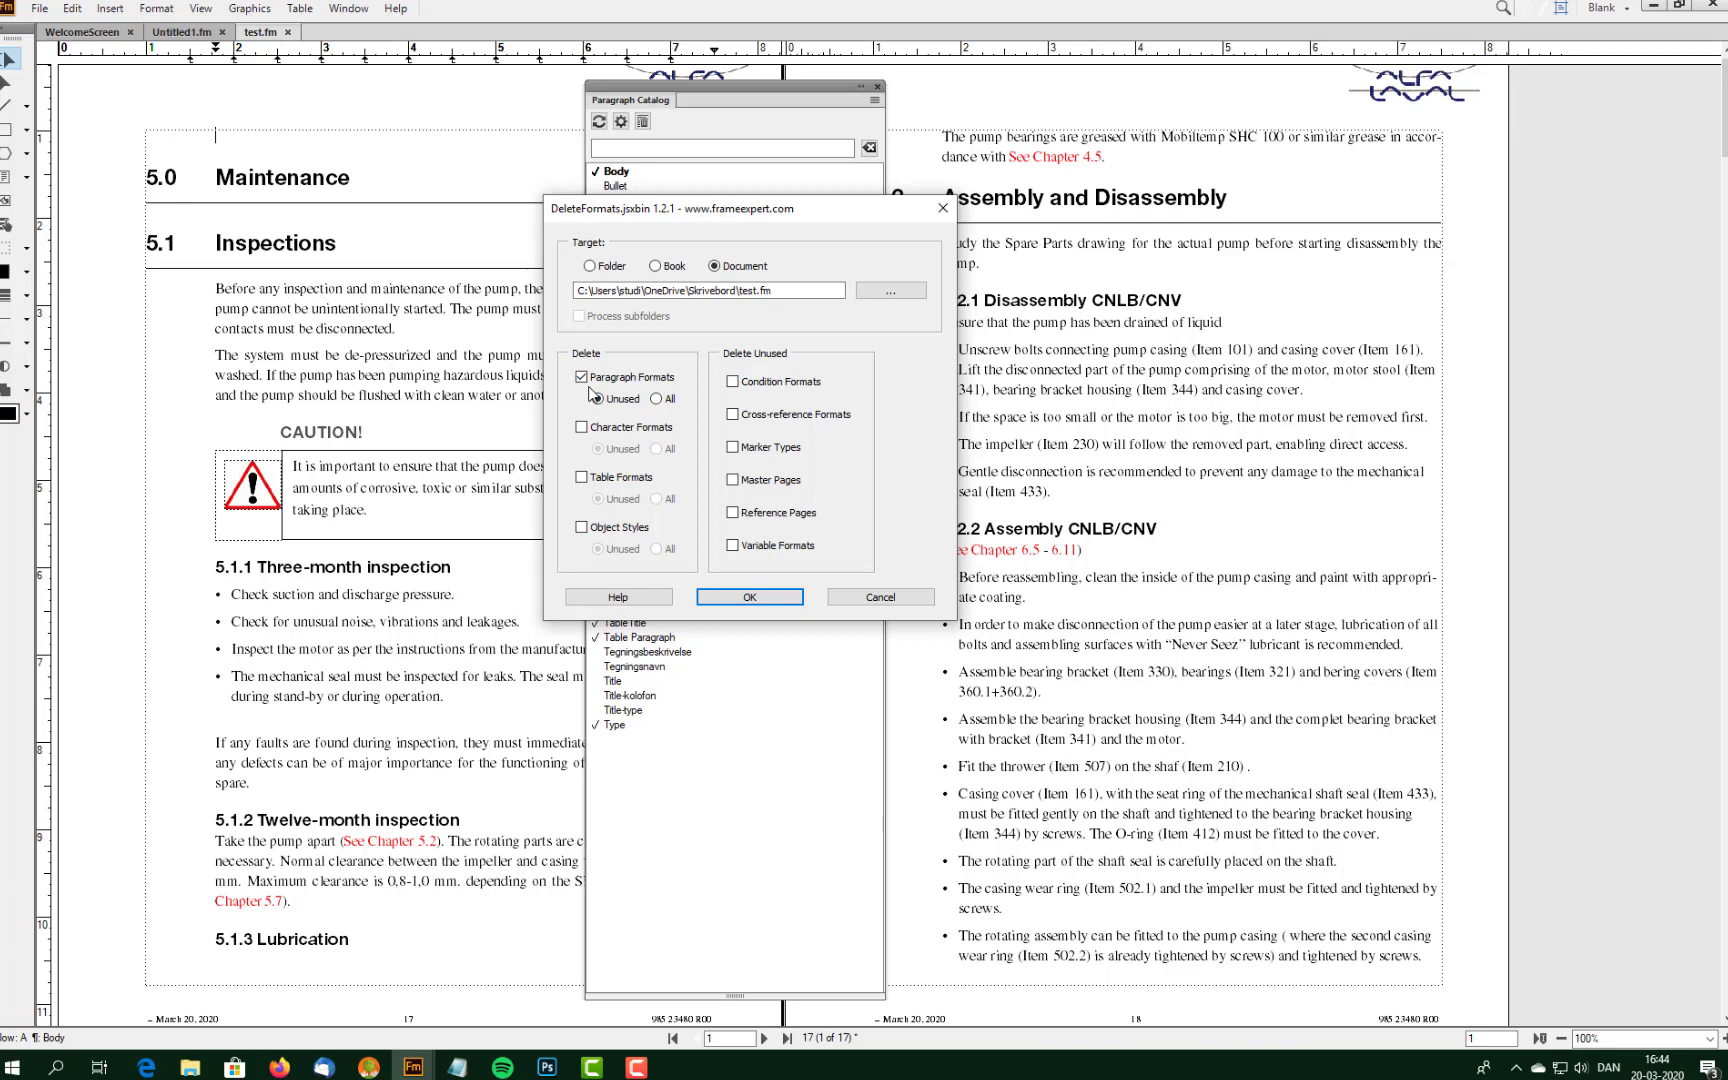
{"action": "left_click", "coordinate": [764, 598]}
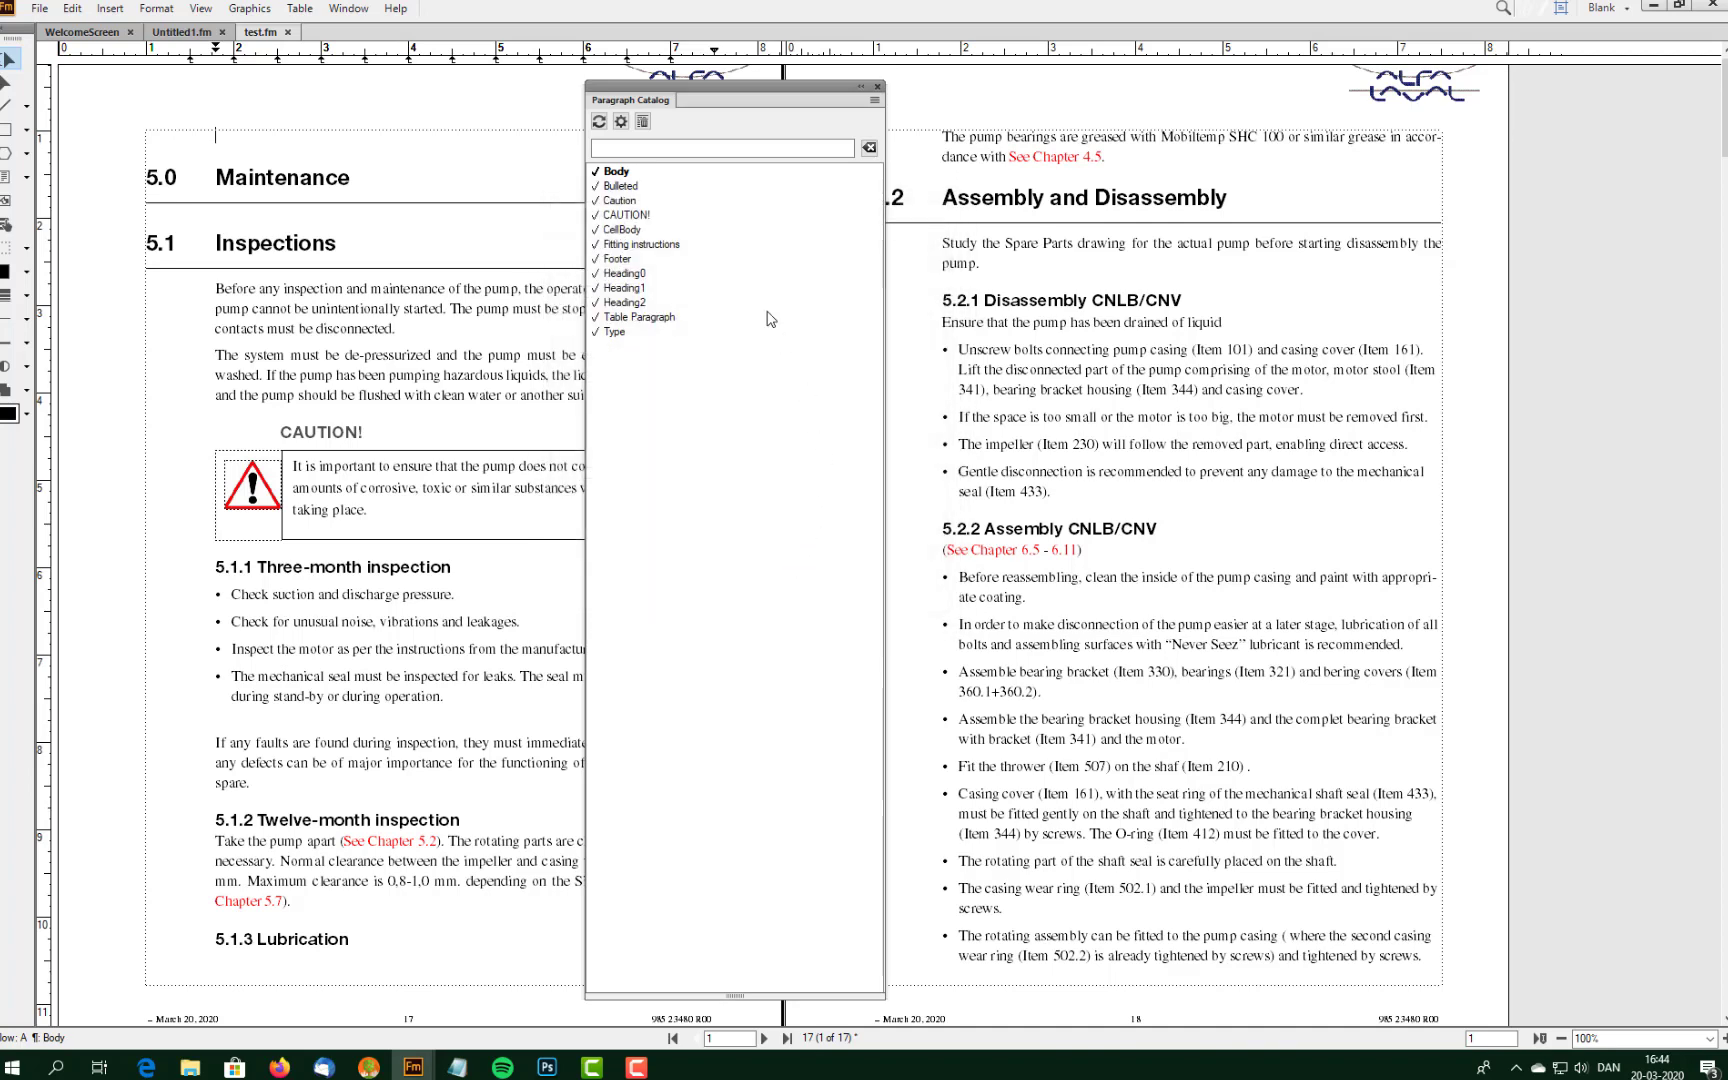
Move the Paragraph Catalog off most of the first page and place the cursor in the Maintenance heading.
{"action": "left_click_drag", "start_coordinate": [767, 85], "coordinate": [975, 86]}
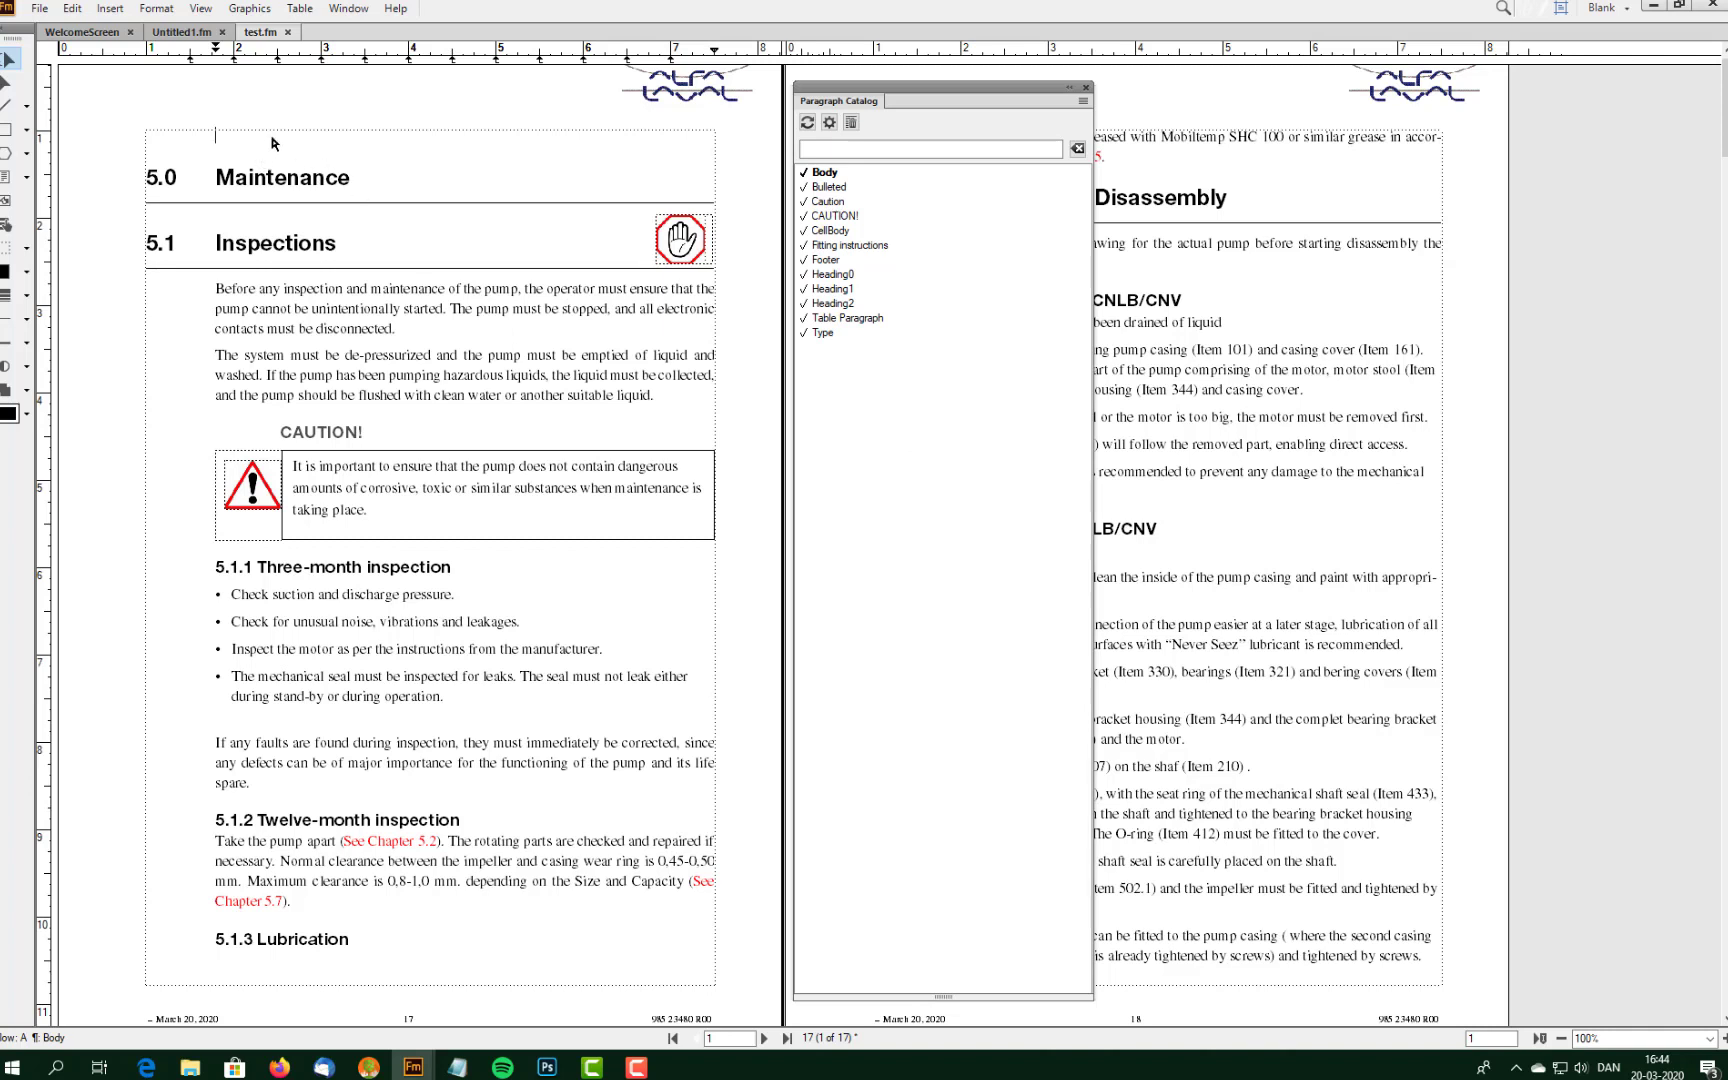
{"action": "left_click", "coordinate": [320, 180]}
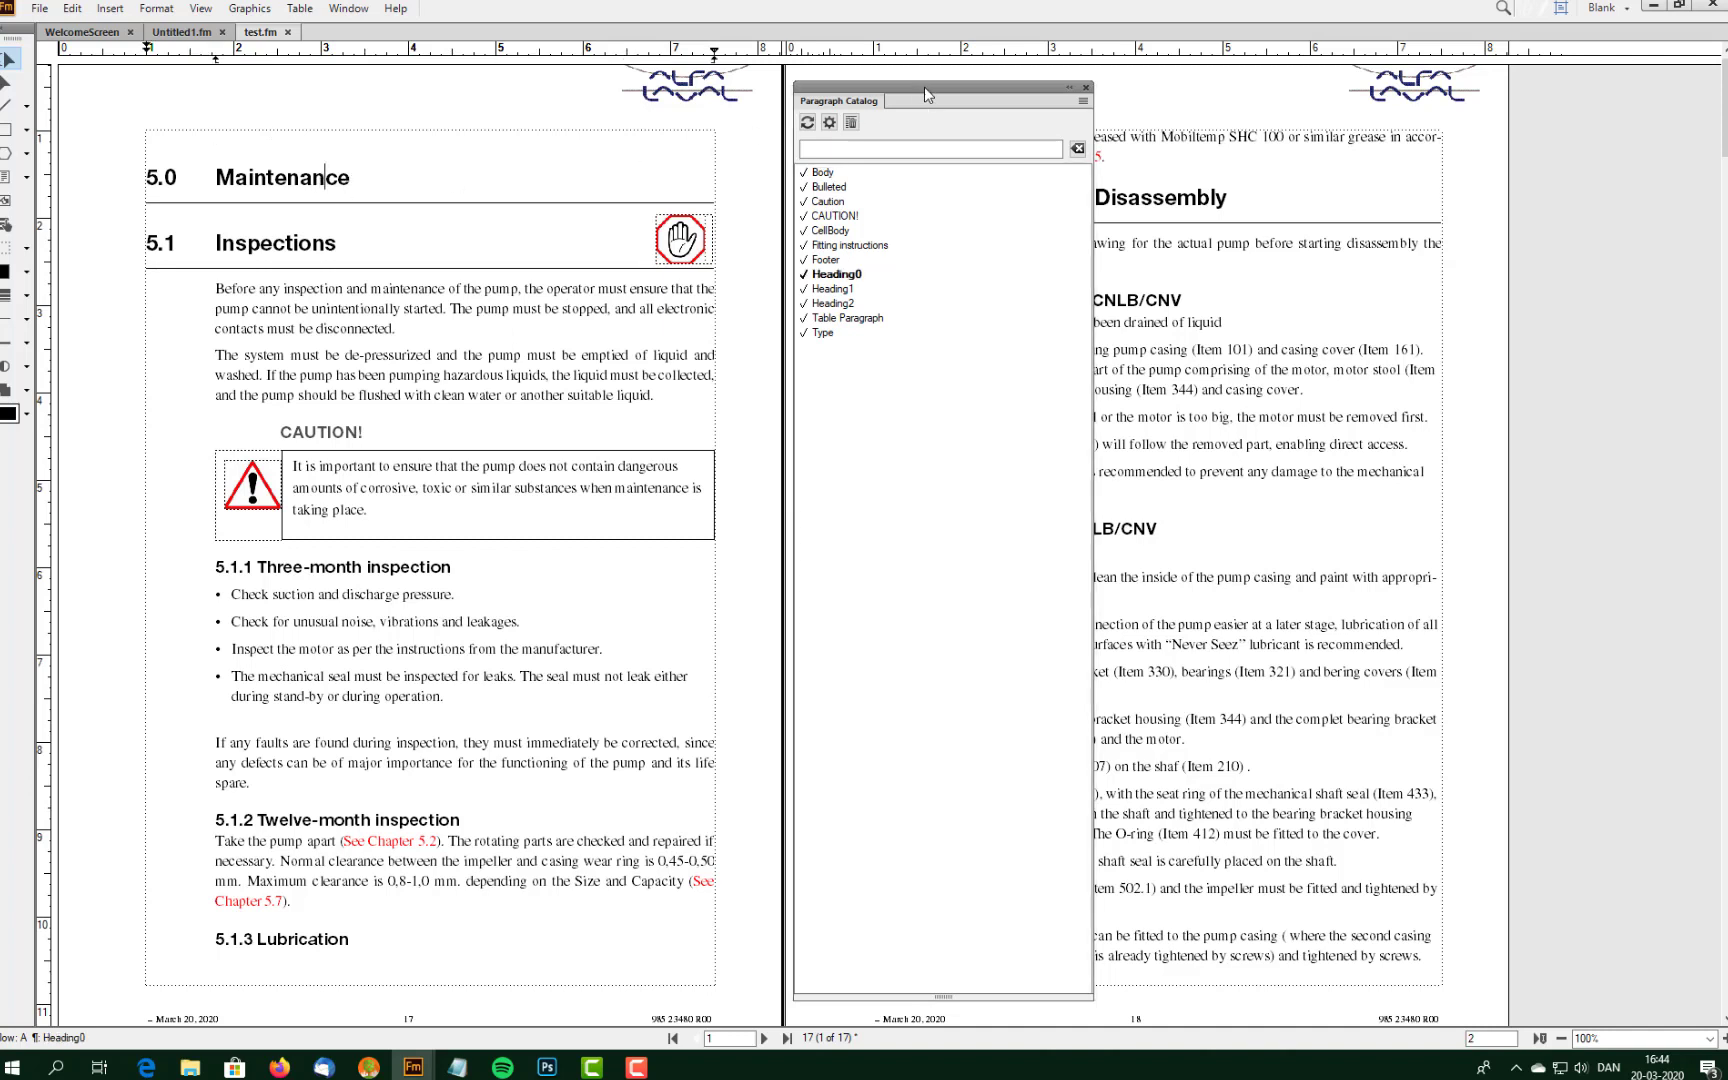
{"action": "left_click_drag", "start_coordinate": [928, 110], "coordinate": [831, 135]}
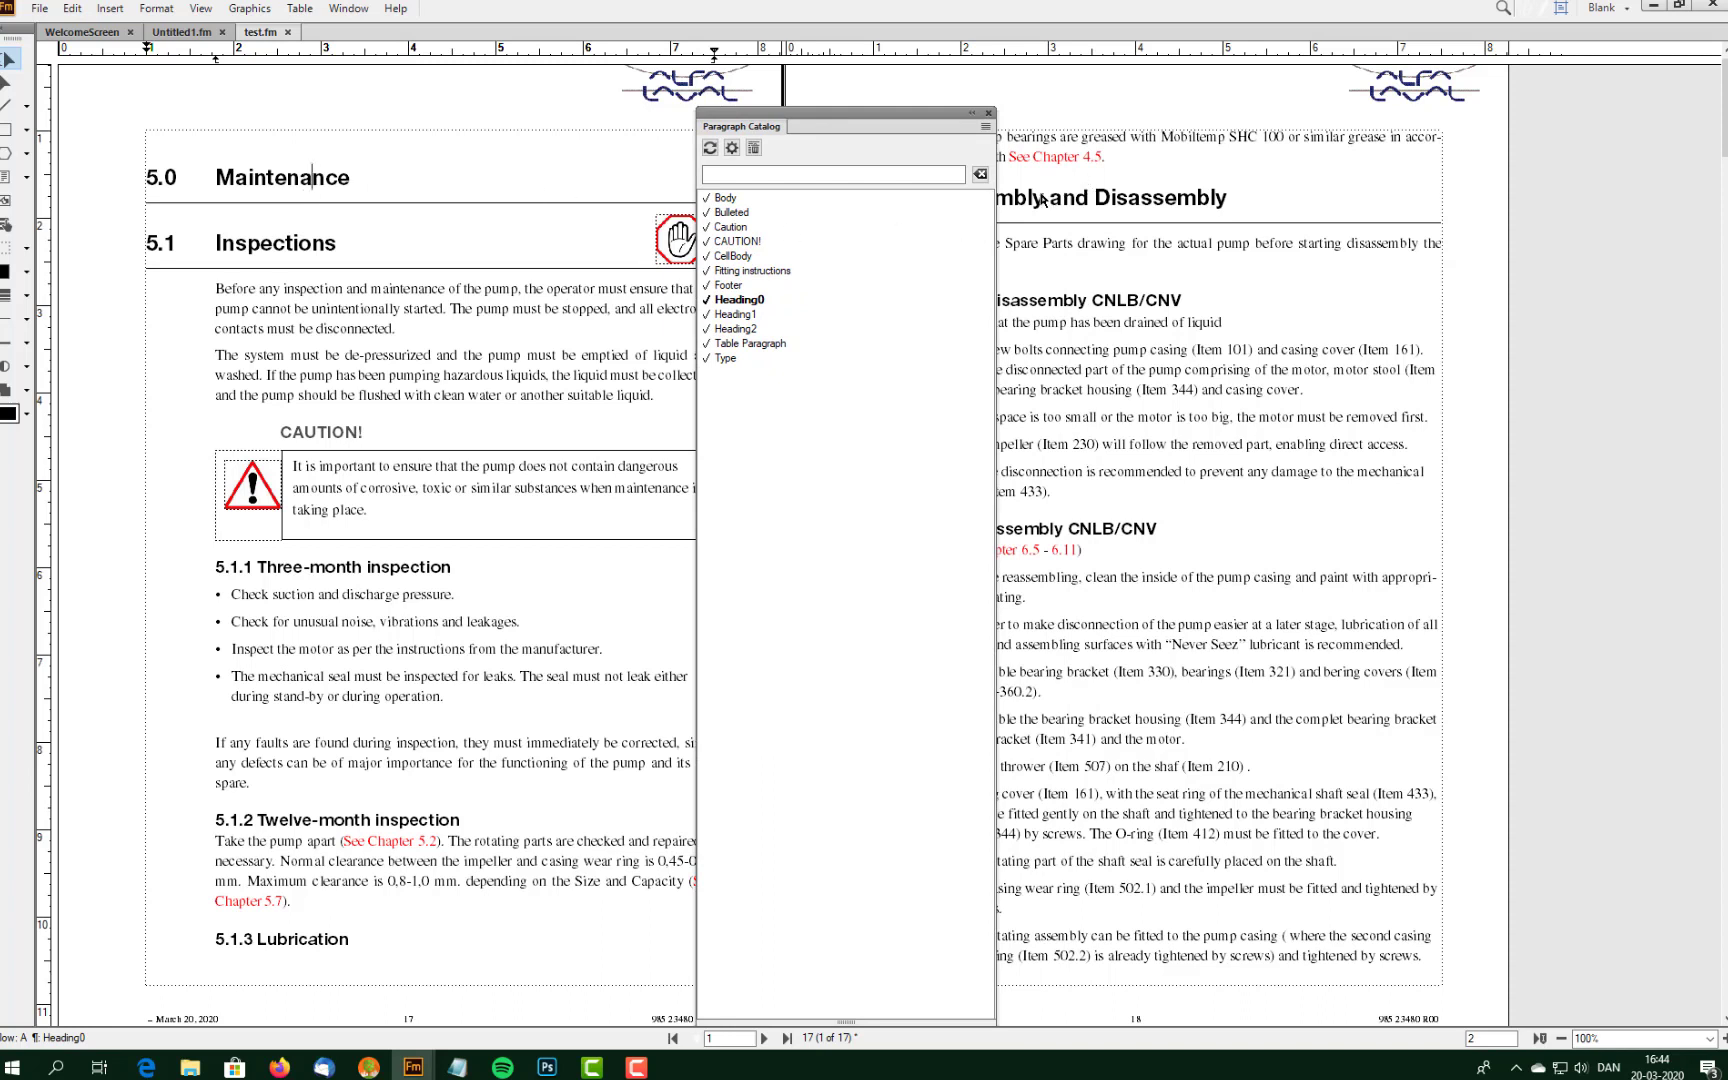
{"action": "left_click", "coordinate": [520, 222]}
Set the Maintenance heading's pagination to start at Top of Page in the Paragraph Designer and apply it.
{"action": "left_click", "coordinate": [158, 8]}
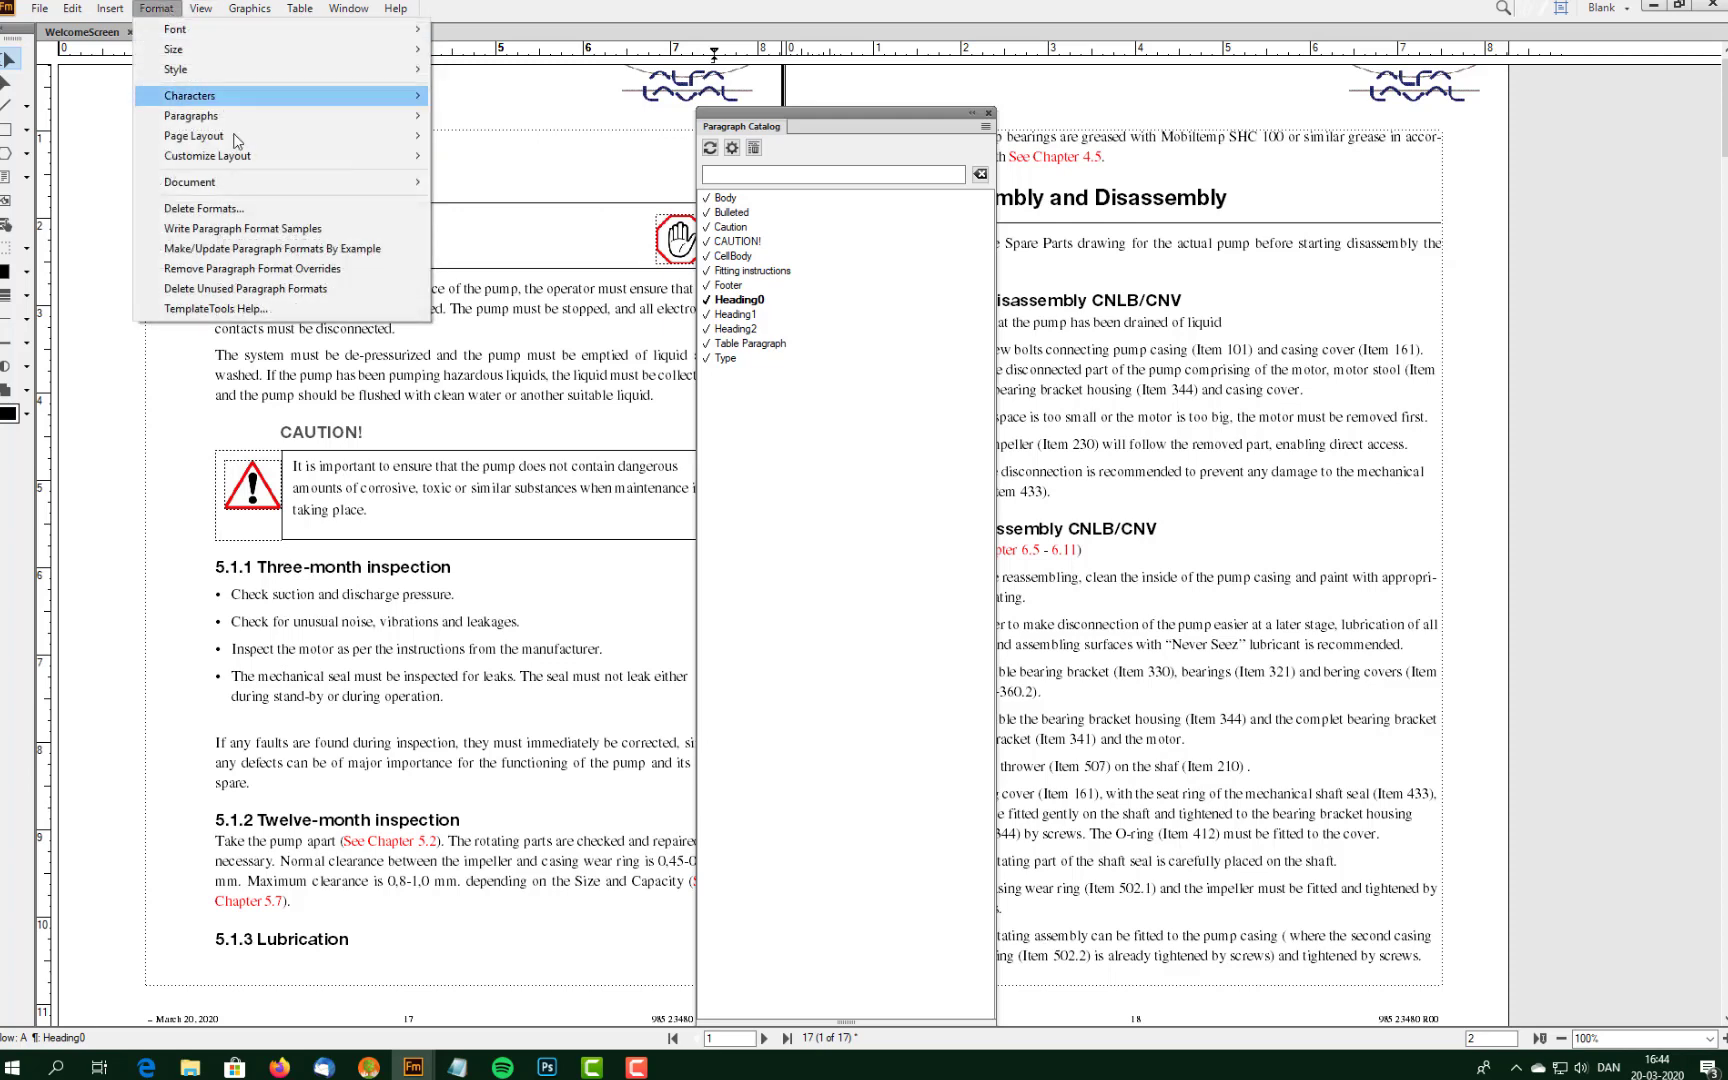
{"action": "mouse_move", "coordinate": [301, 113]}
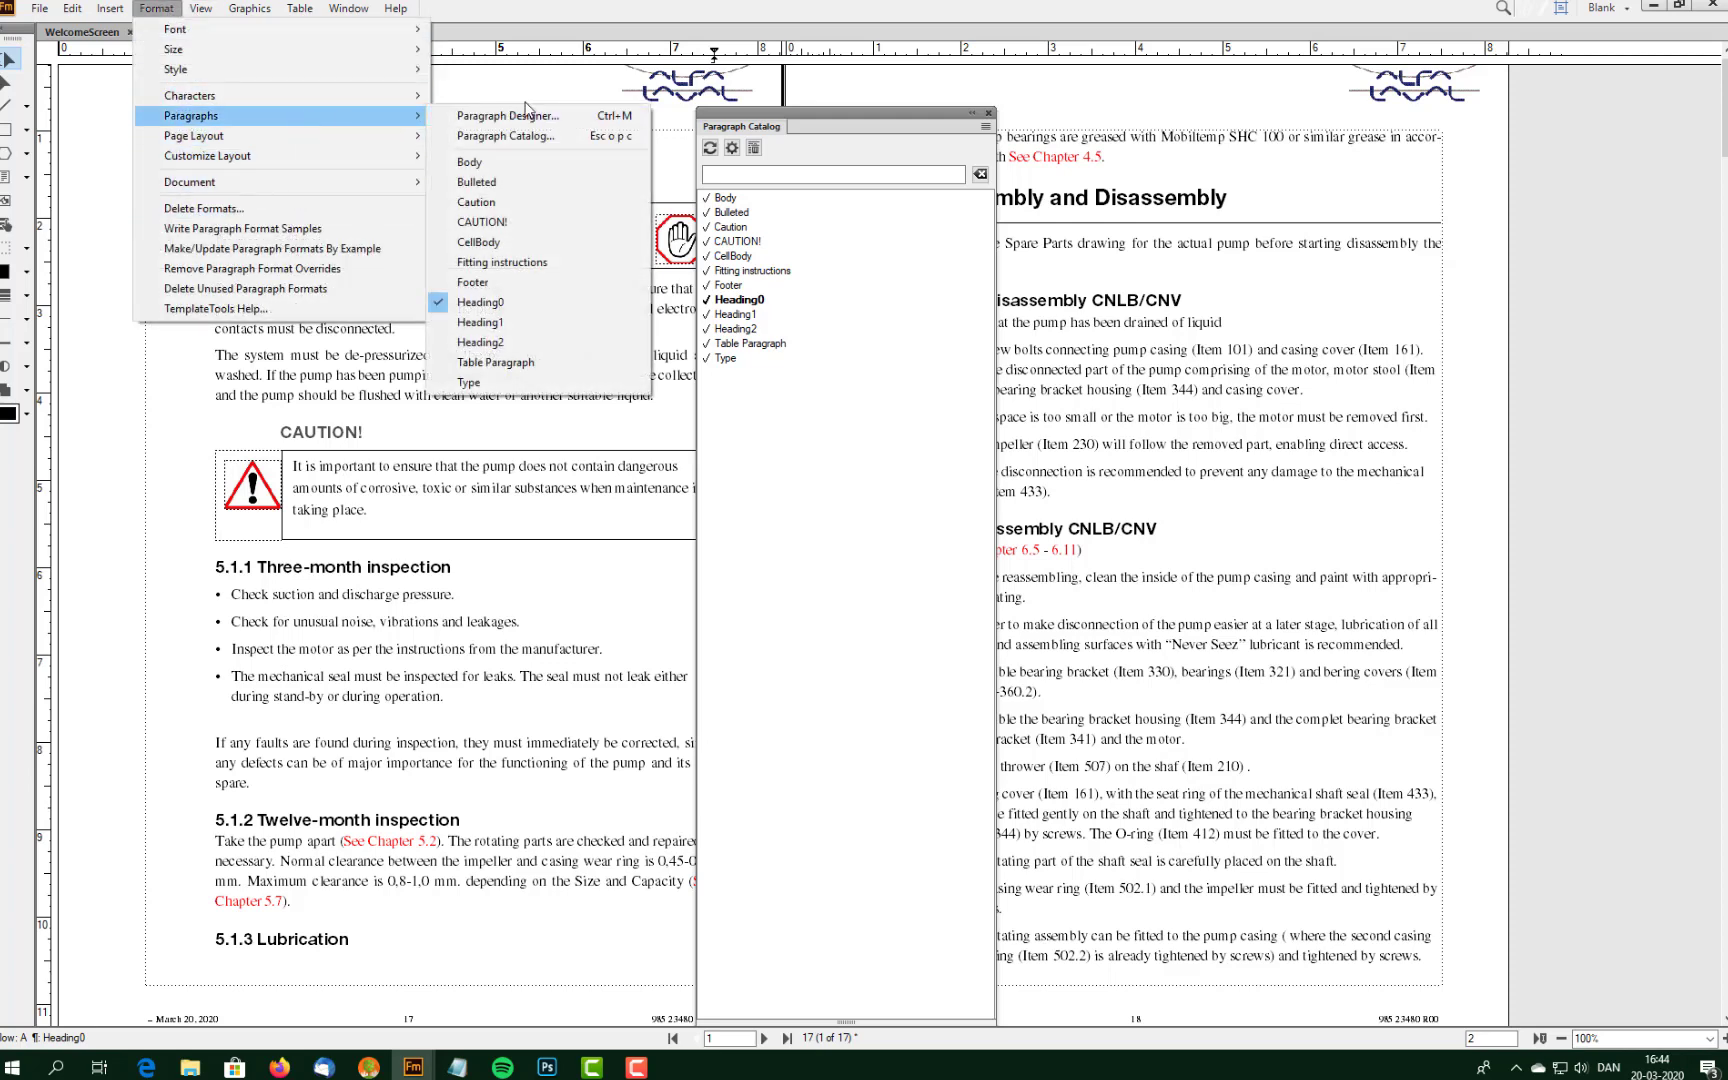
{"action": "left_click", "coordinate": [470, 113]}
{"action": "left_click_drag", "start_coordinate": [1405, 84], "coordinate": [1188, 83]}
{"action": "left_click", "coordinate": [336, 178]}
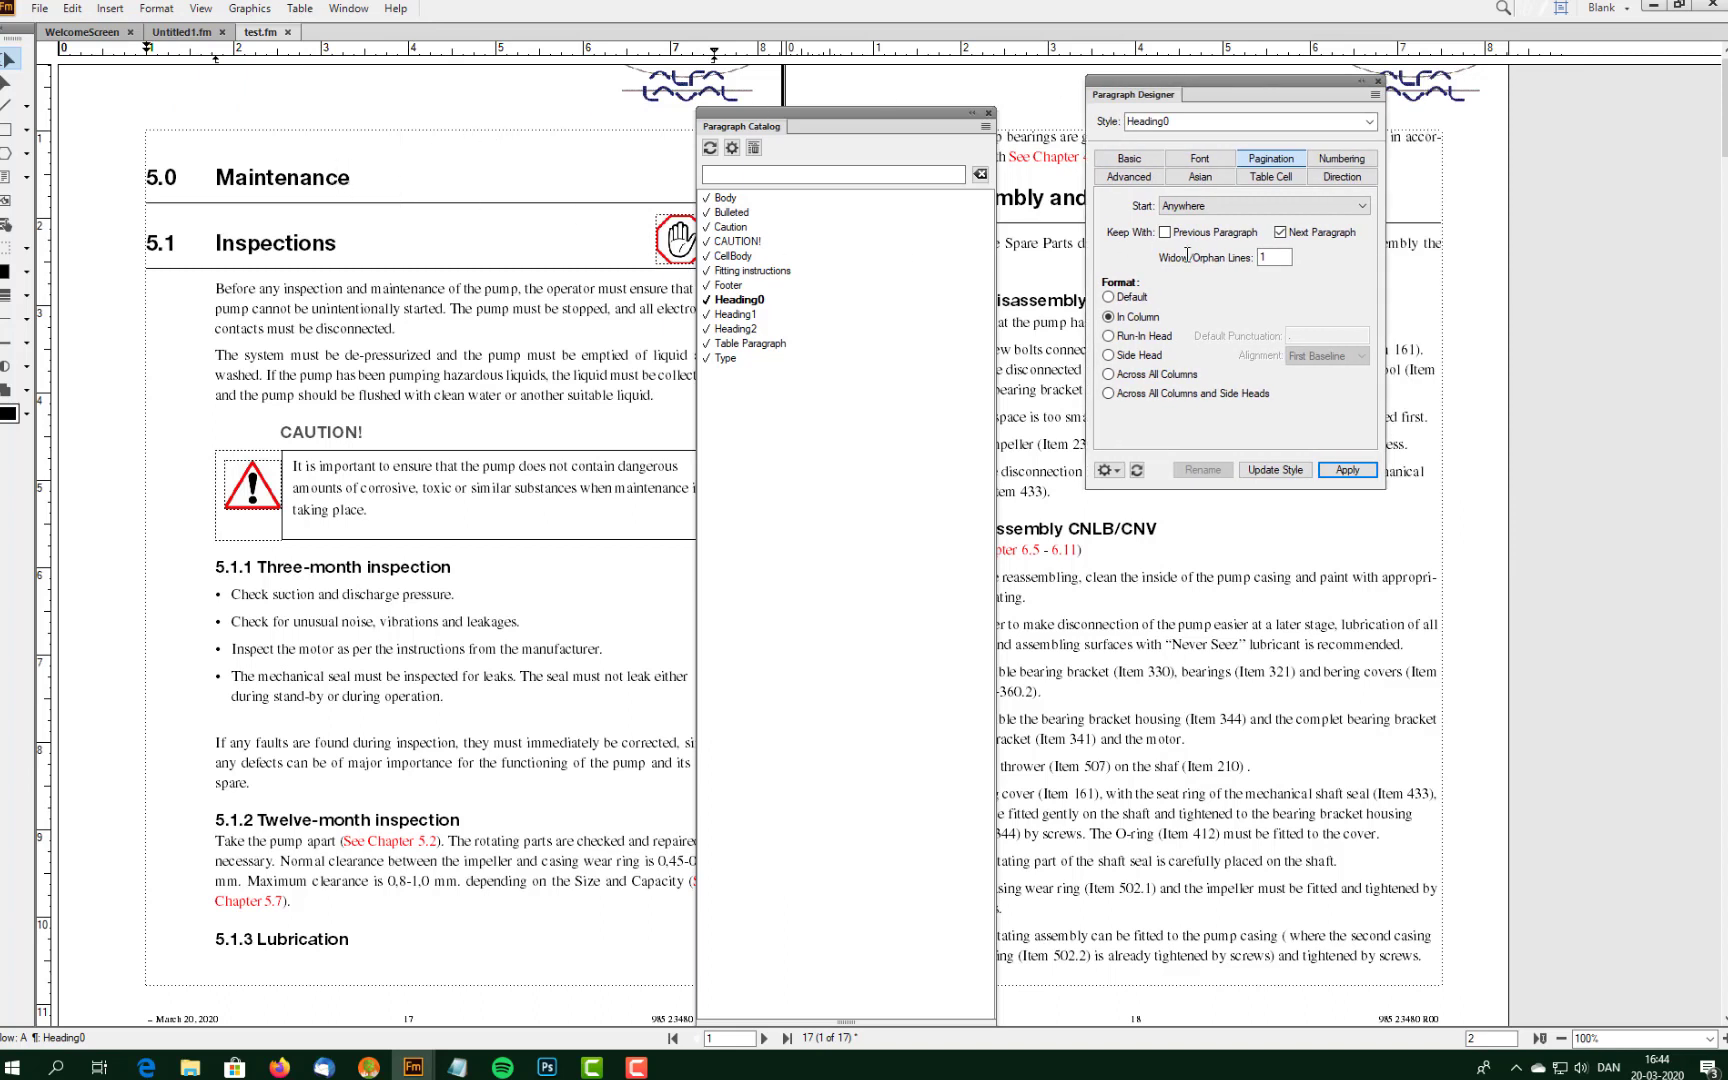
{"action": "left_click", "coordinate": [1285, 206]}
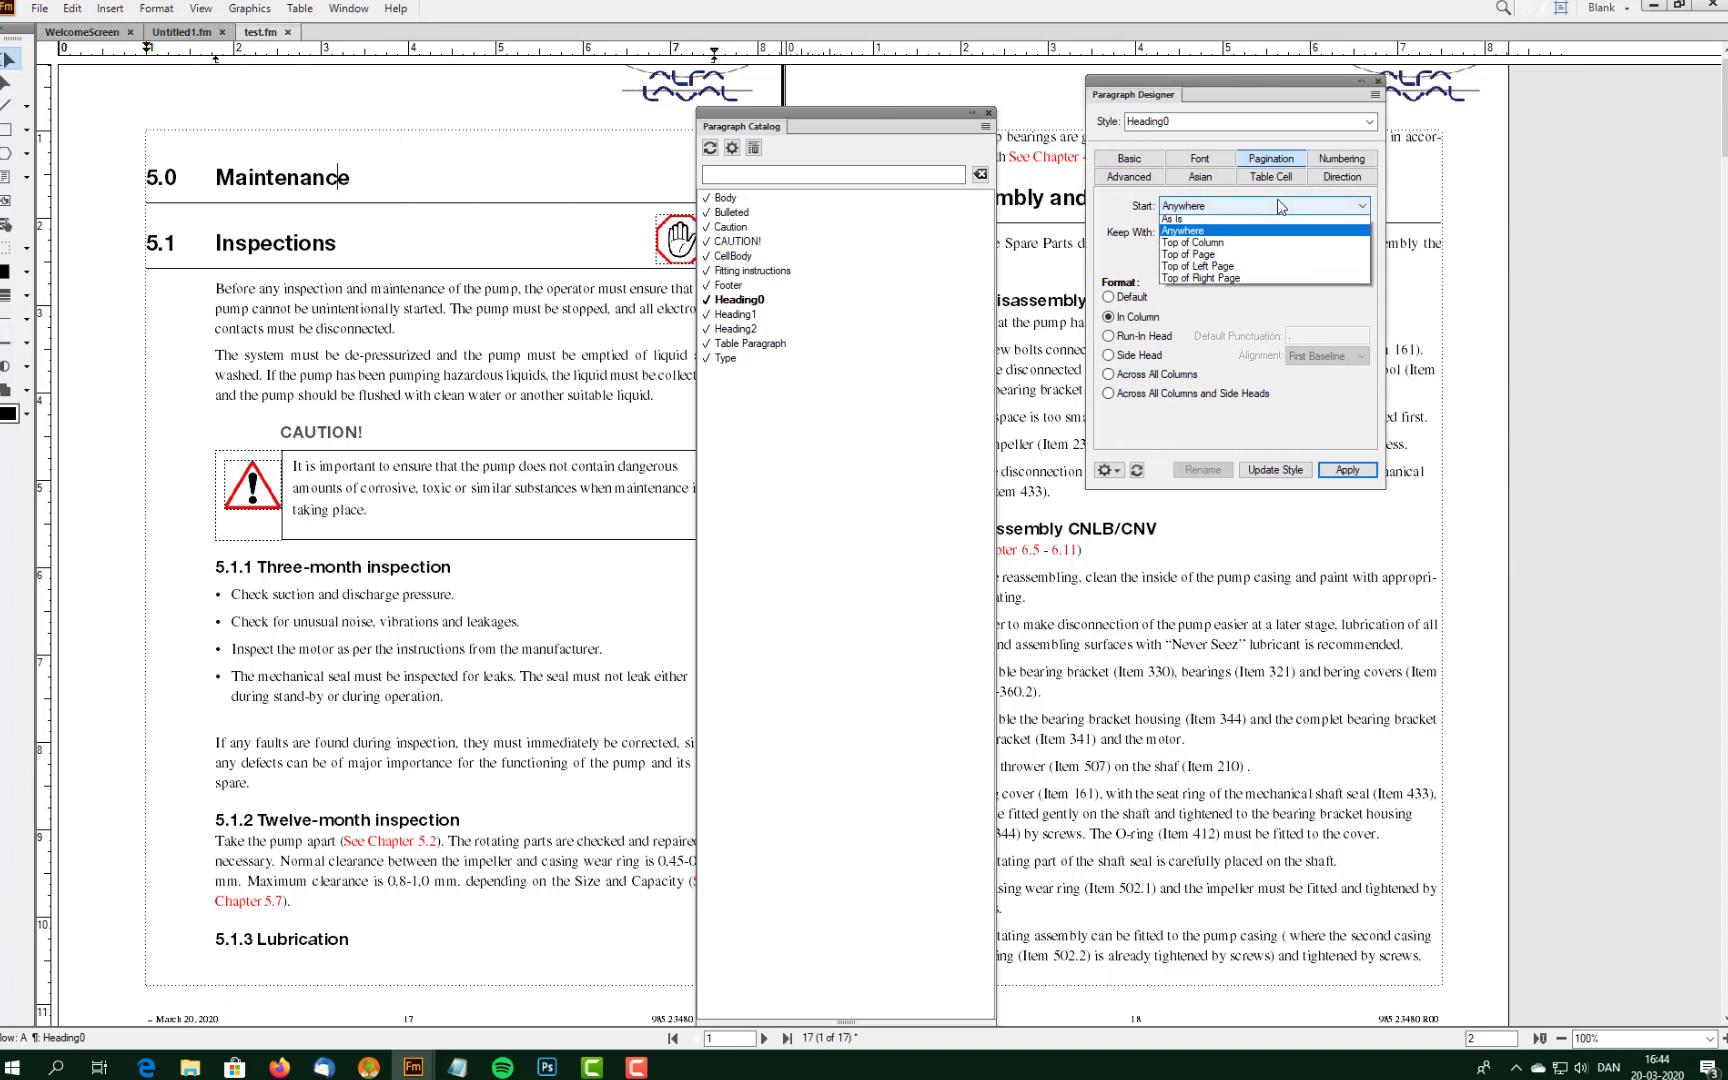
{"action": "left_click", "coordinate": [1277, 258]}
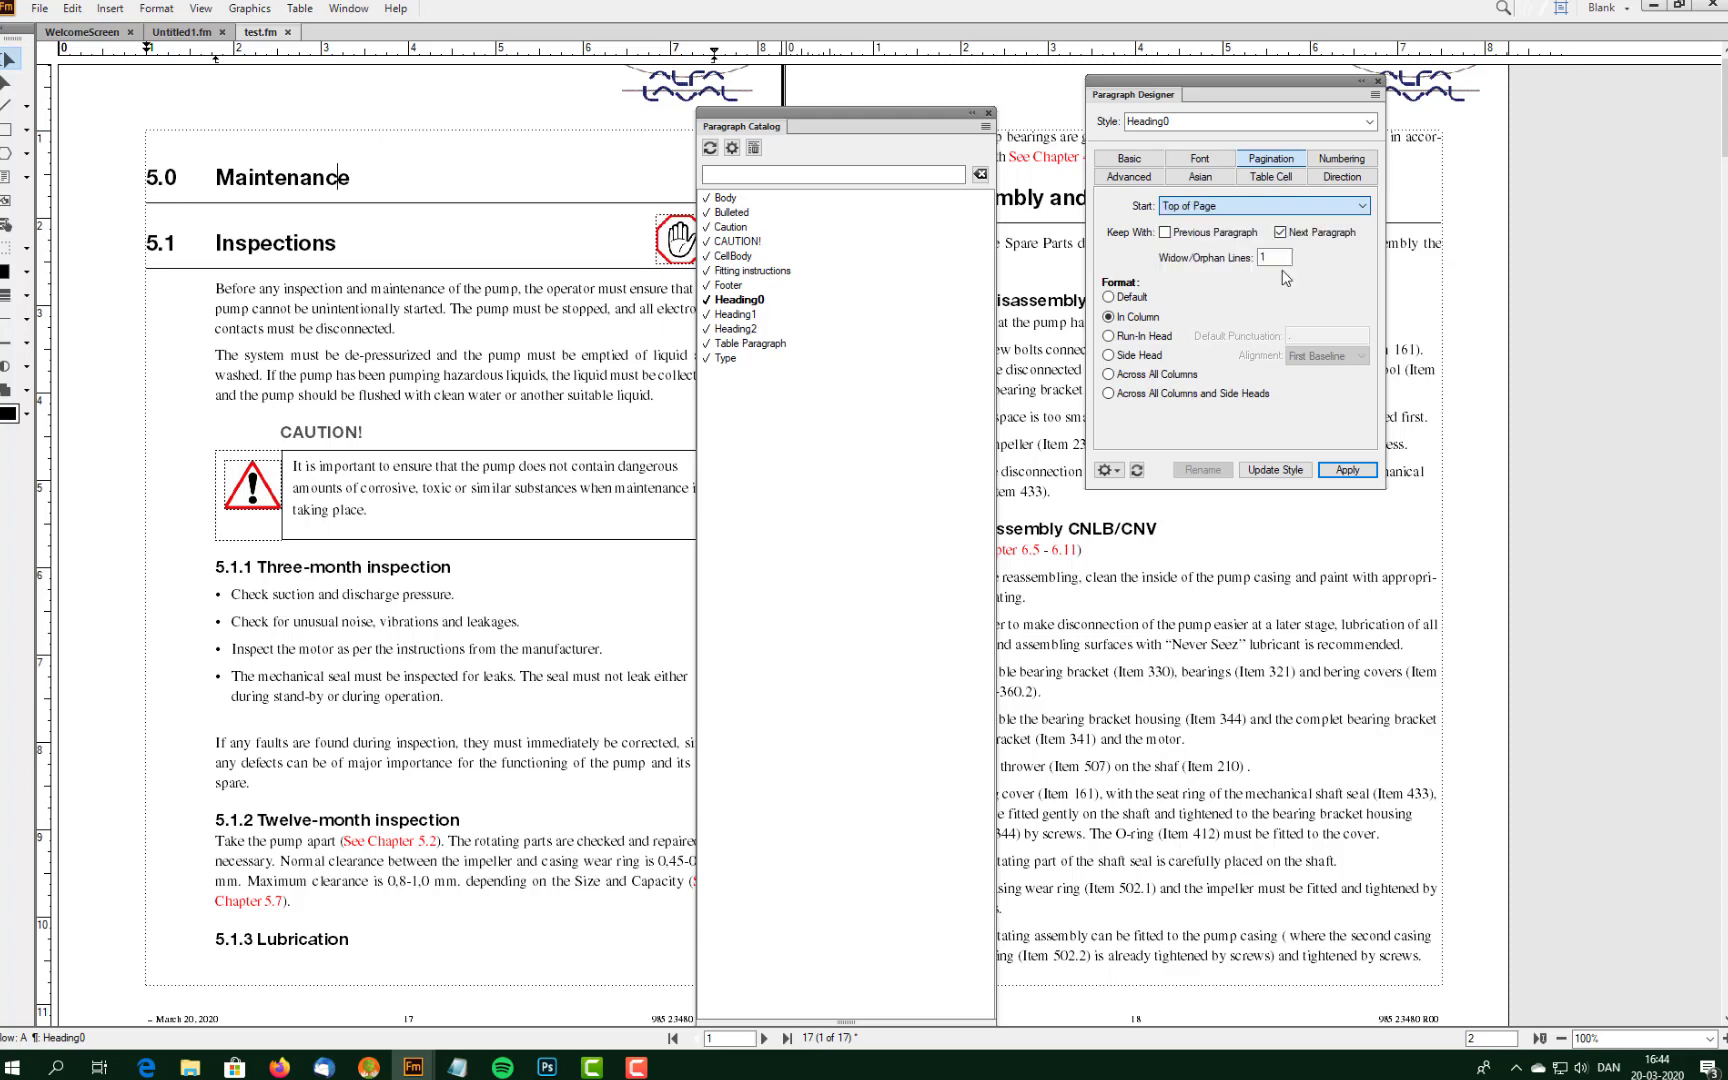
{"action": "left_click", "coordinate": [1347, 470]}
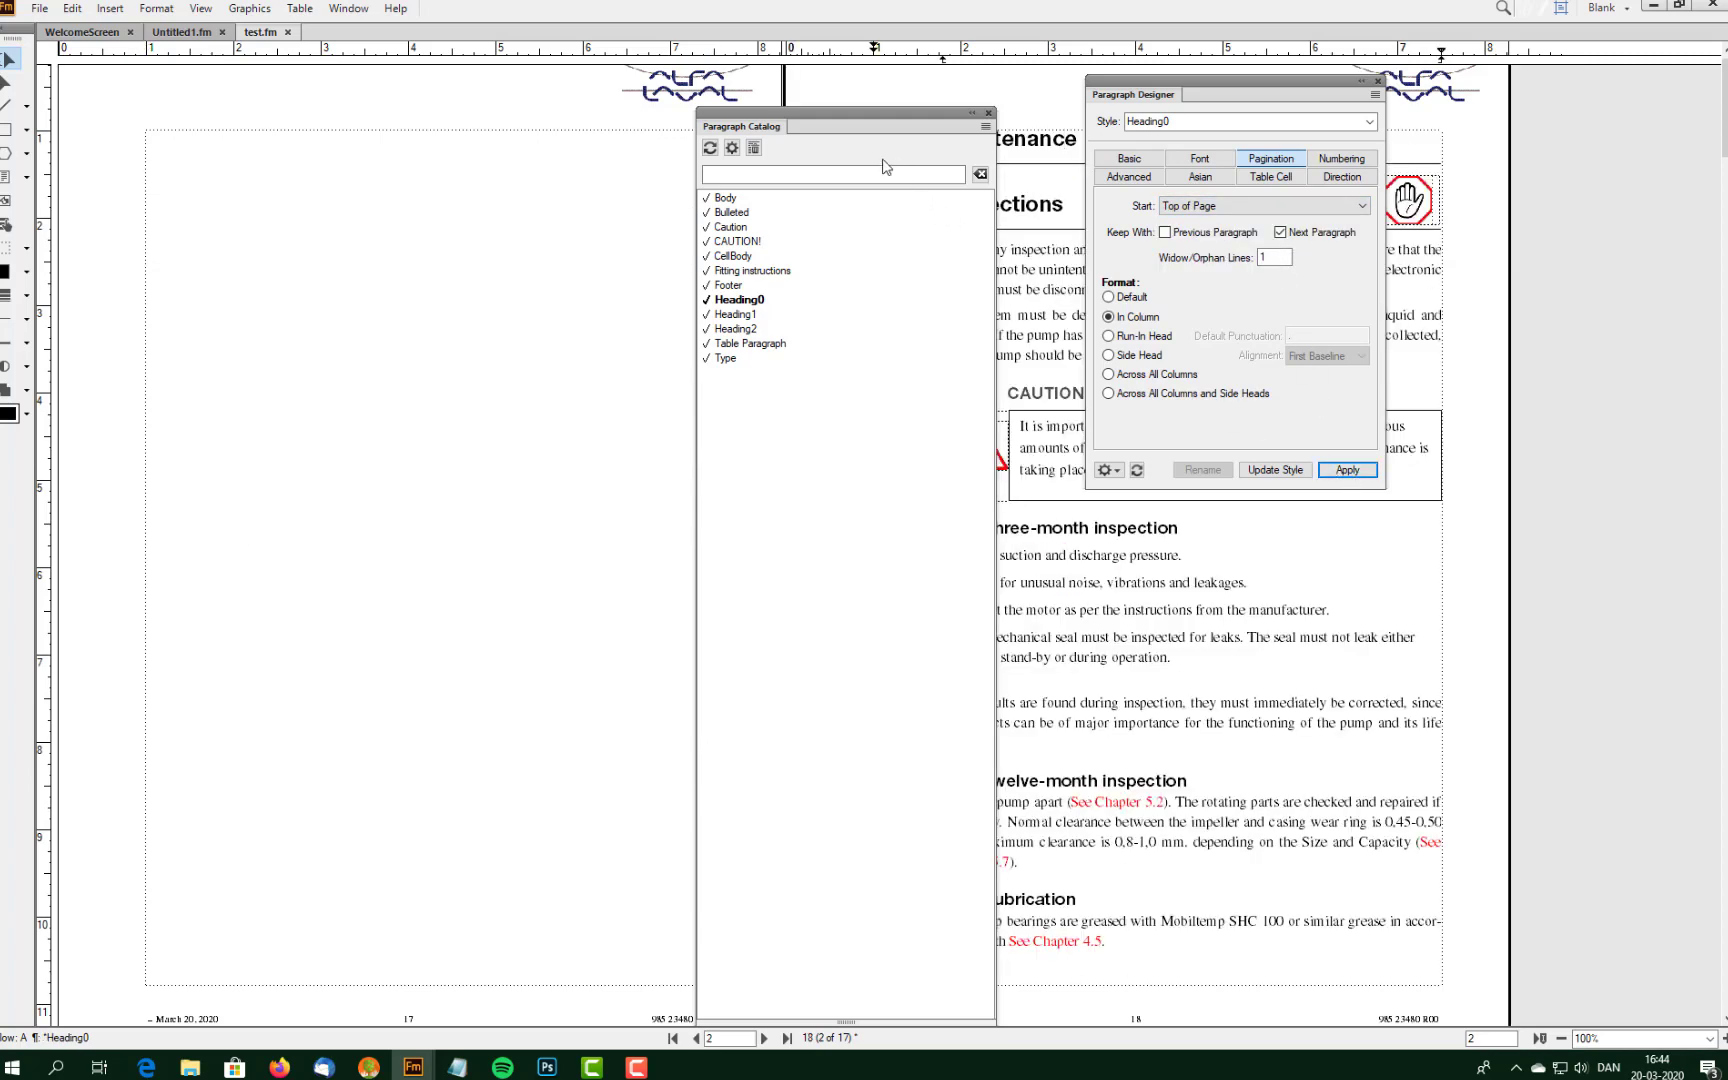
Write the paragraph format samples at the empty Body paragraph on the first page.
{"action": "left_click", "coordinate": [409, 150]}
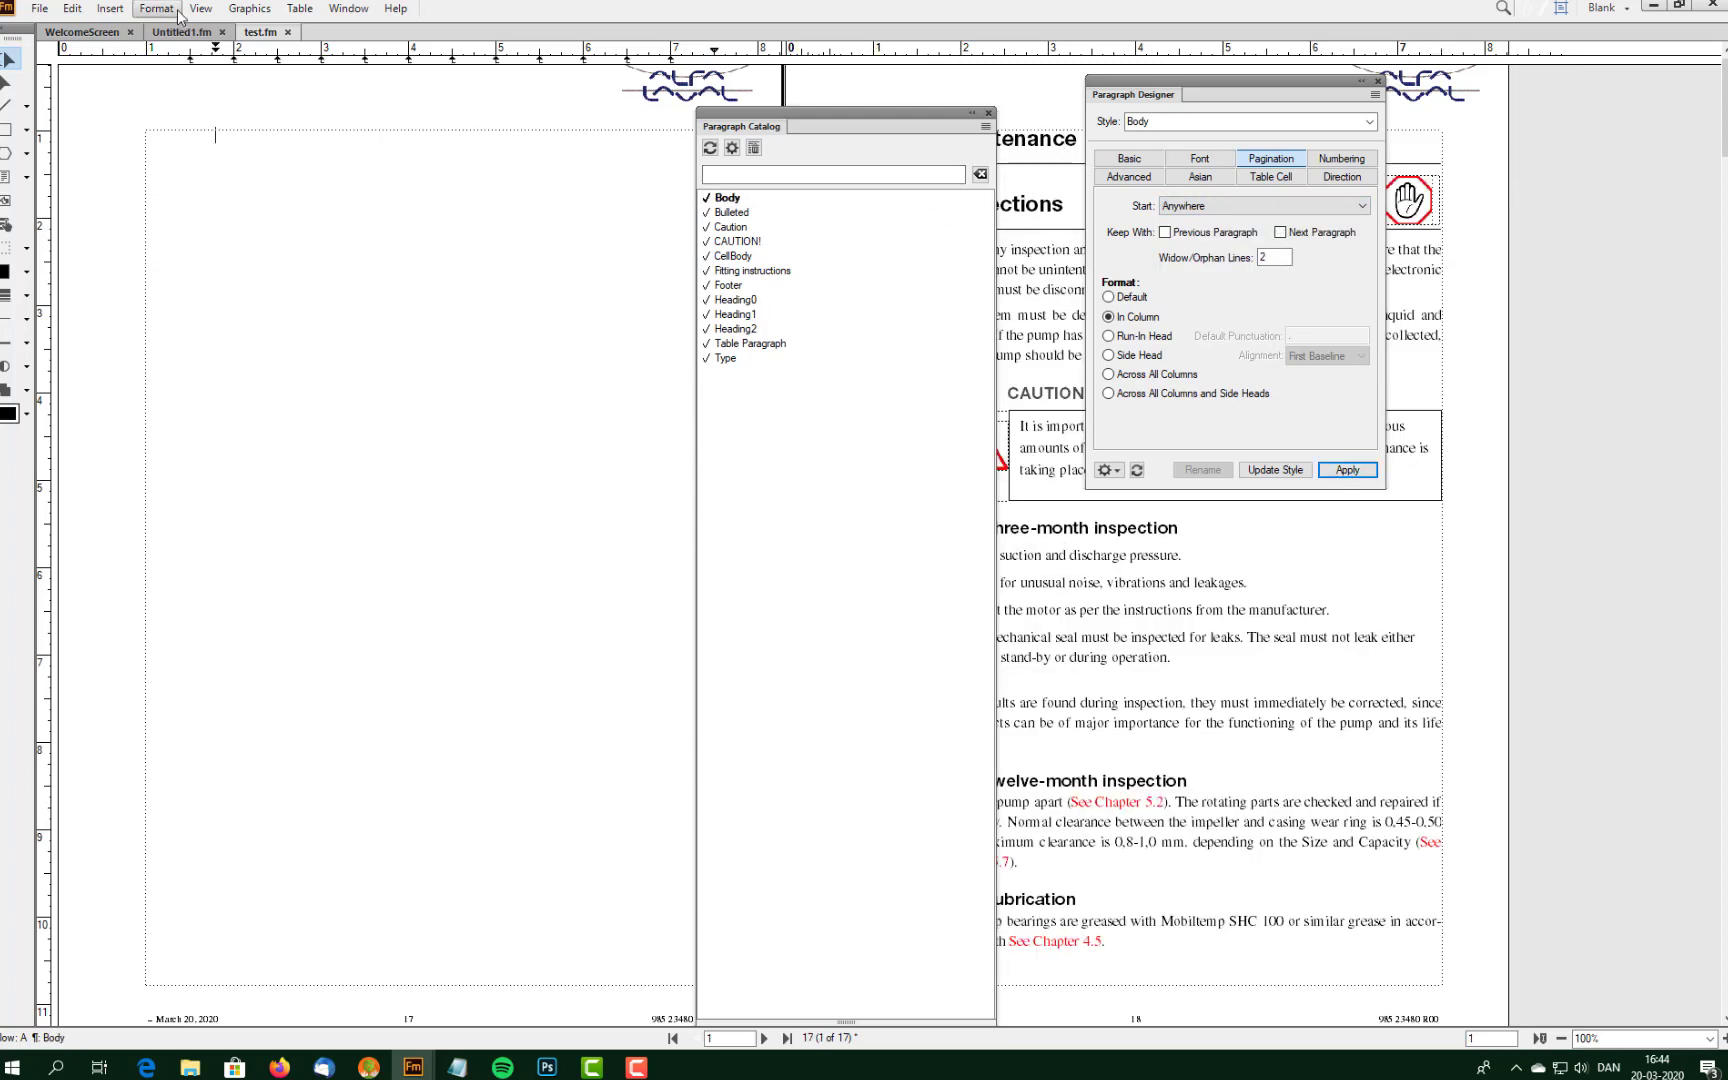
{"action": "left_click", "coordinate": [158, 9]}
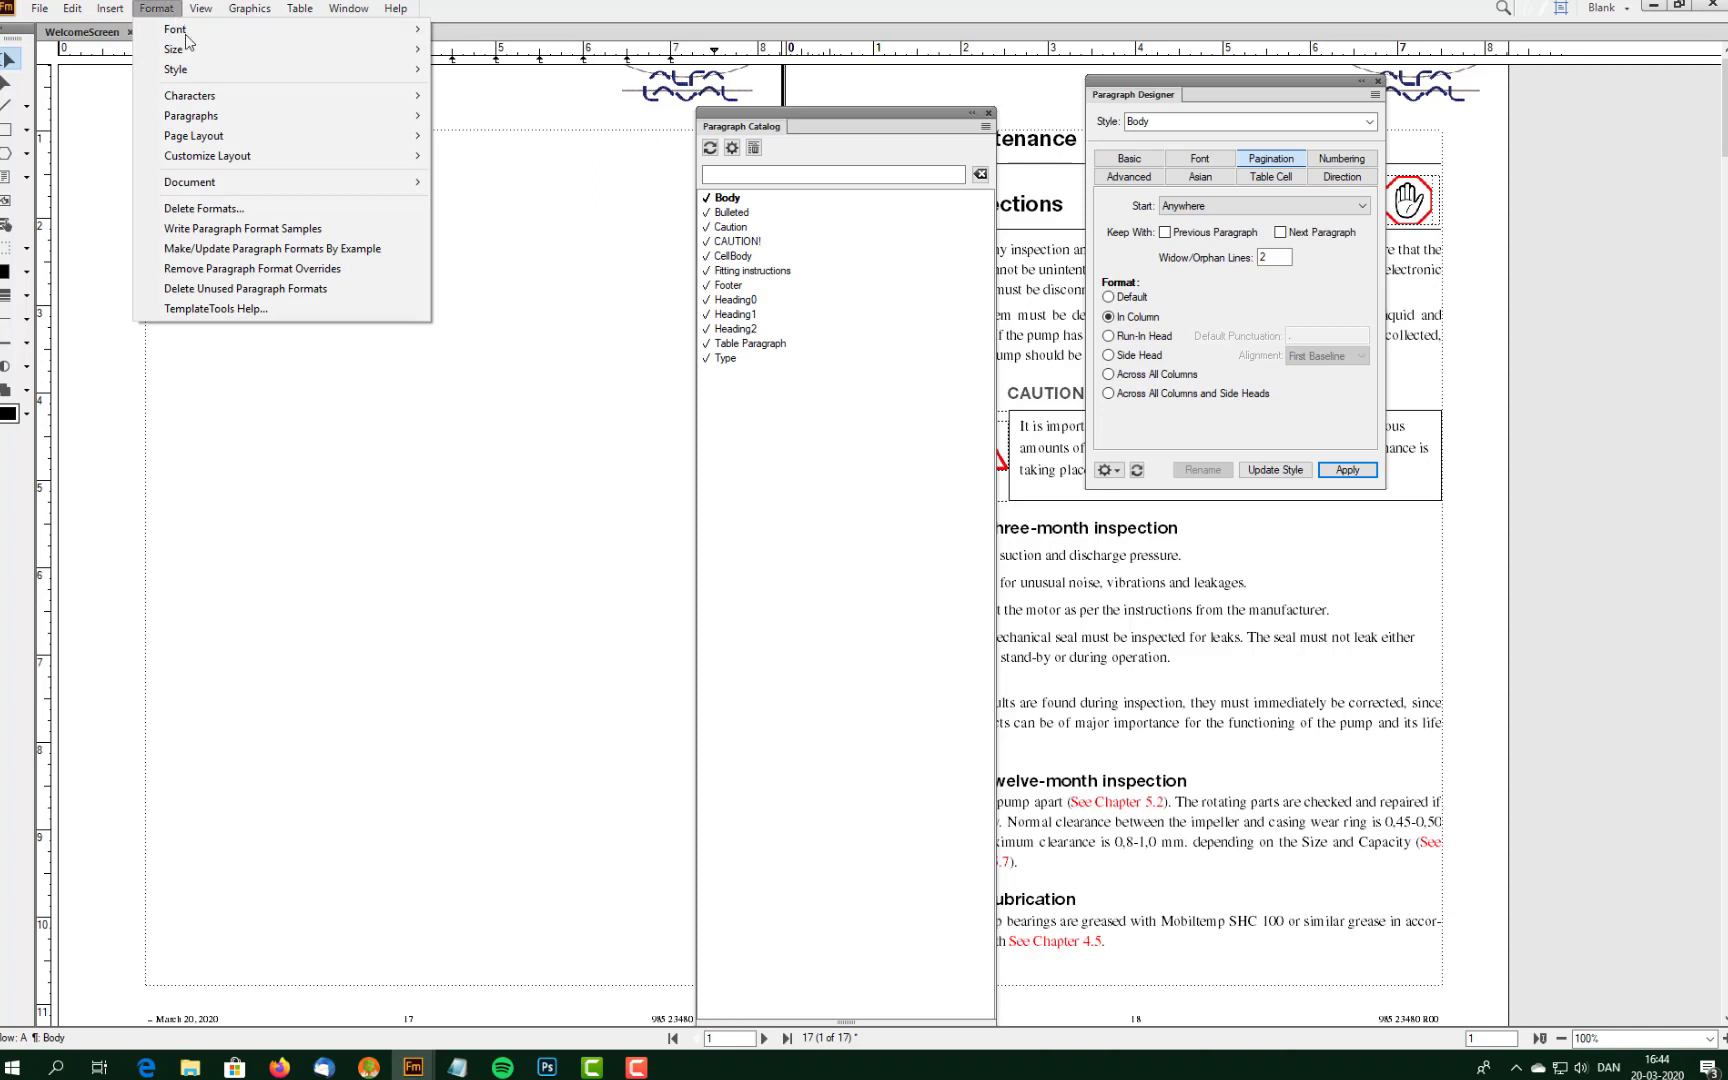
{"action": "left_click", "coordinate": [311, 236]}
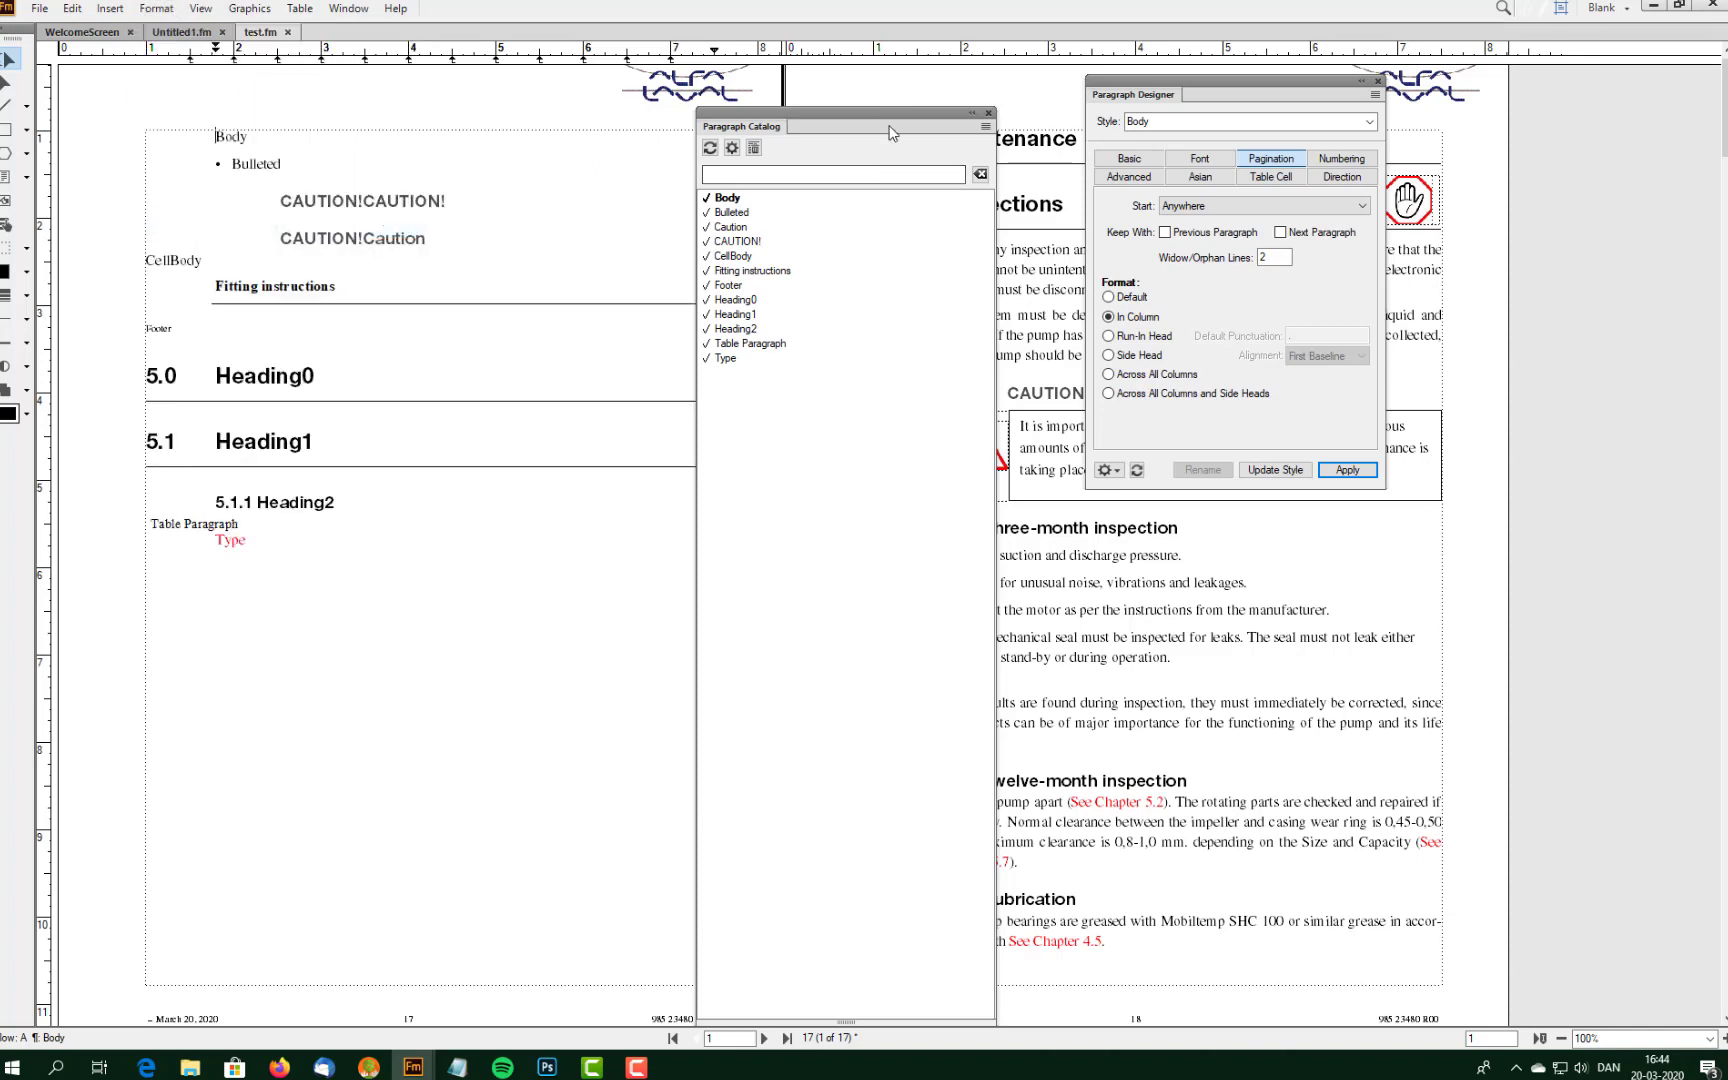
Move the Paragraph Catalog beside the pages and the Paragraph Designer below the format samples, and place the cursor in the Body sample.
{"action": "left_click_drag", "start_coordinate": [882, 108], "coordinate": [914, 153]}
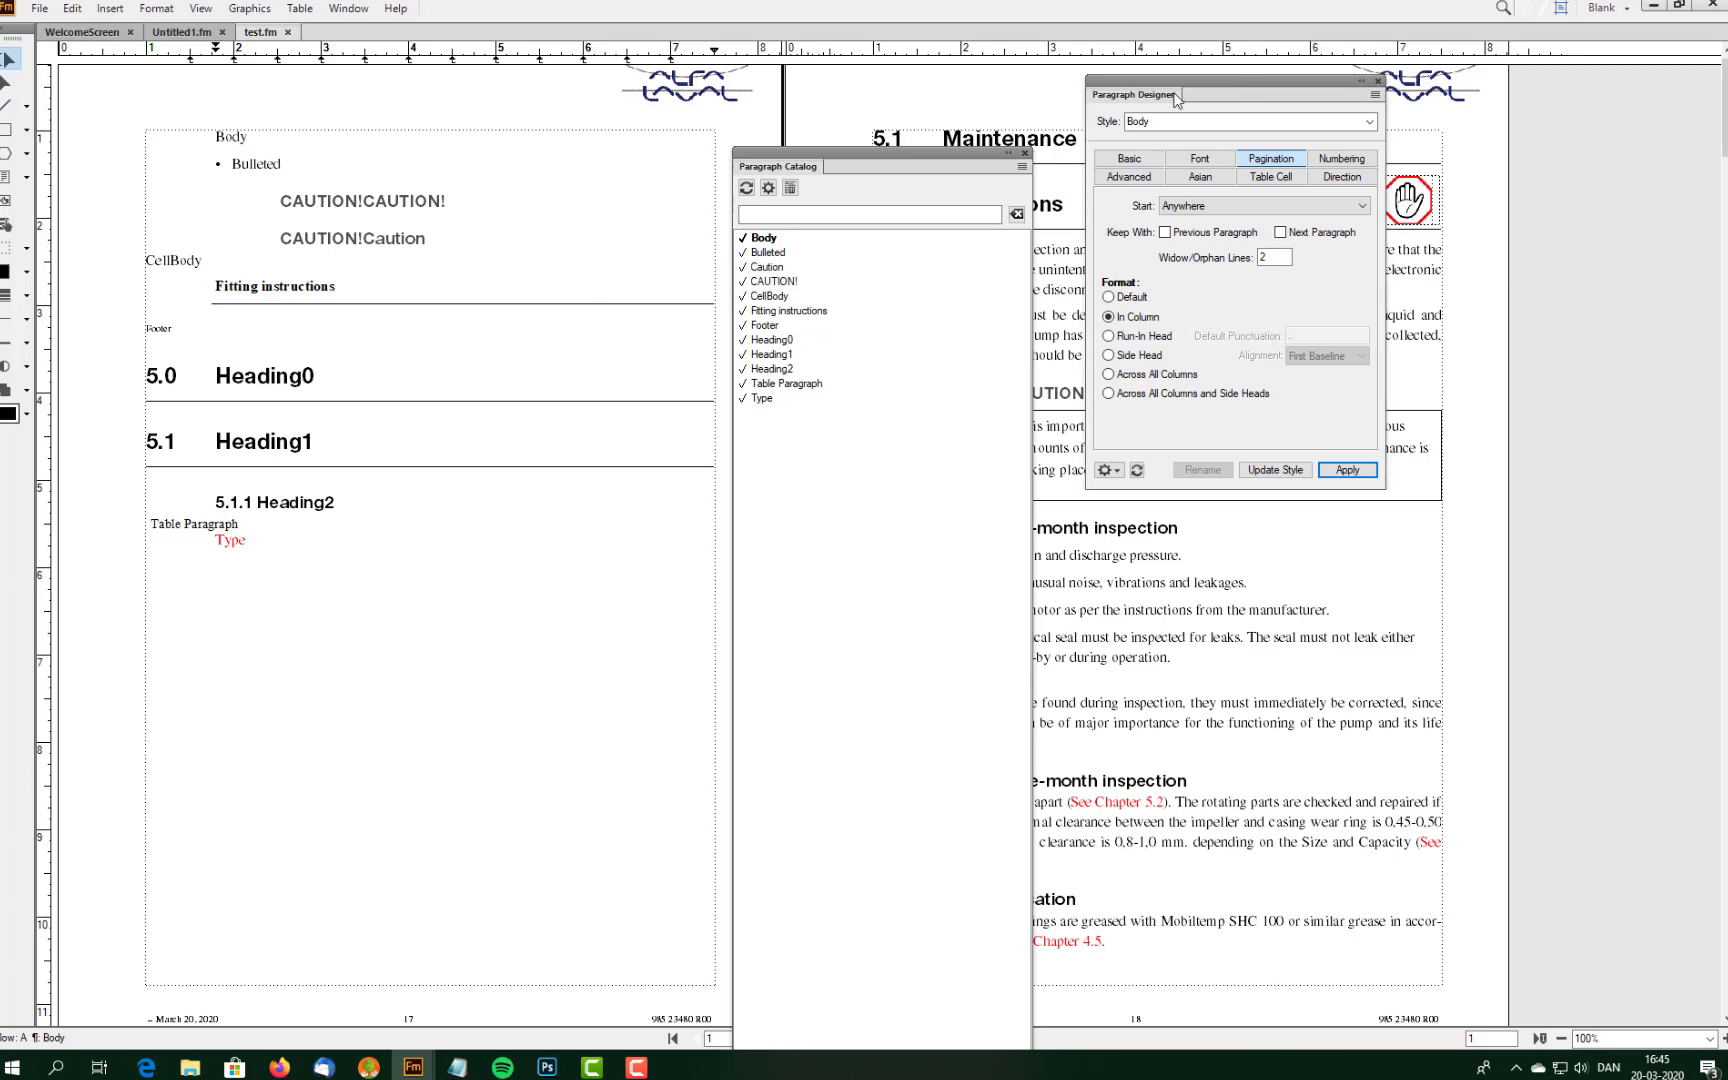
{"action": "left_click_drag", "start_coordinate": [859, 154], "coordinate": [1580, 368]}
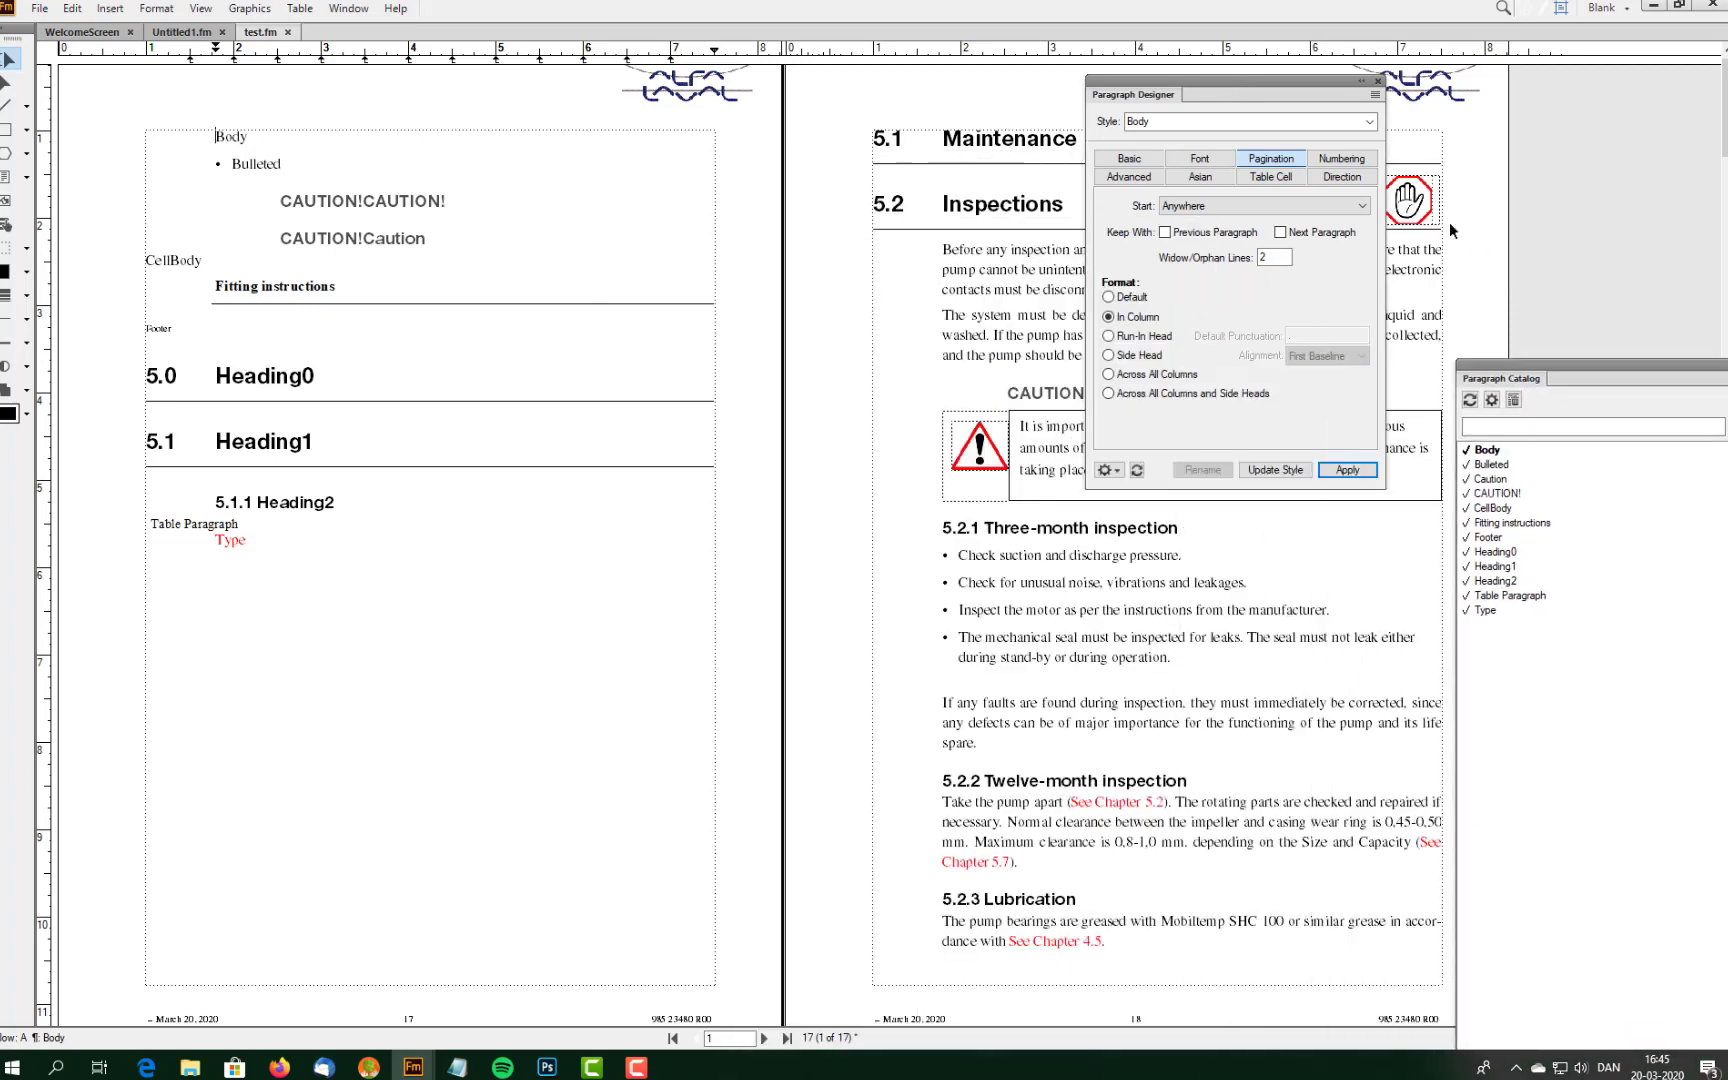
{"action": "left_click_drag", "start_coordinate": [1206, 81], "coordinate": [409, 626]}
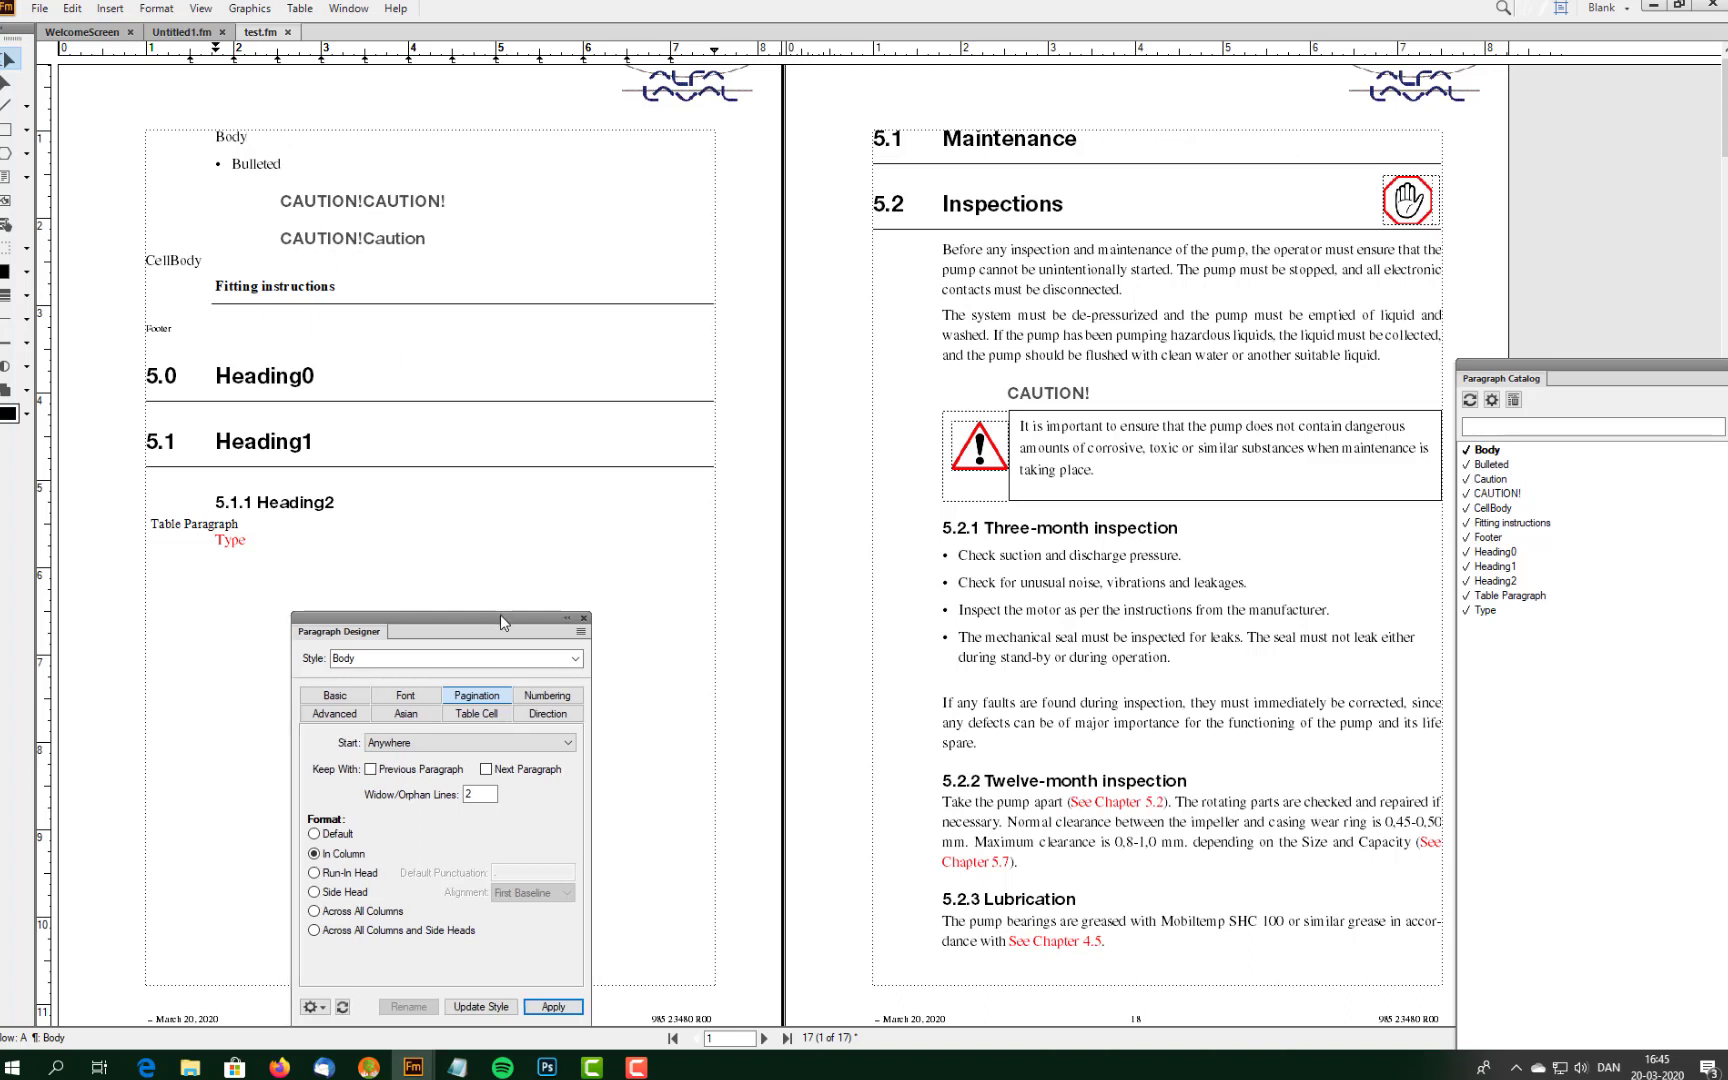
{"action": "left_click_drag", "start_coordinate": [500, 616], "coordinate": [600, 475]}
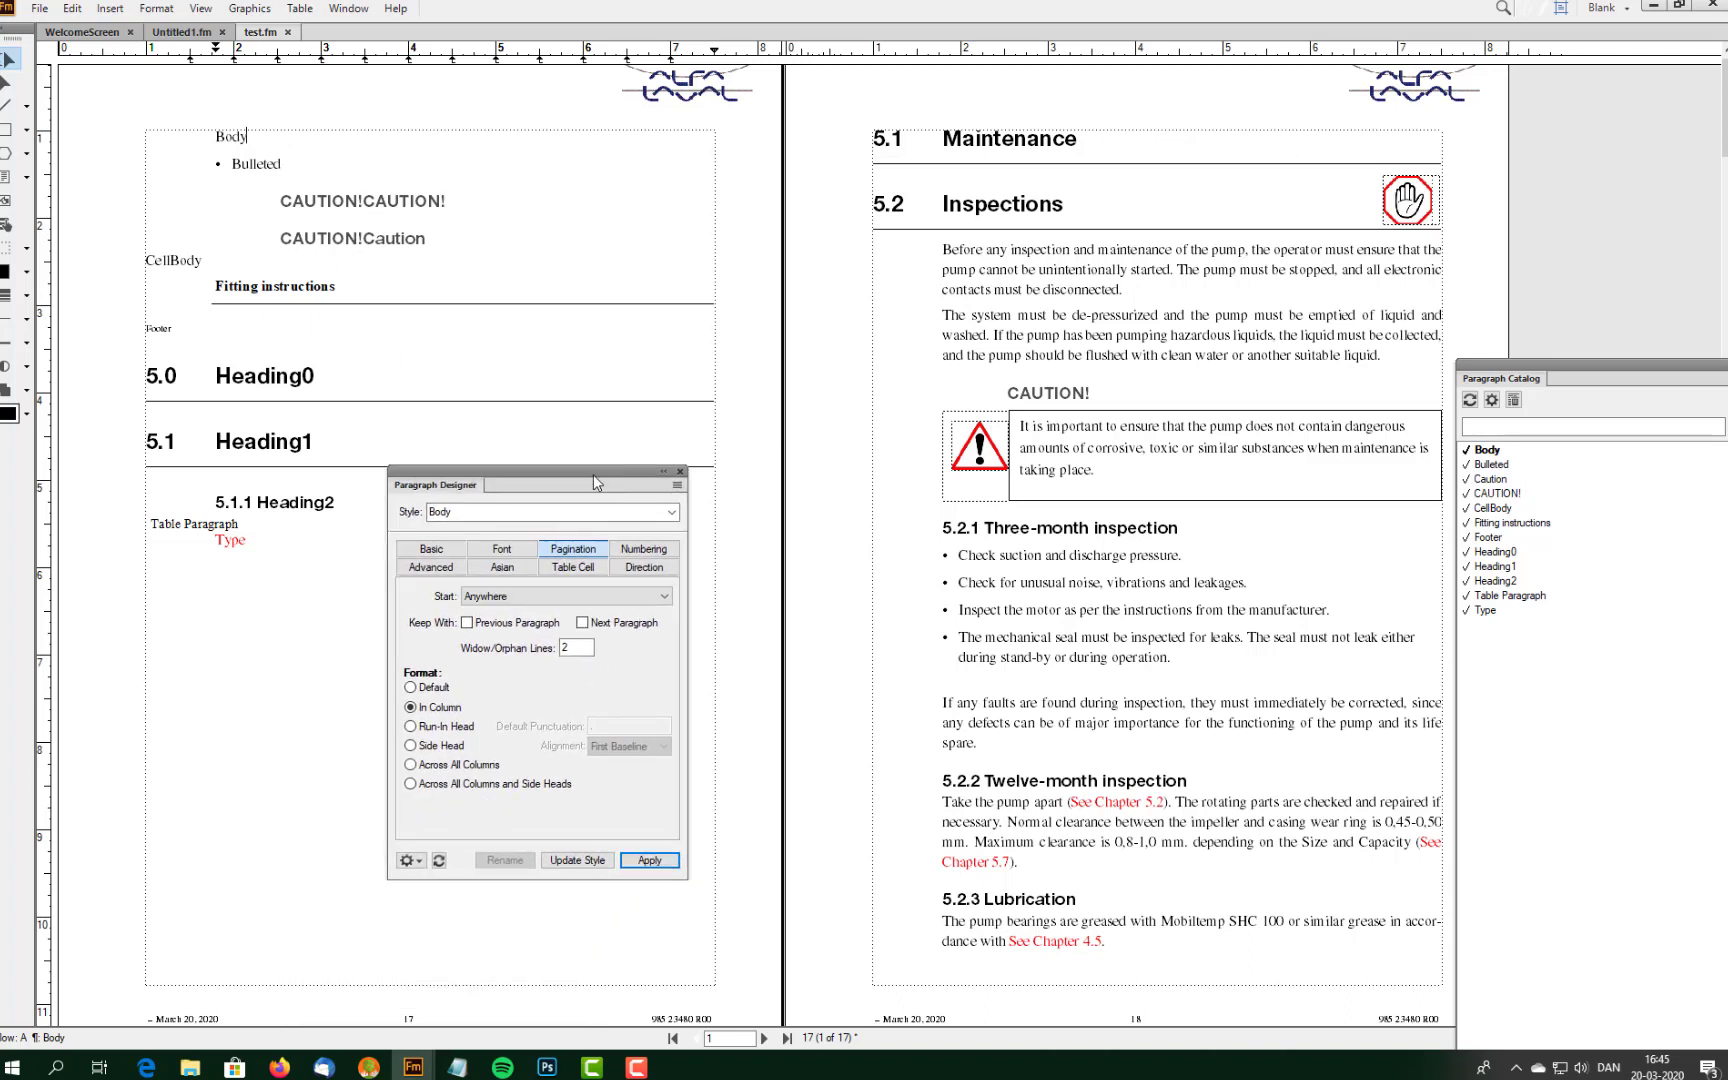
Set the Body format's font family to Frutiger 45 Light and update the style throughout the document, removing format overrides.
{"action": "left_click", "coordinate": [501, 549]}
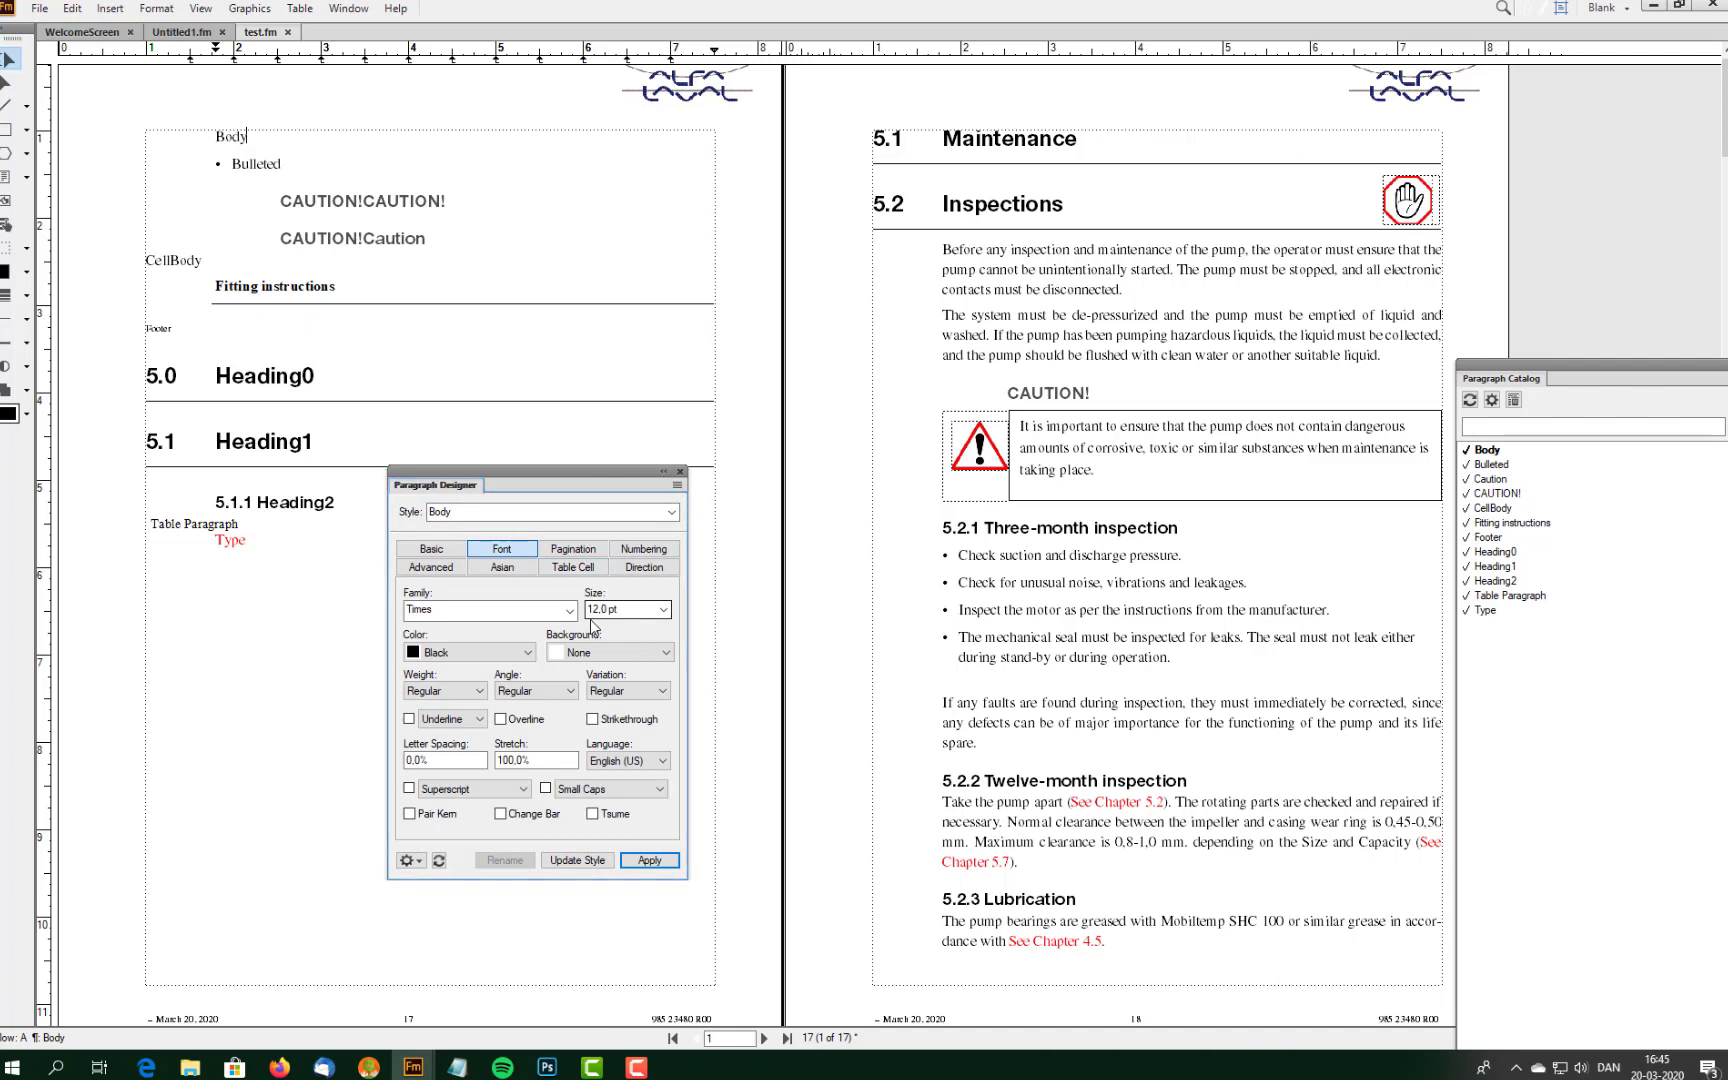
{"action": "left_click", "coordinate": [569, 610]}
{"action": "type", "text": "Felix Titling"}
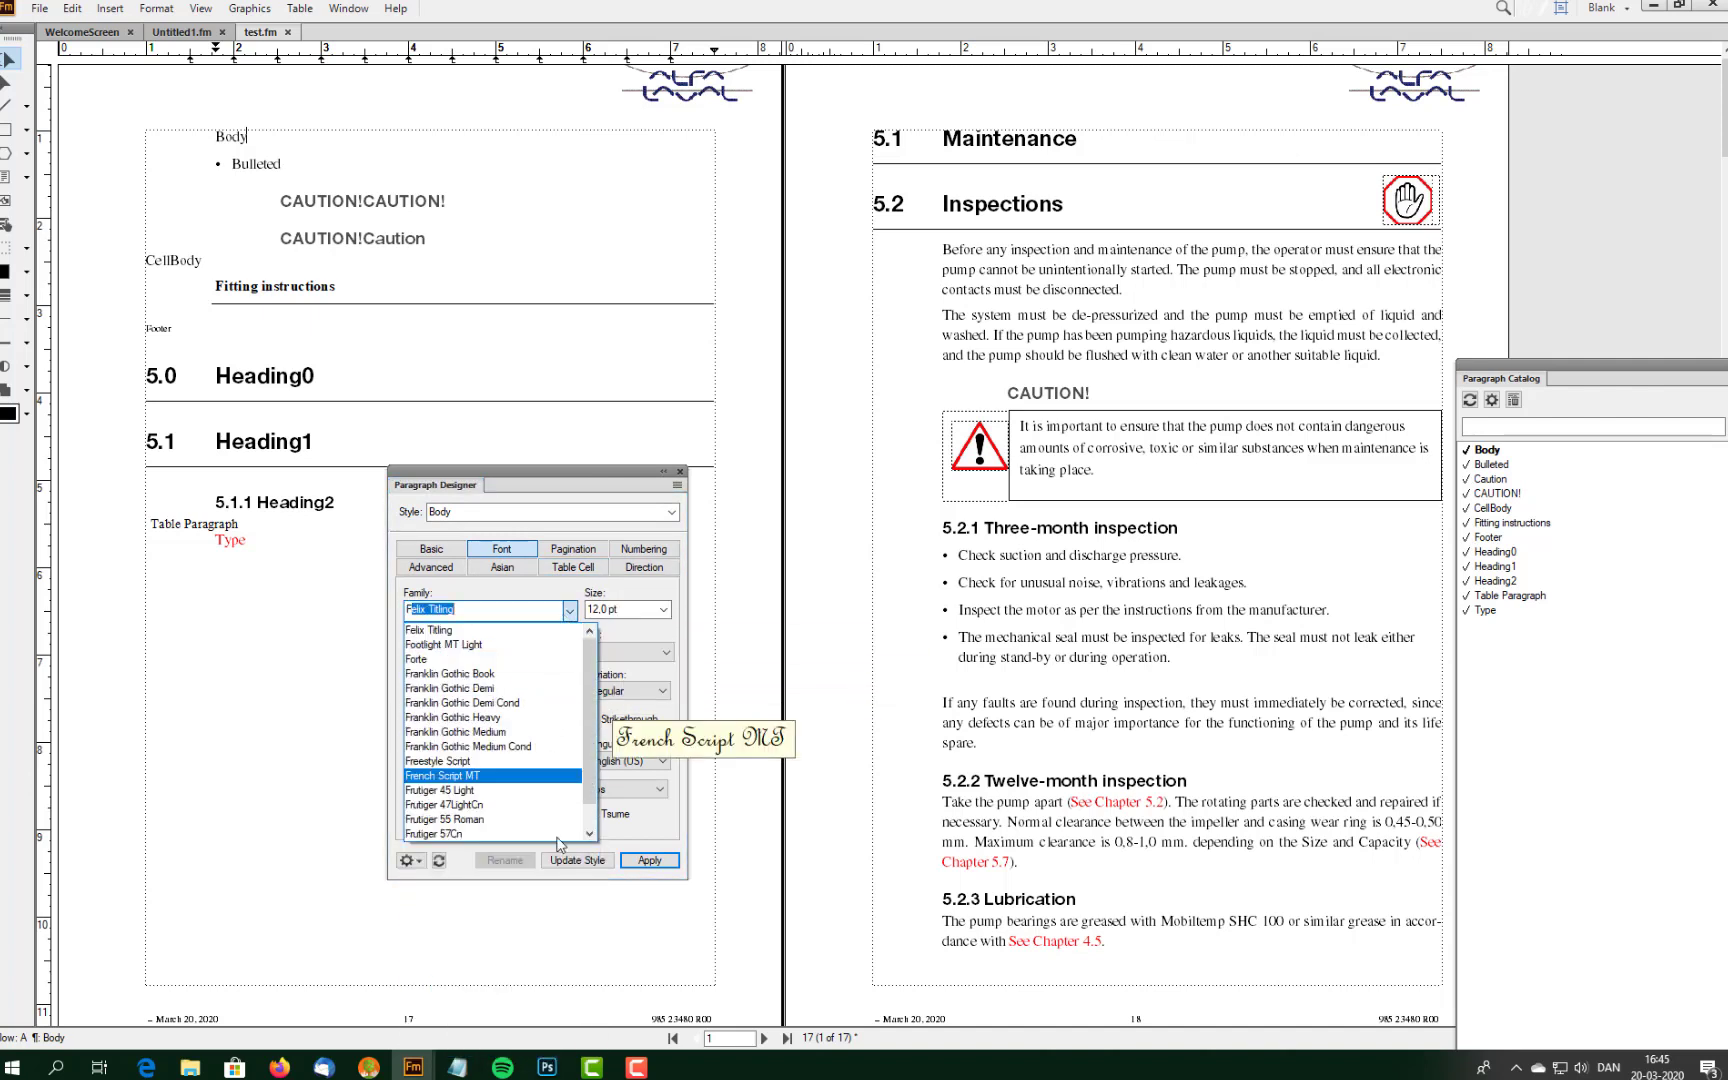
{"action": "left_click", "coordinate": [498, 790]}
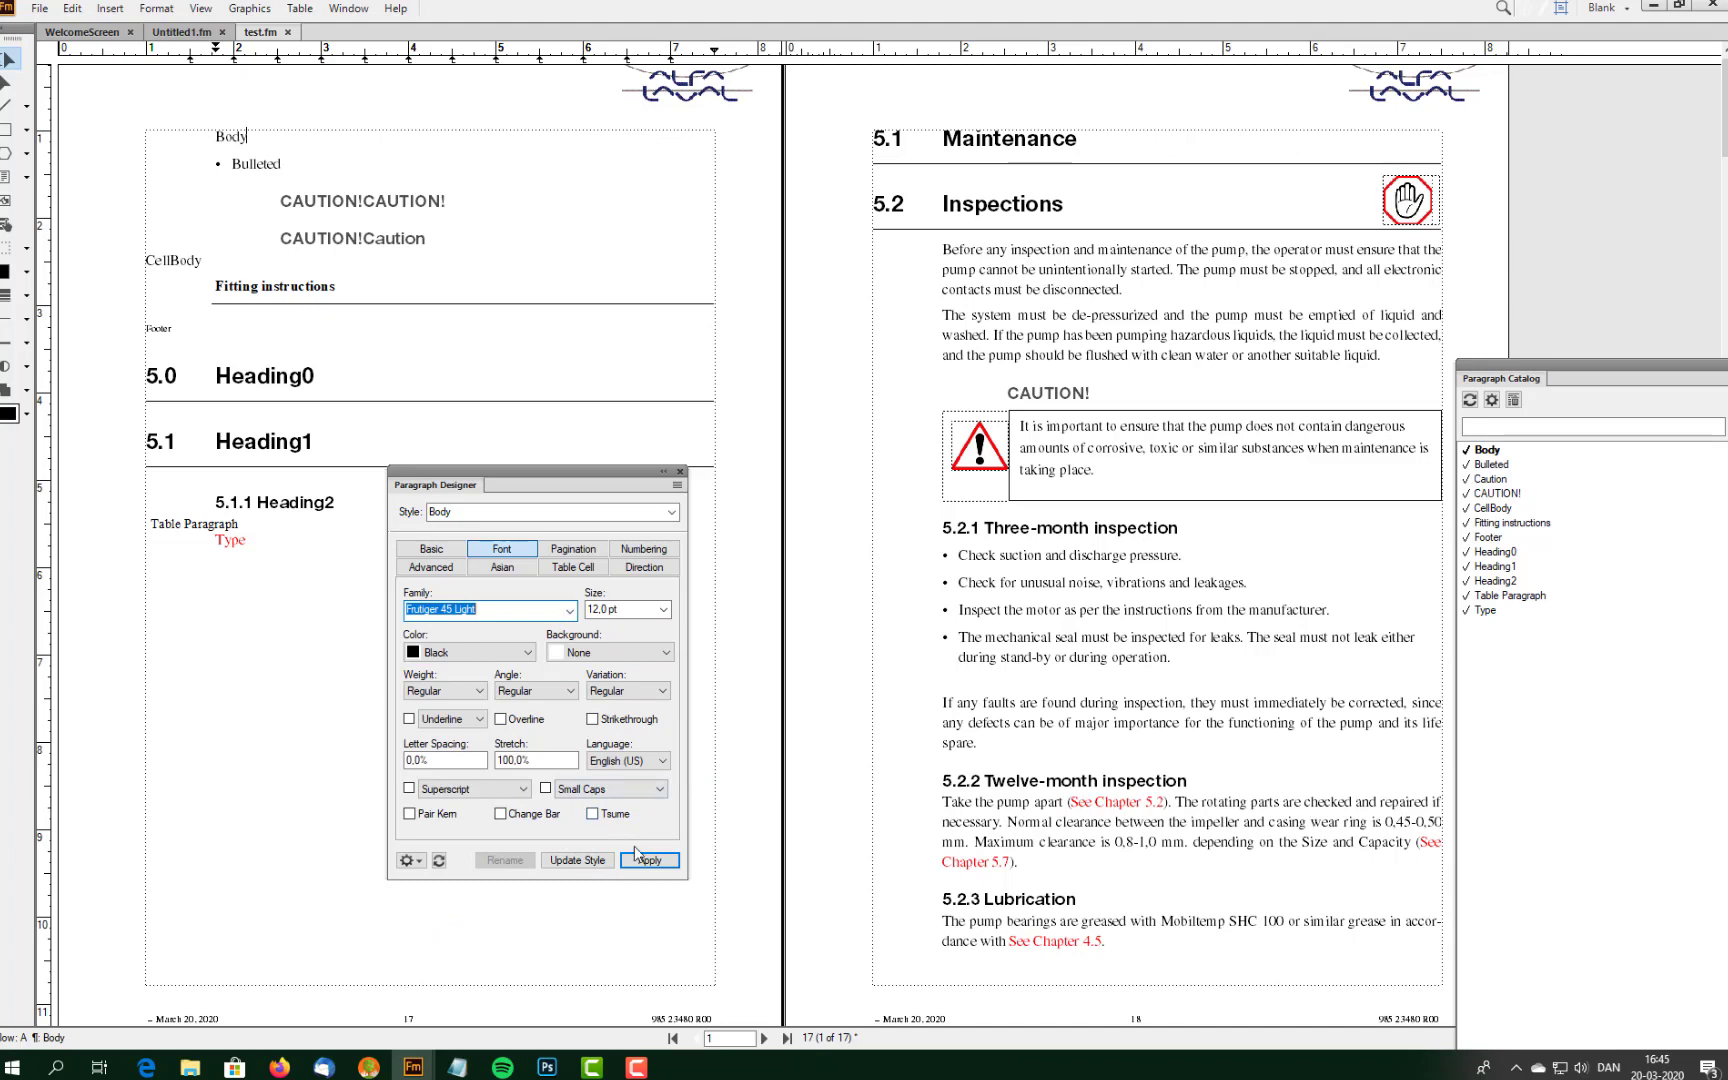
{"action": "left_click", "coordinate": [578, 860]}
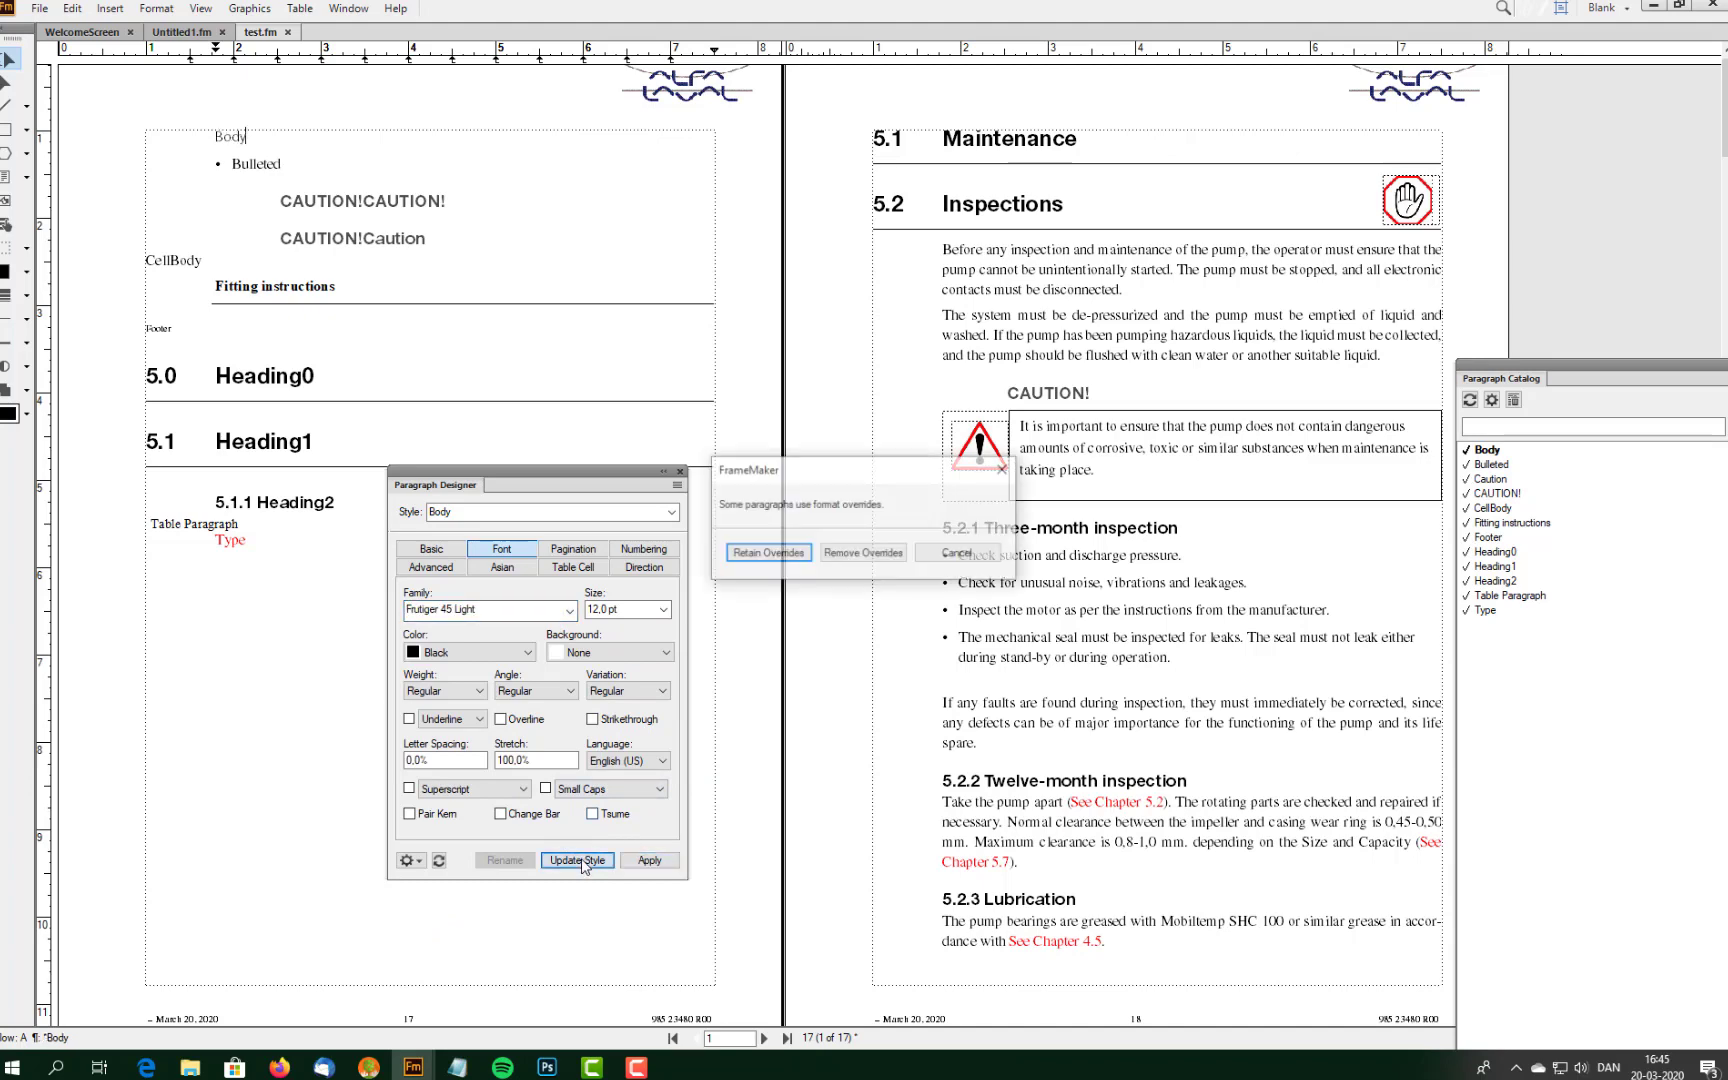
{"action": "left_click", "coordinate": [856, 555]}
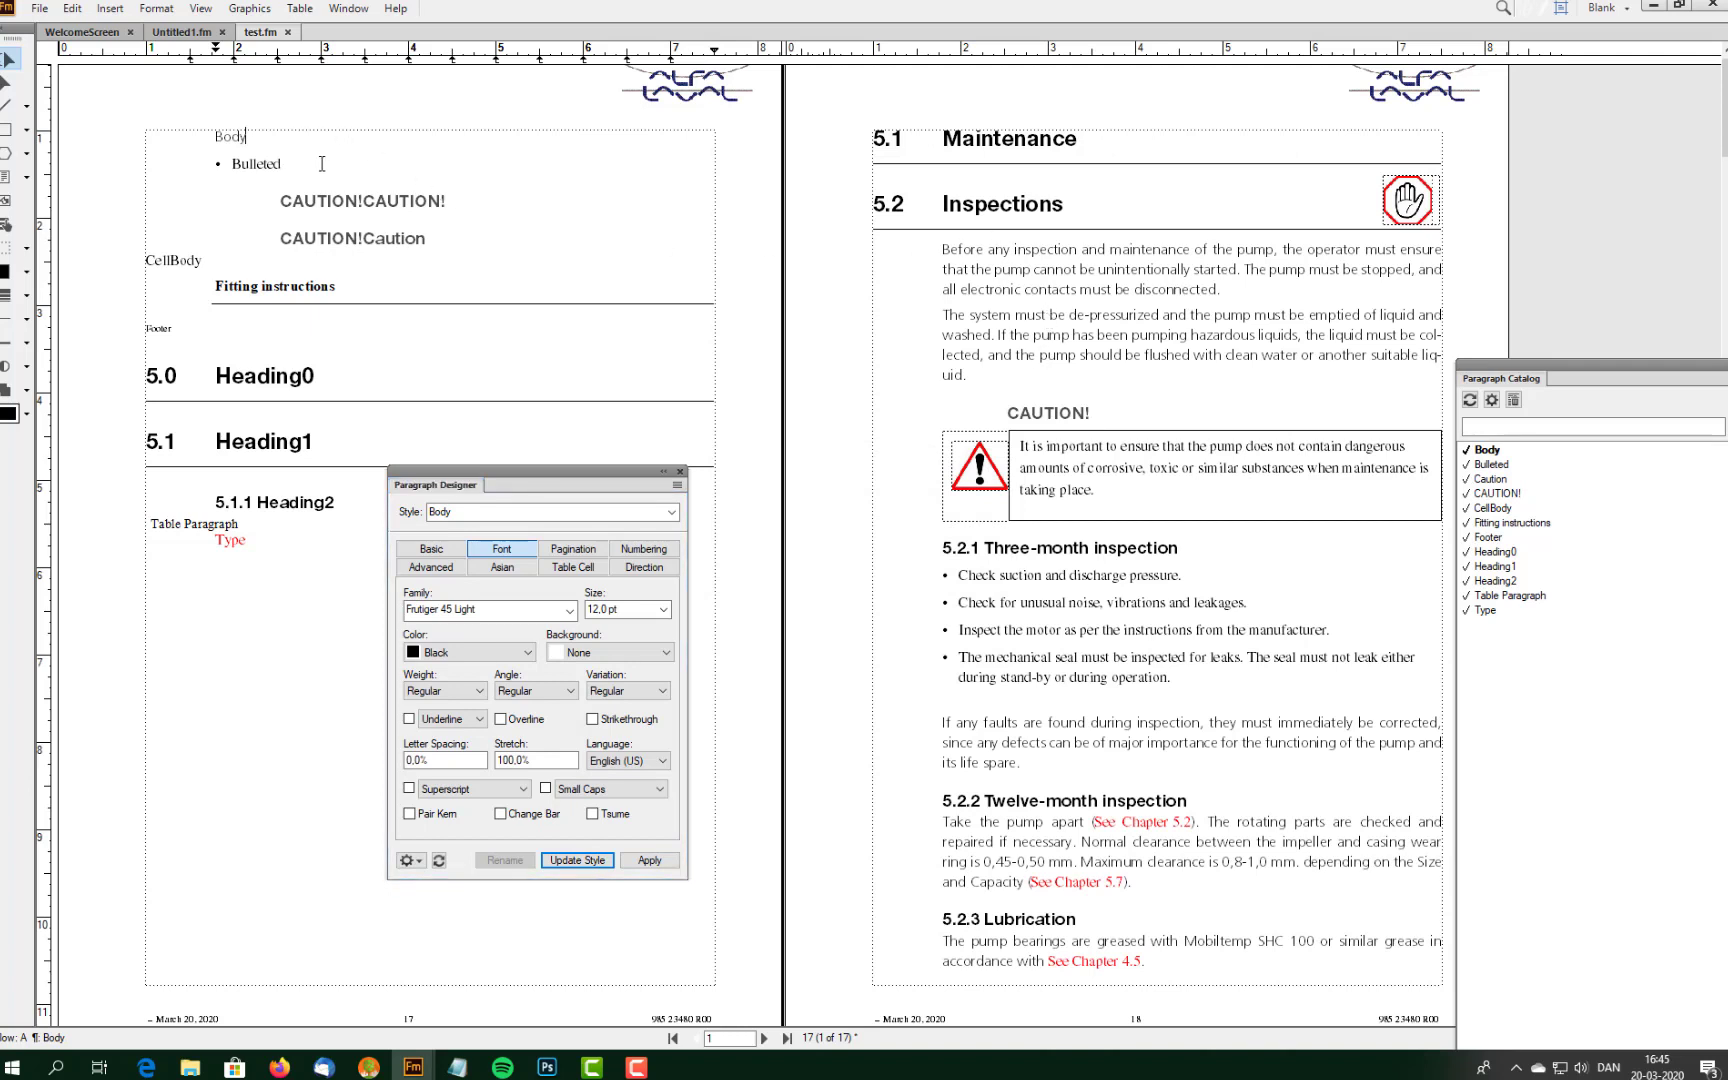
Go through the Bulleted, CAUTION! and following format samples to examine their font settings in the Paragraph Designer.
{"action": "left_click", "coordinate": [295, 163]}
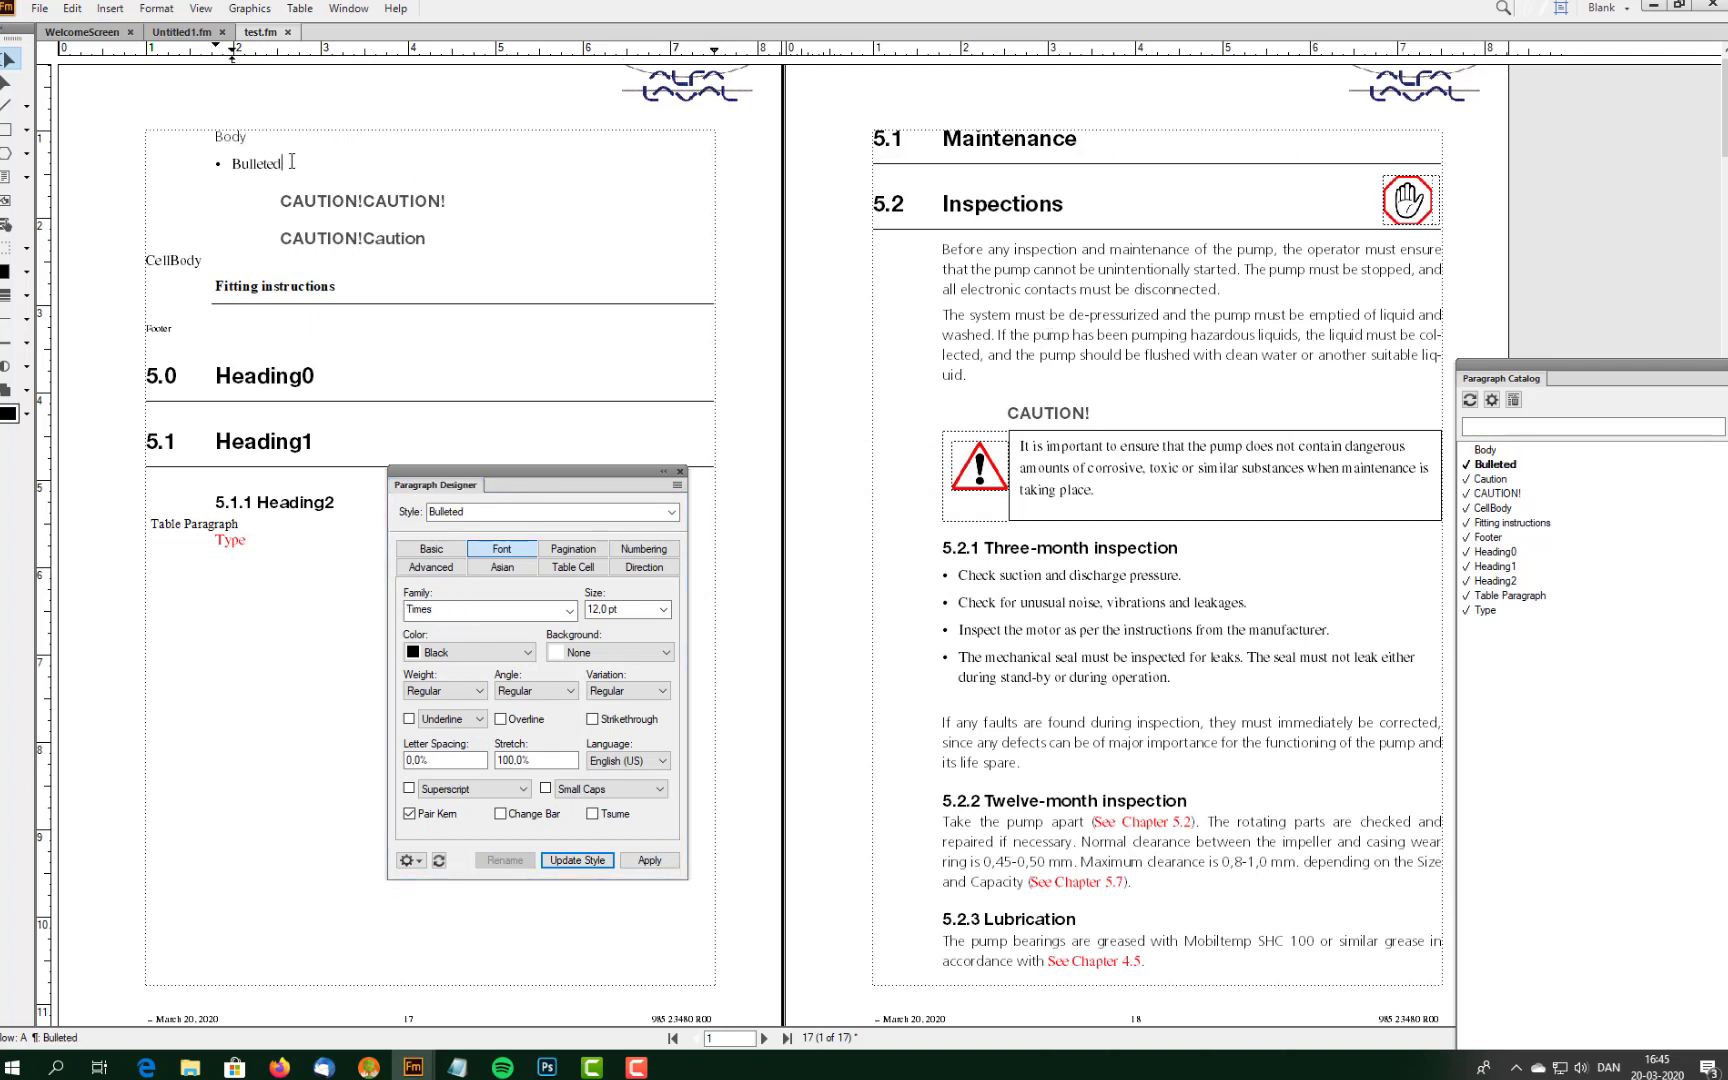
{"action": "left_click", "coordinate": [364, 199]}
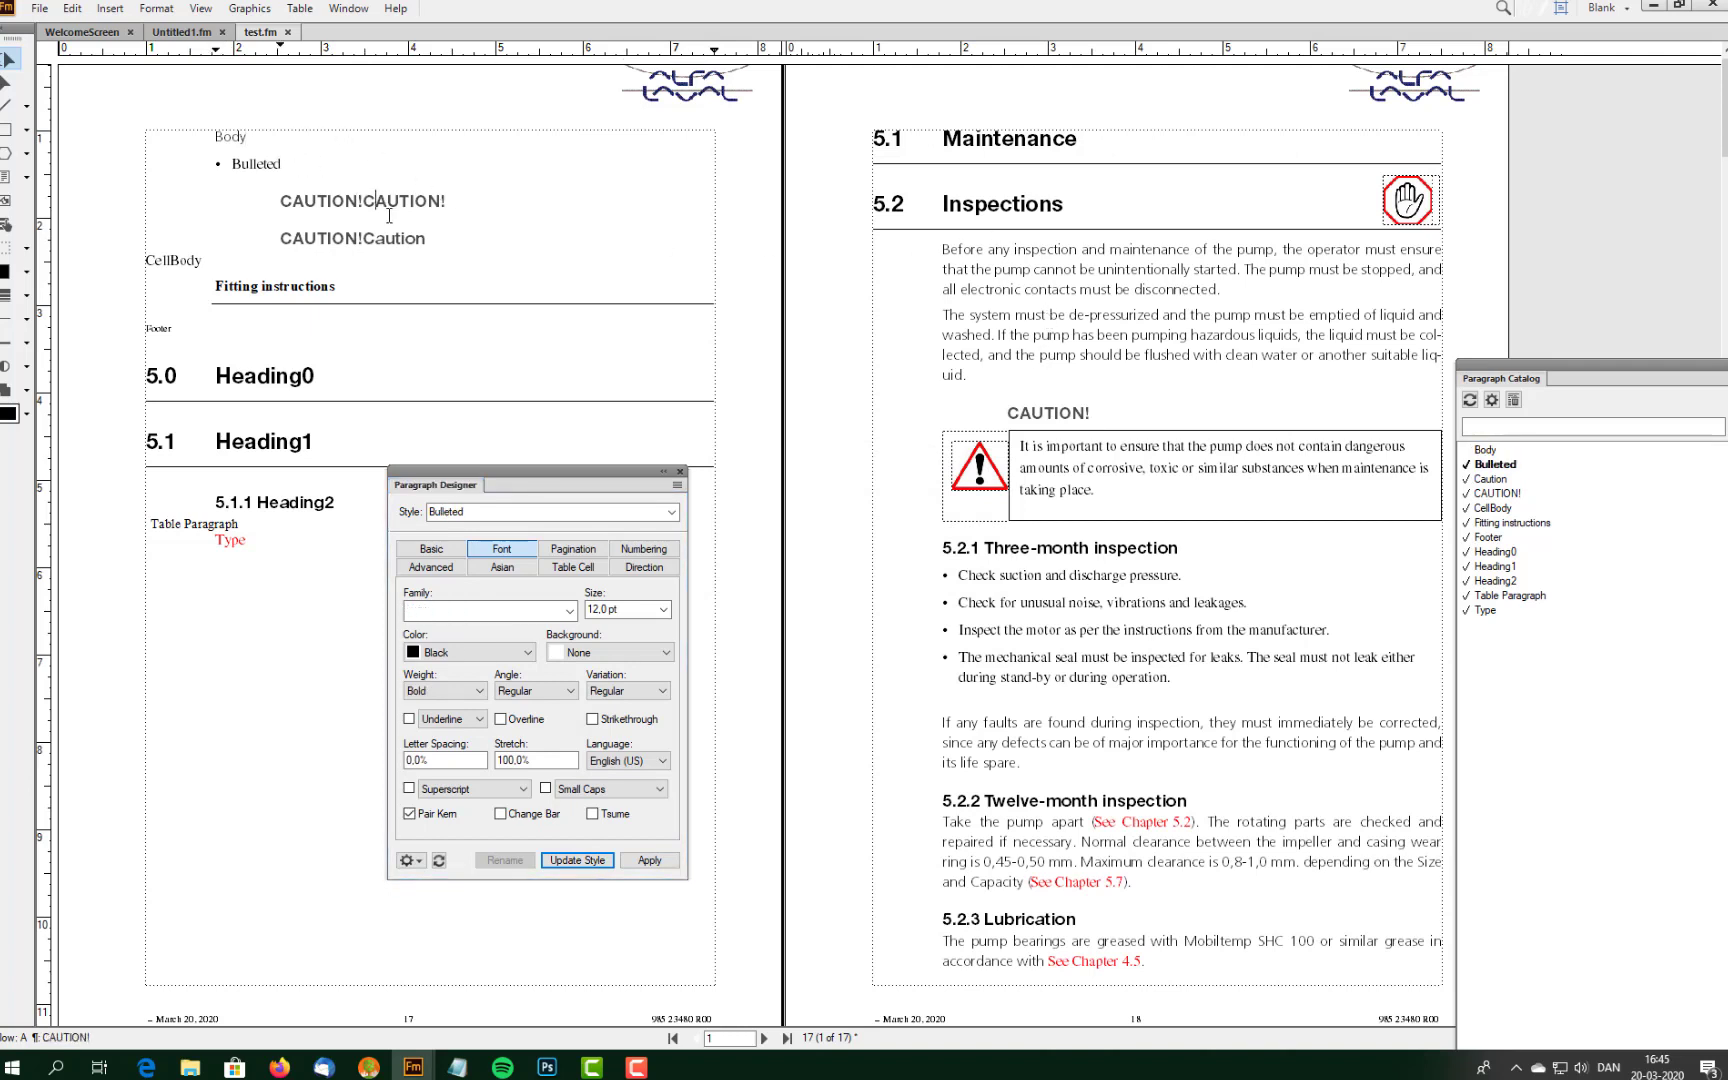
{"action": "left_click", "coordinate": [446, 248]}
{"action": "left_click", "coordinate": [430, 316]}
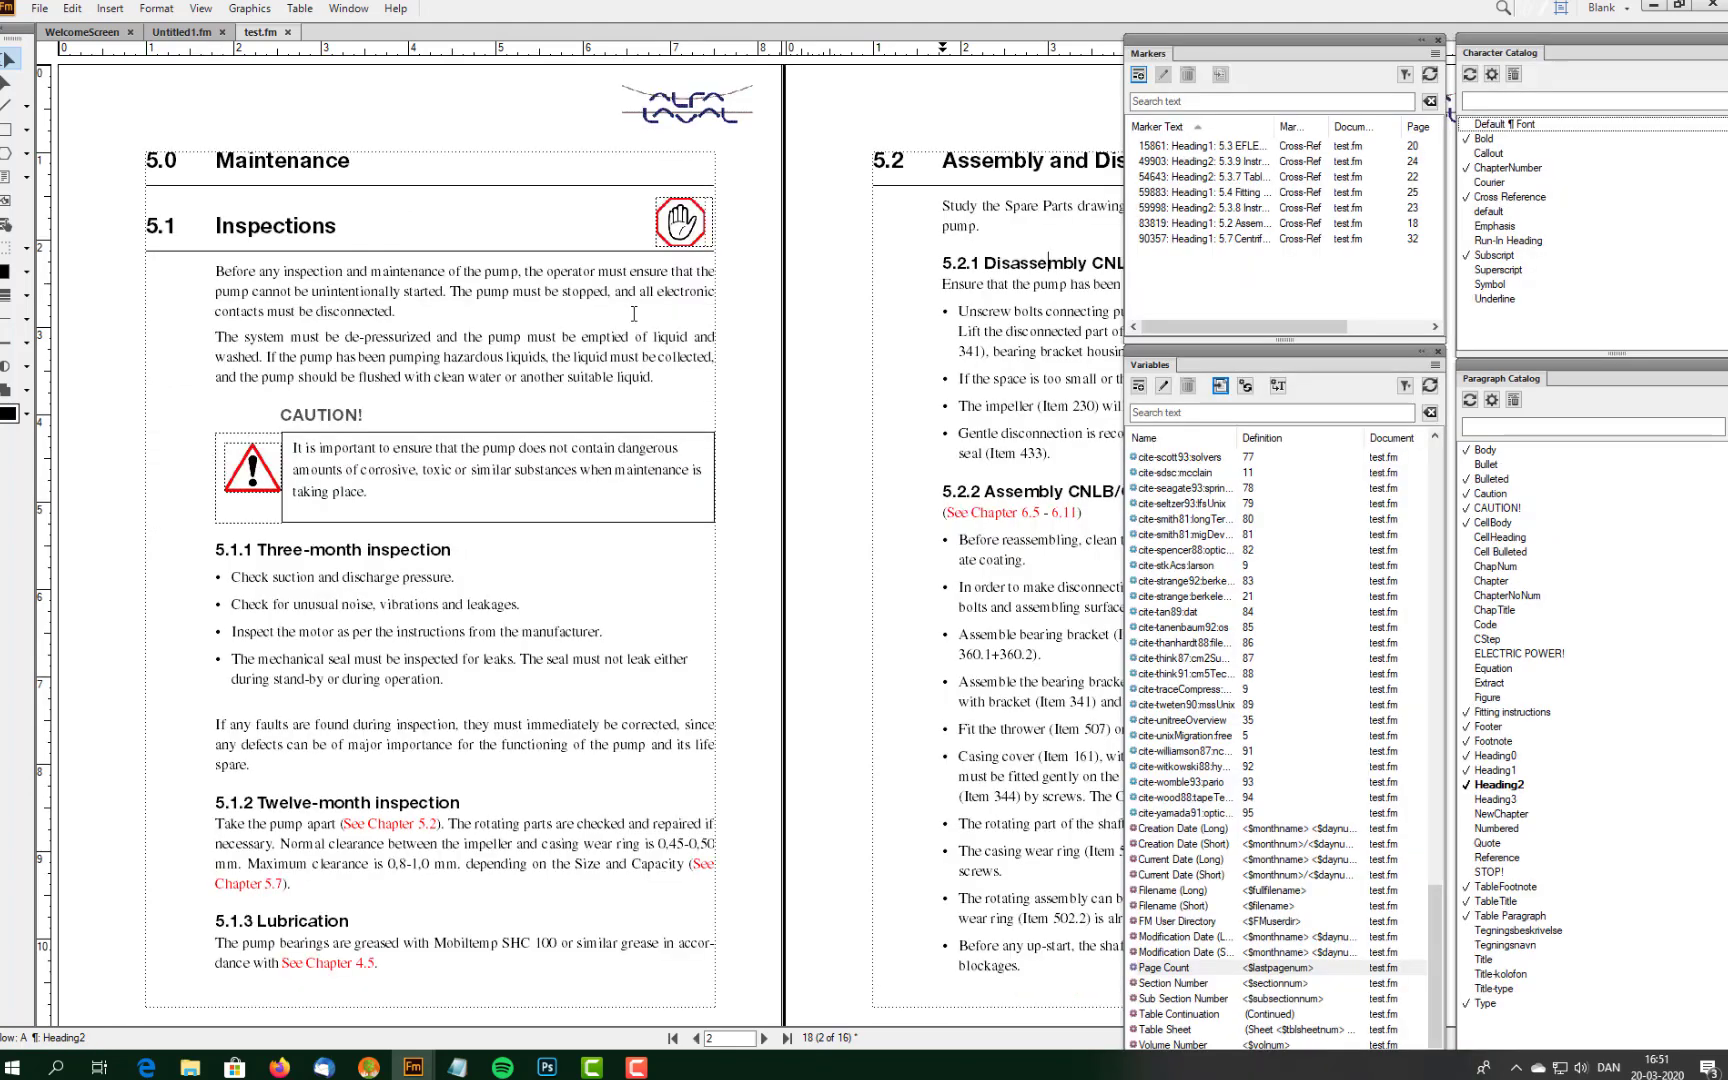
Delete the unused paragraph formats, character formats, cross-reference formats, marker types and variable formats from test.fm with Delete Formats.
{"action": "left_click", "coordinate": [633, 313]}
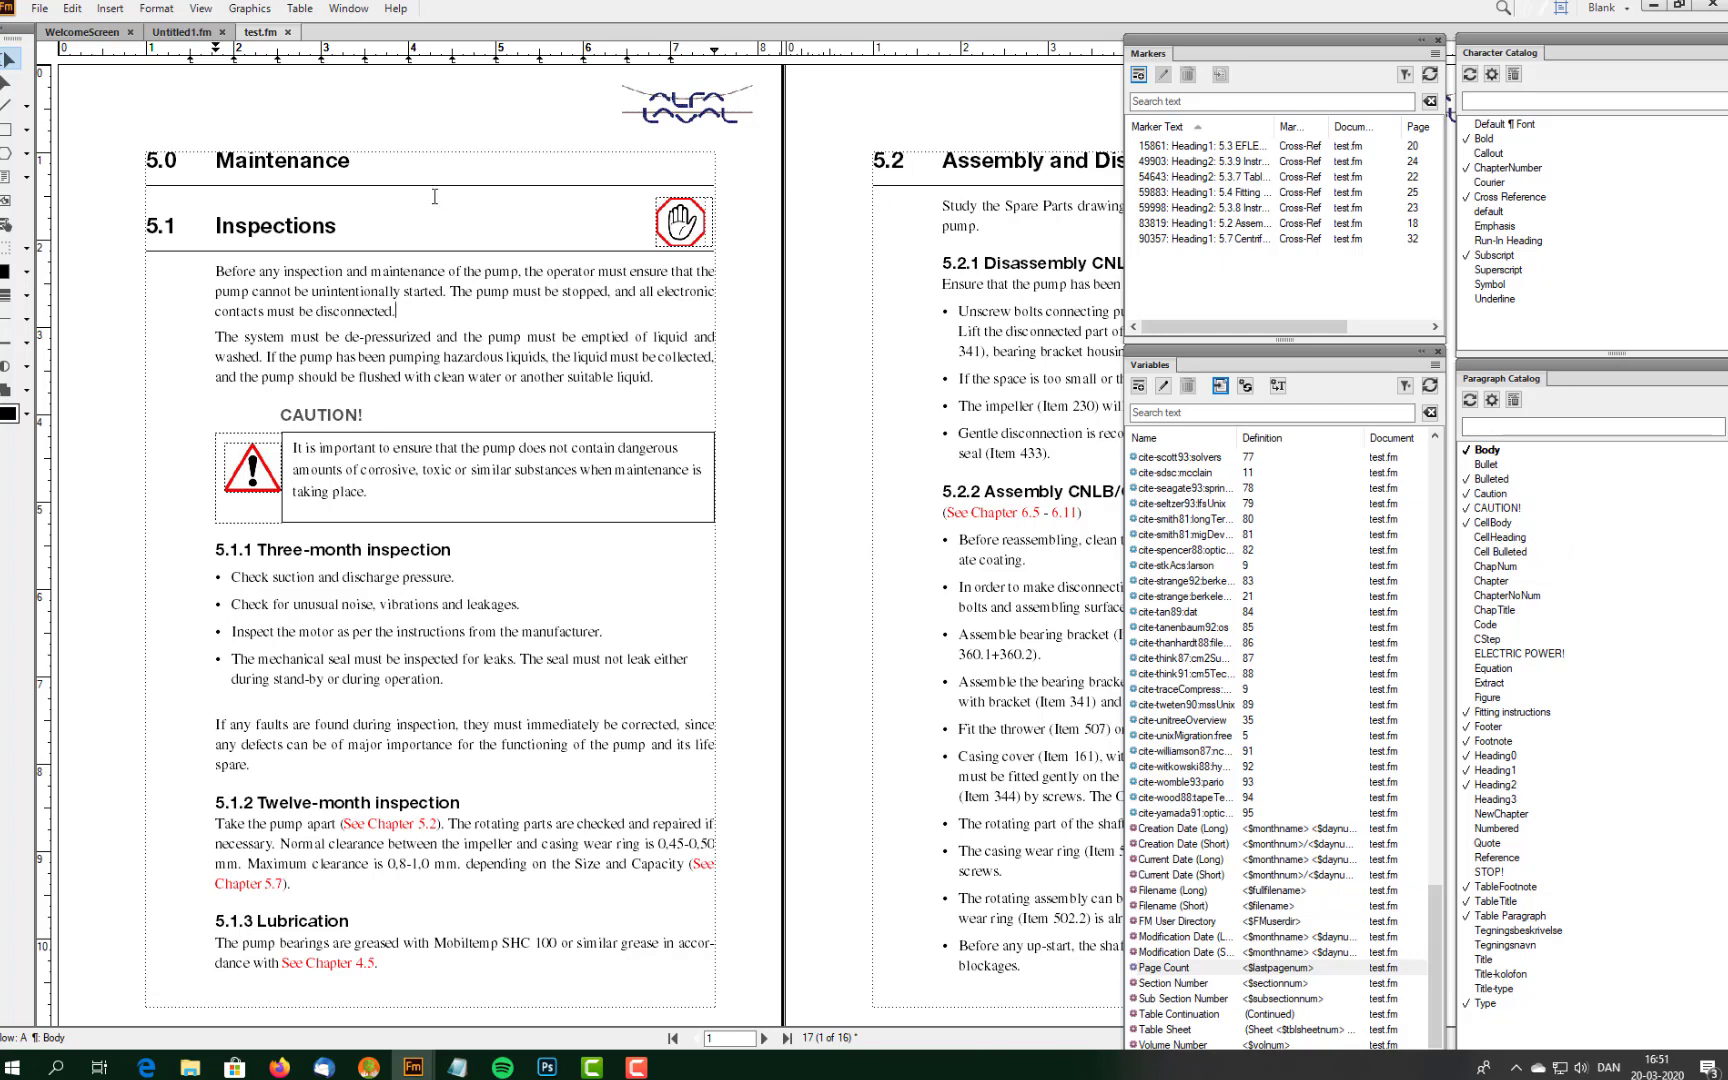
{"action": "left_click", "coordinate": [158, 9]}
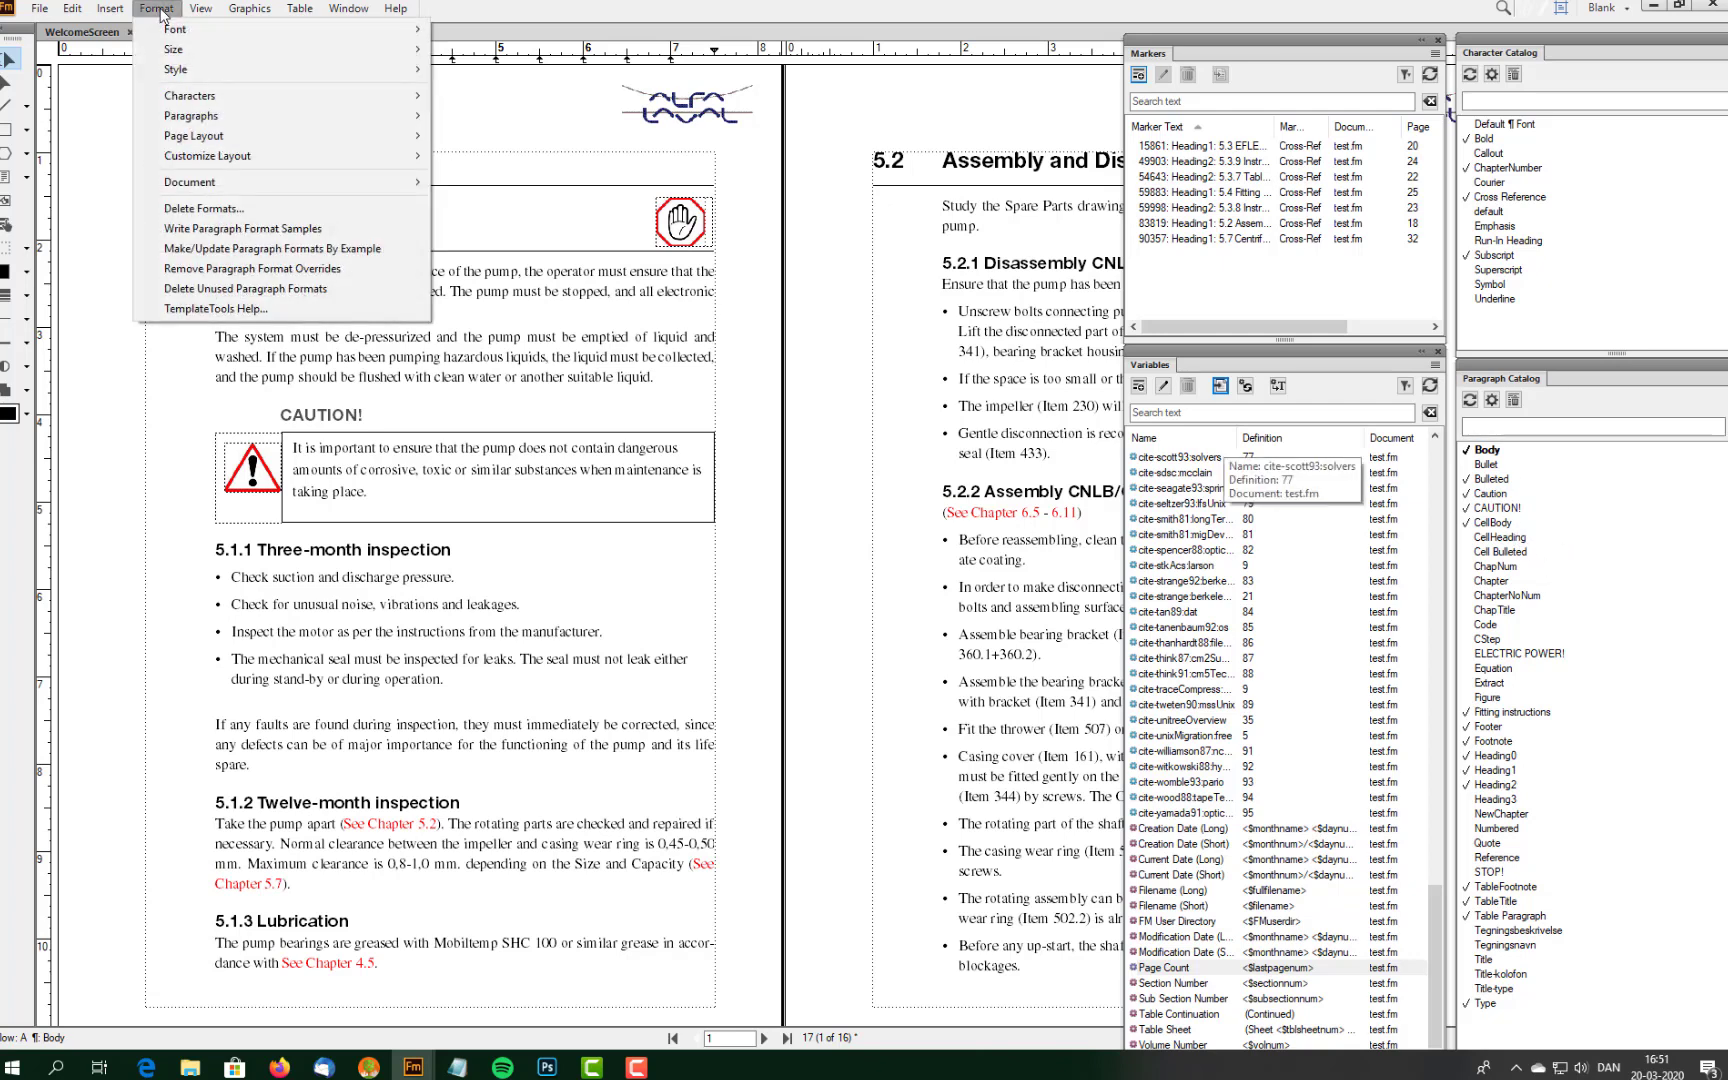
{"action": "left_click", "coordinate": [205, 208]}
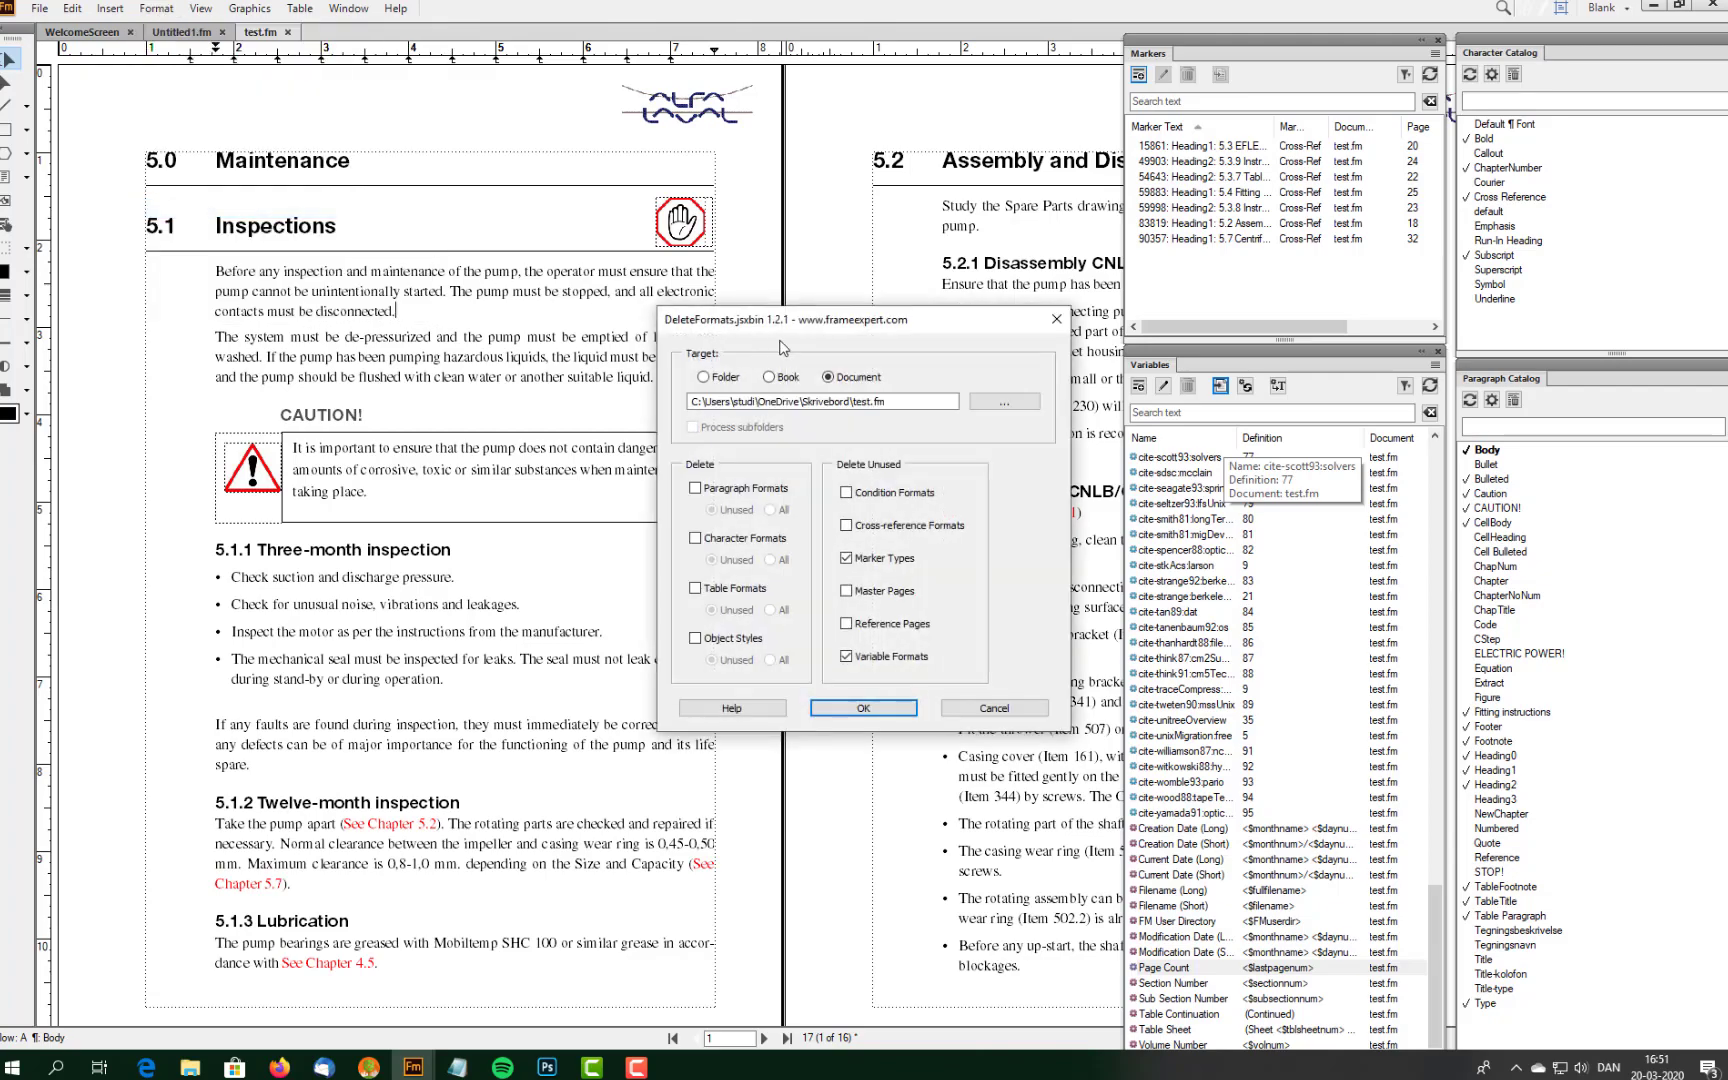
{"action": "left_click_drag", "start_coordinate": [819, 322], "coordinate": [800, 188]}
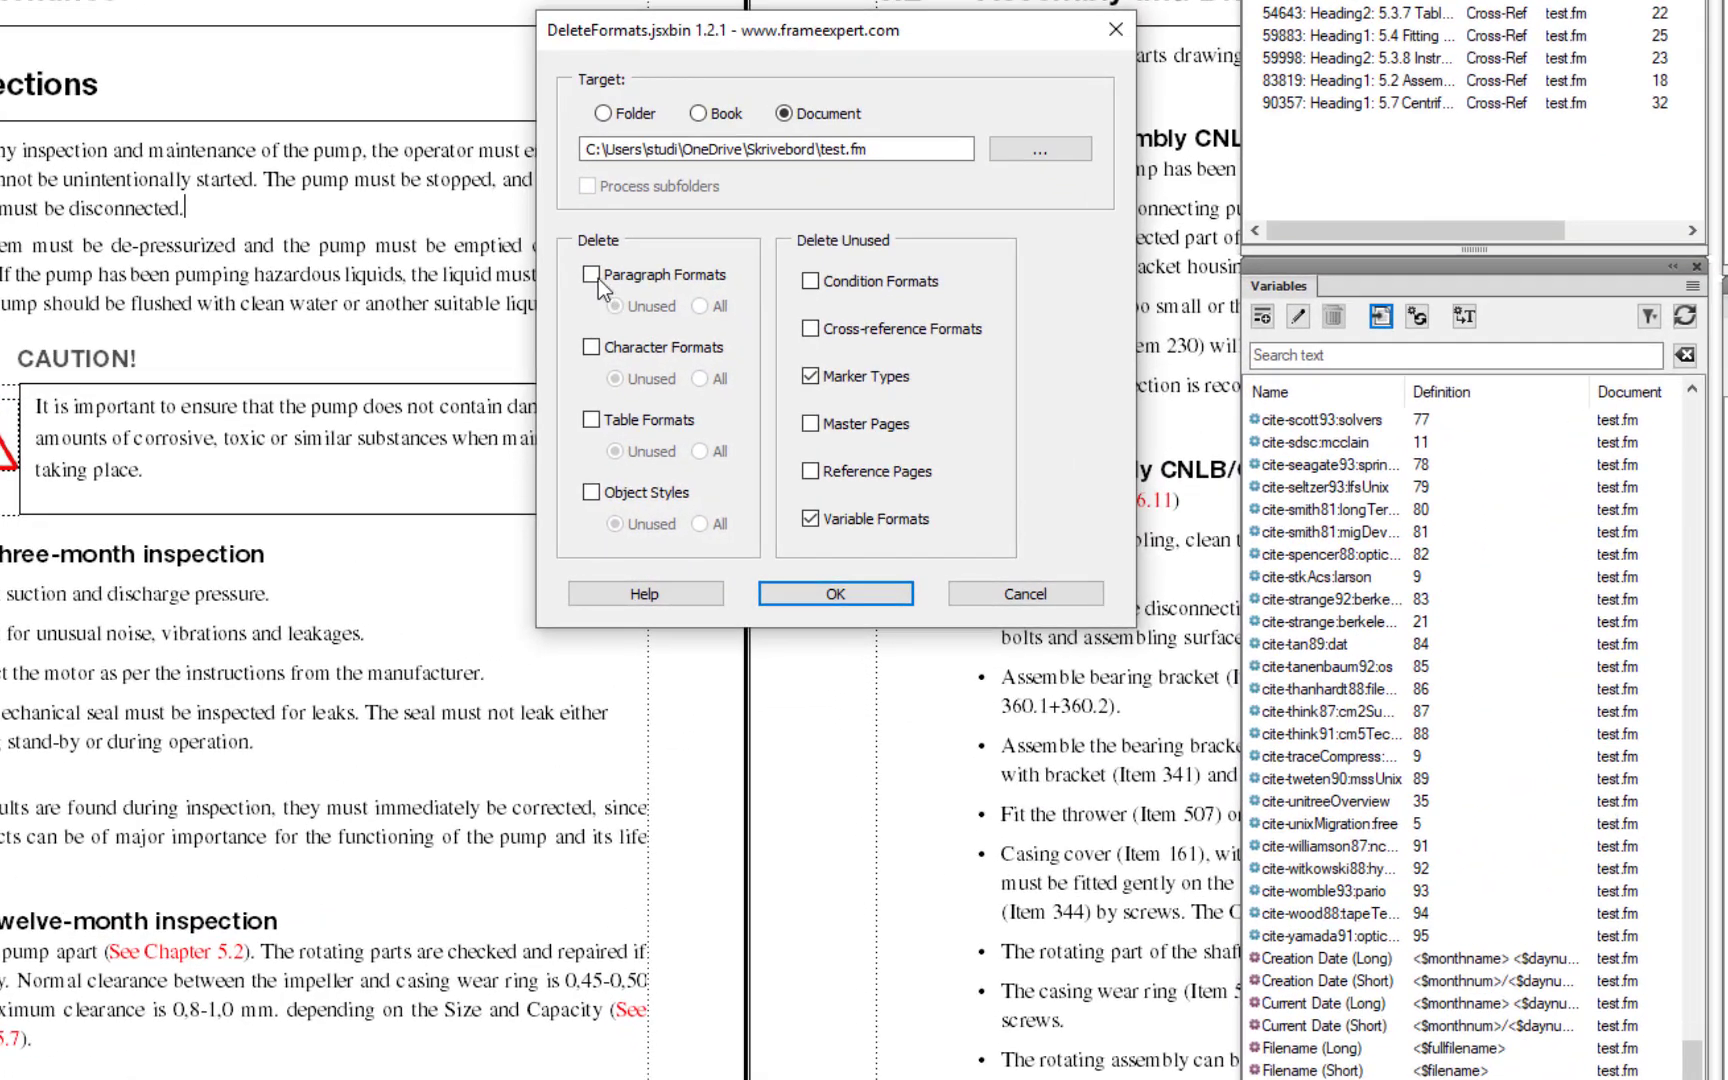
{"action": "left_click", "coordinate": [644, 301]}
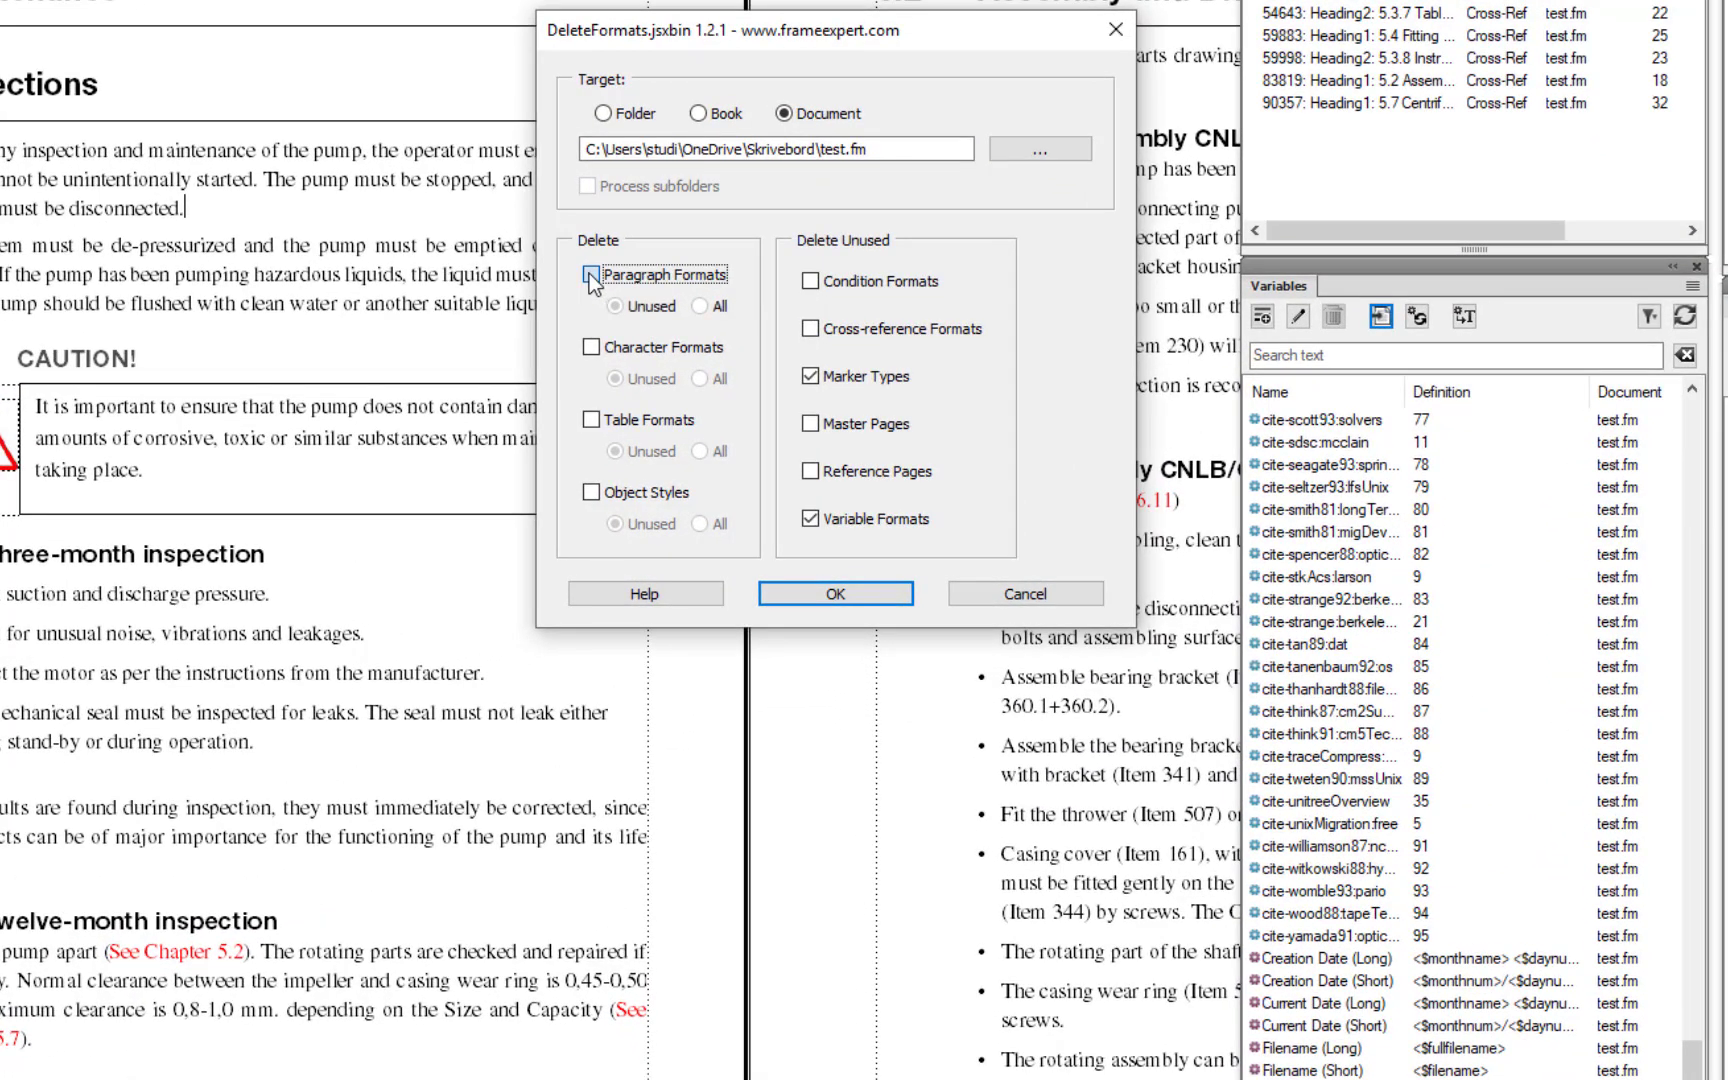
{"action": "left_click", "coordinate": [610, 350]}
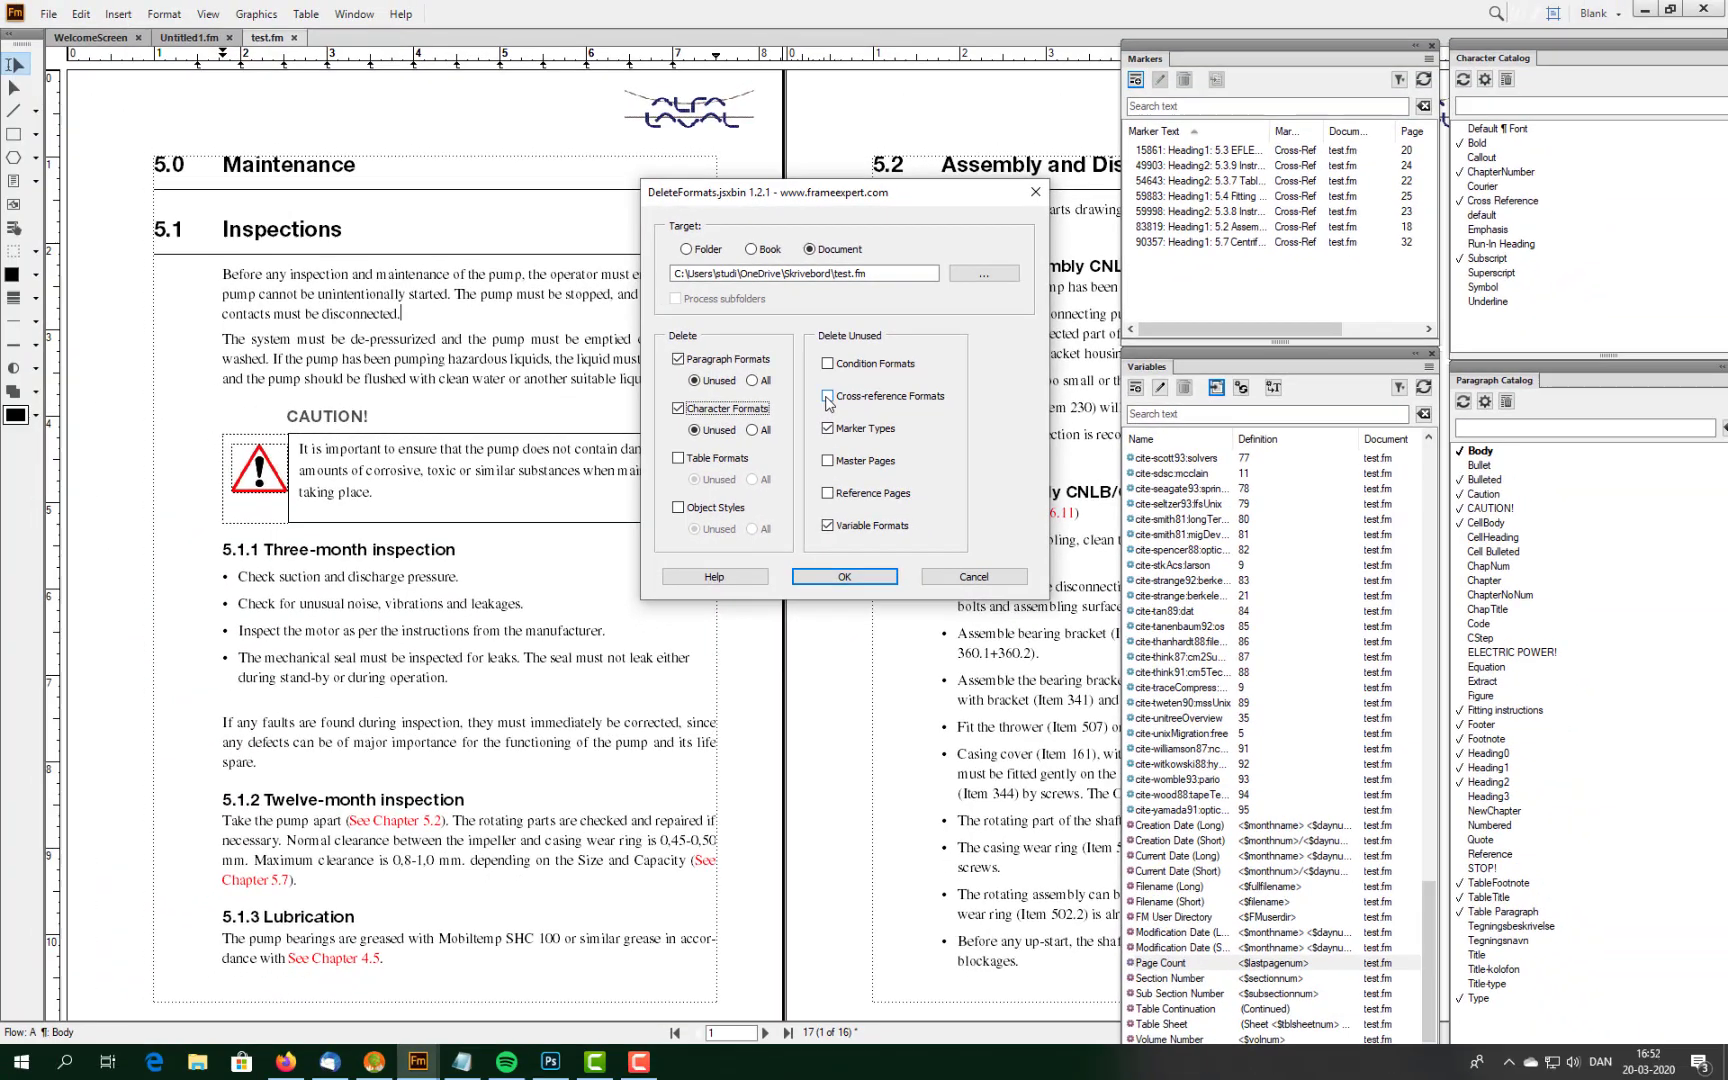
{"action": "left_click", "coordinate": [821, 375]}
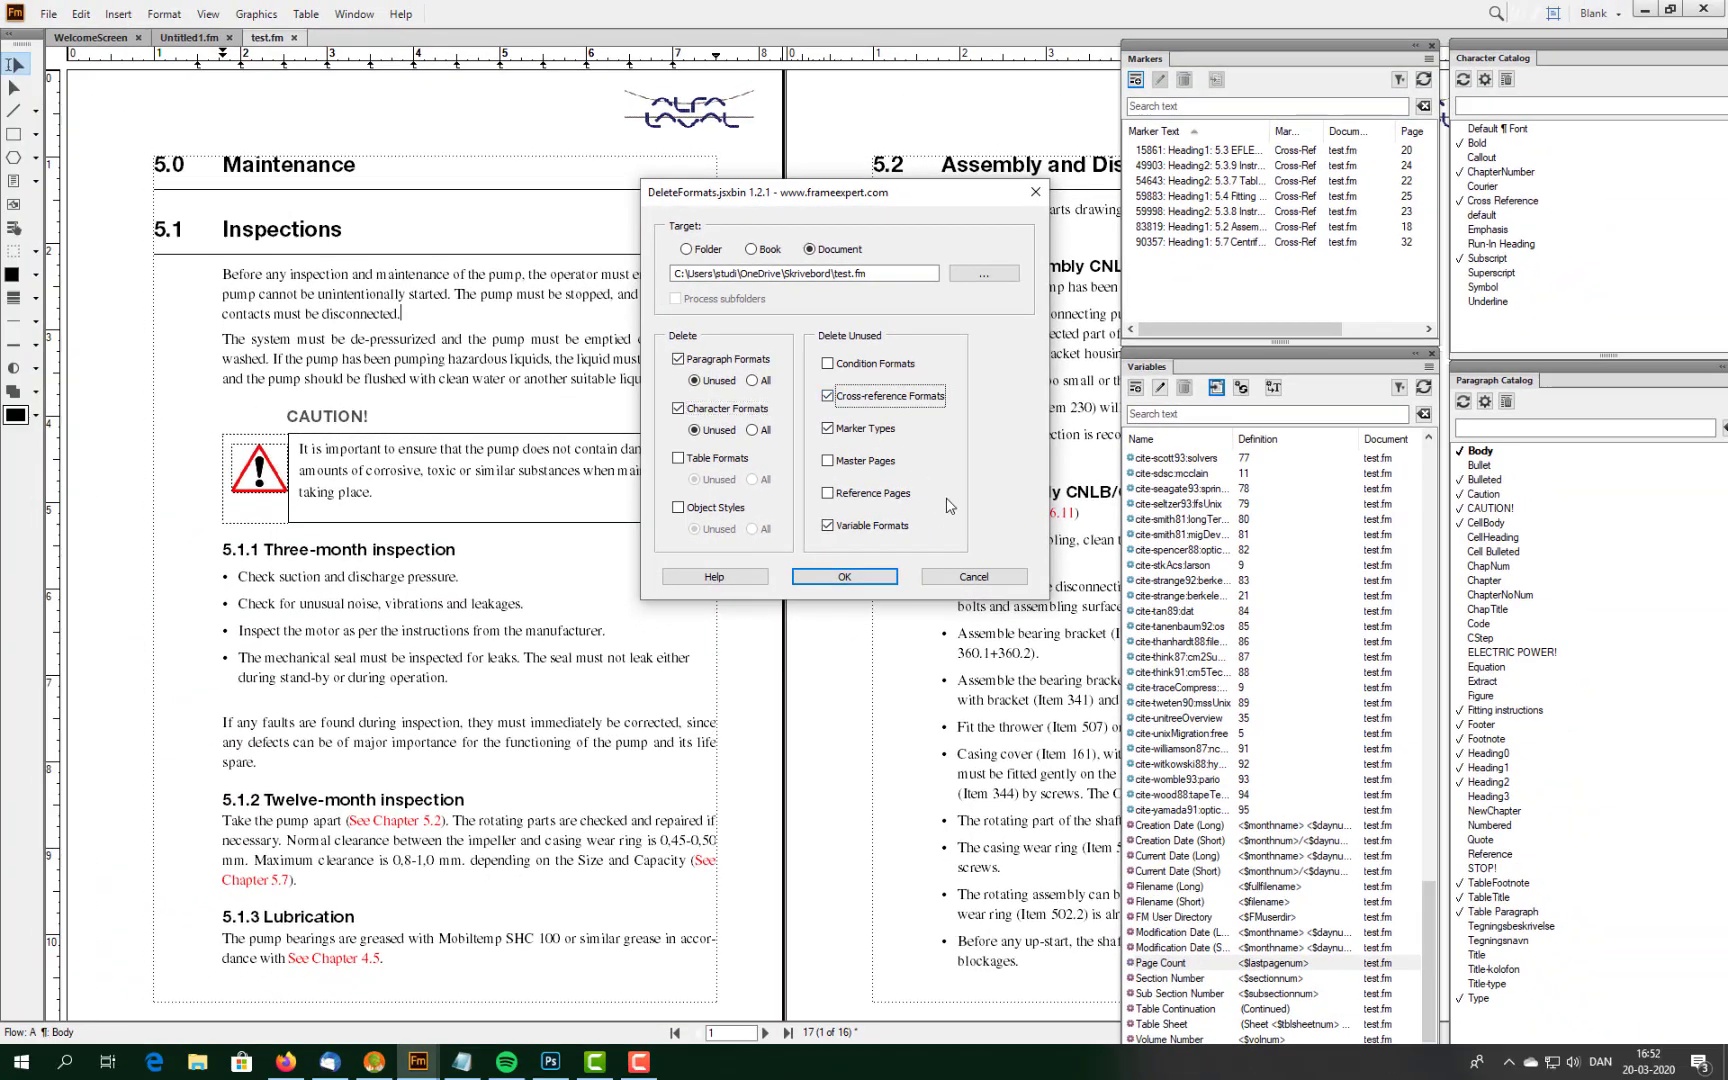
{"action": "left_click", "coordinate": [857, 584]}
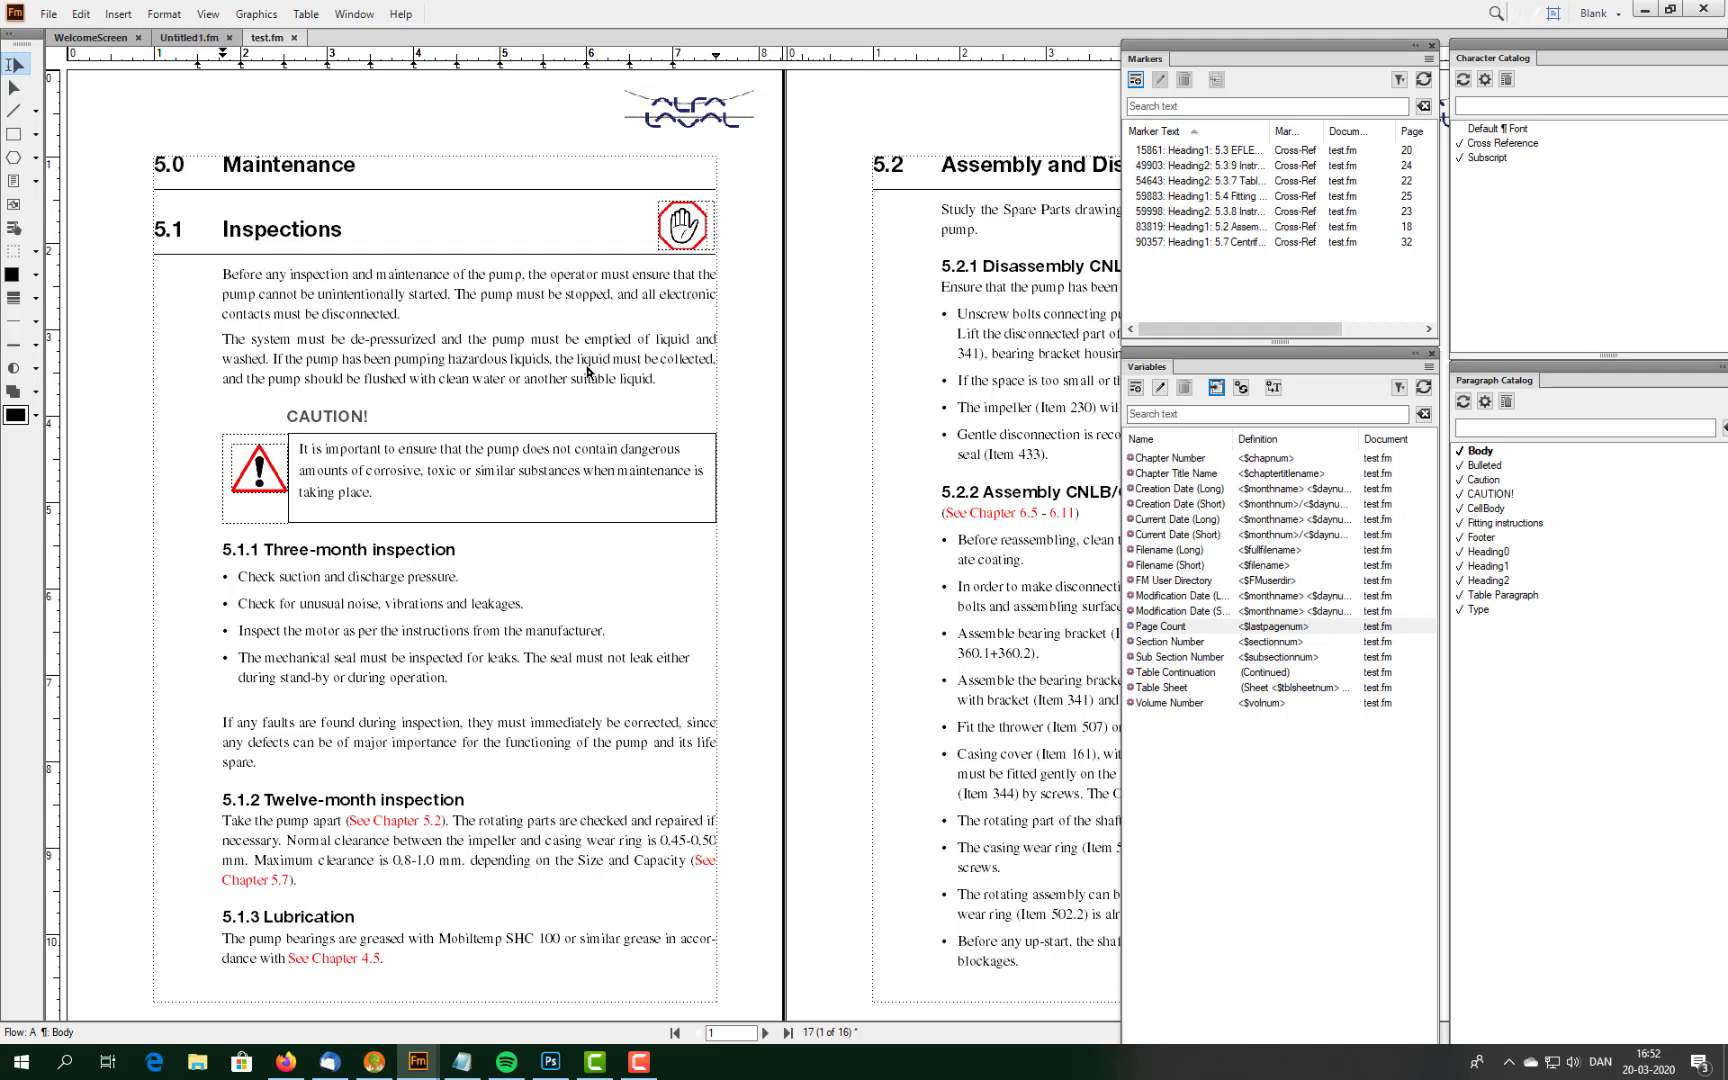
Display the master pages of test.fm and open Delete Formats for the document.
{"action": "left_click", "coordinate": [208, 14]}
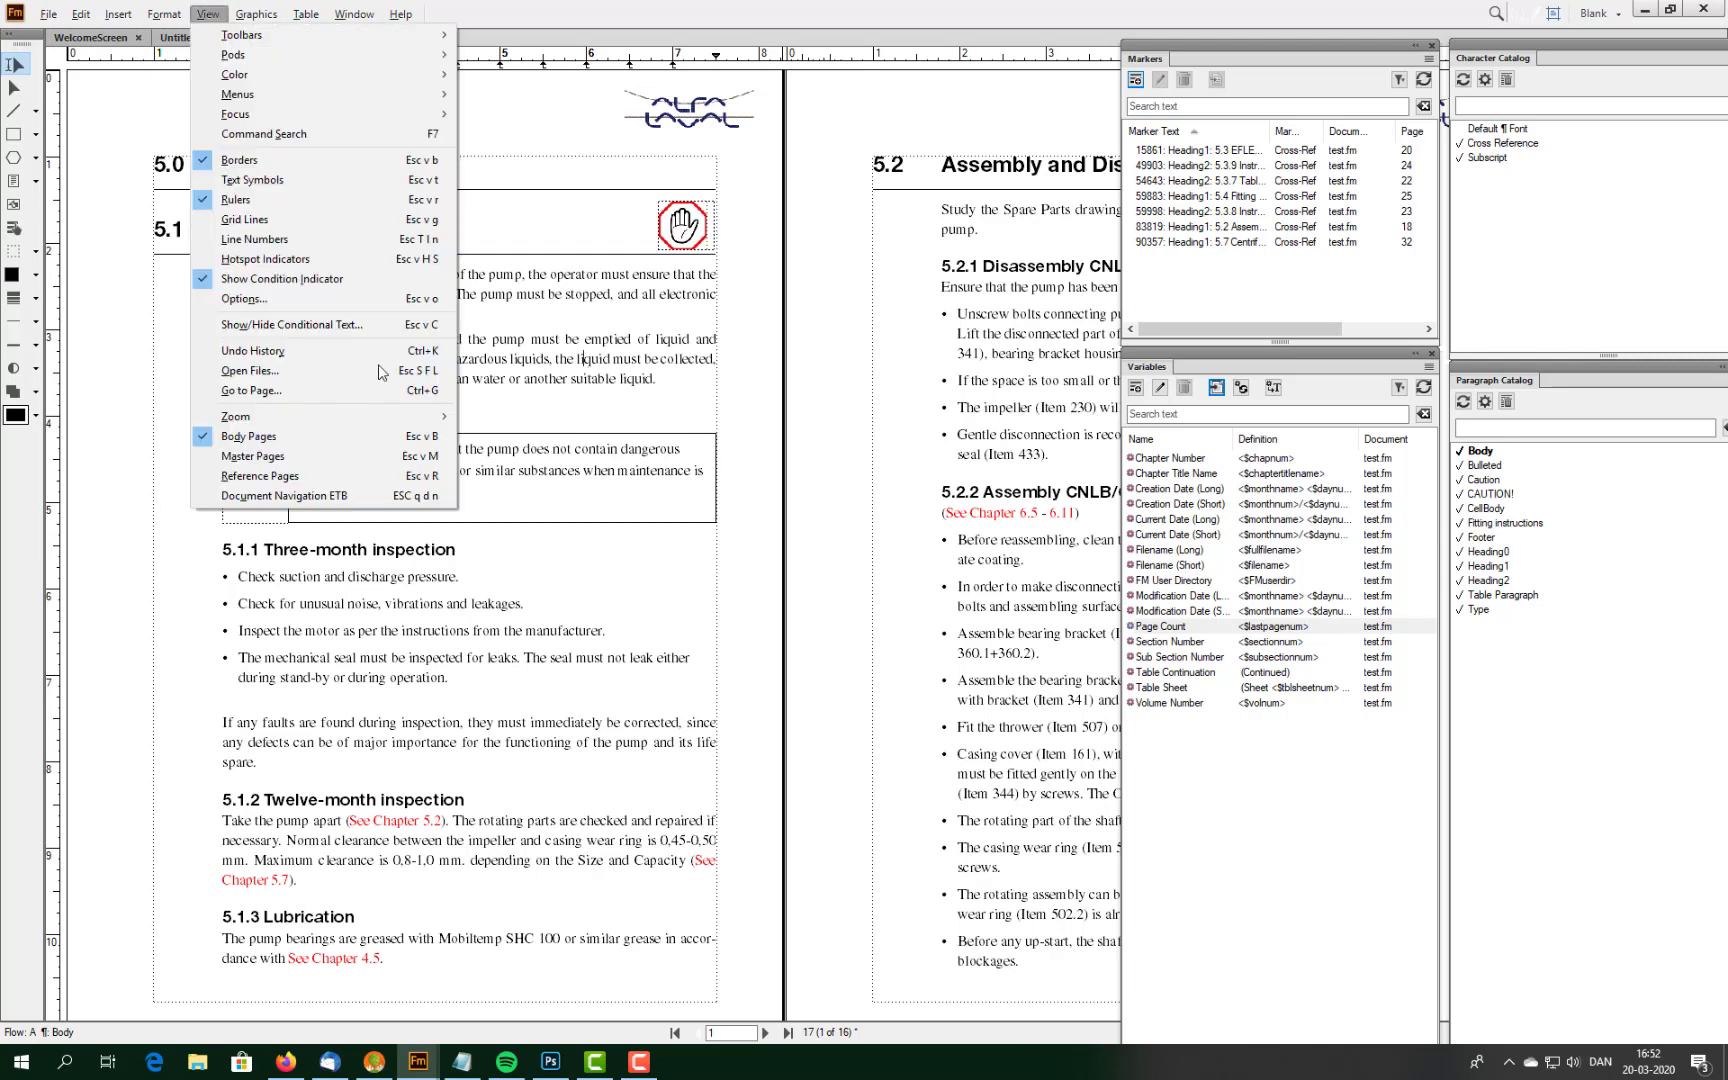
{"action": "left_click", "coordinate": [348, 459]}
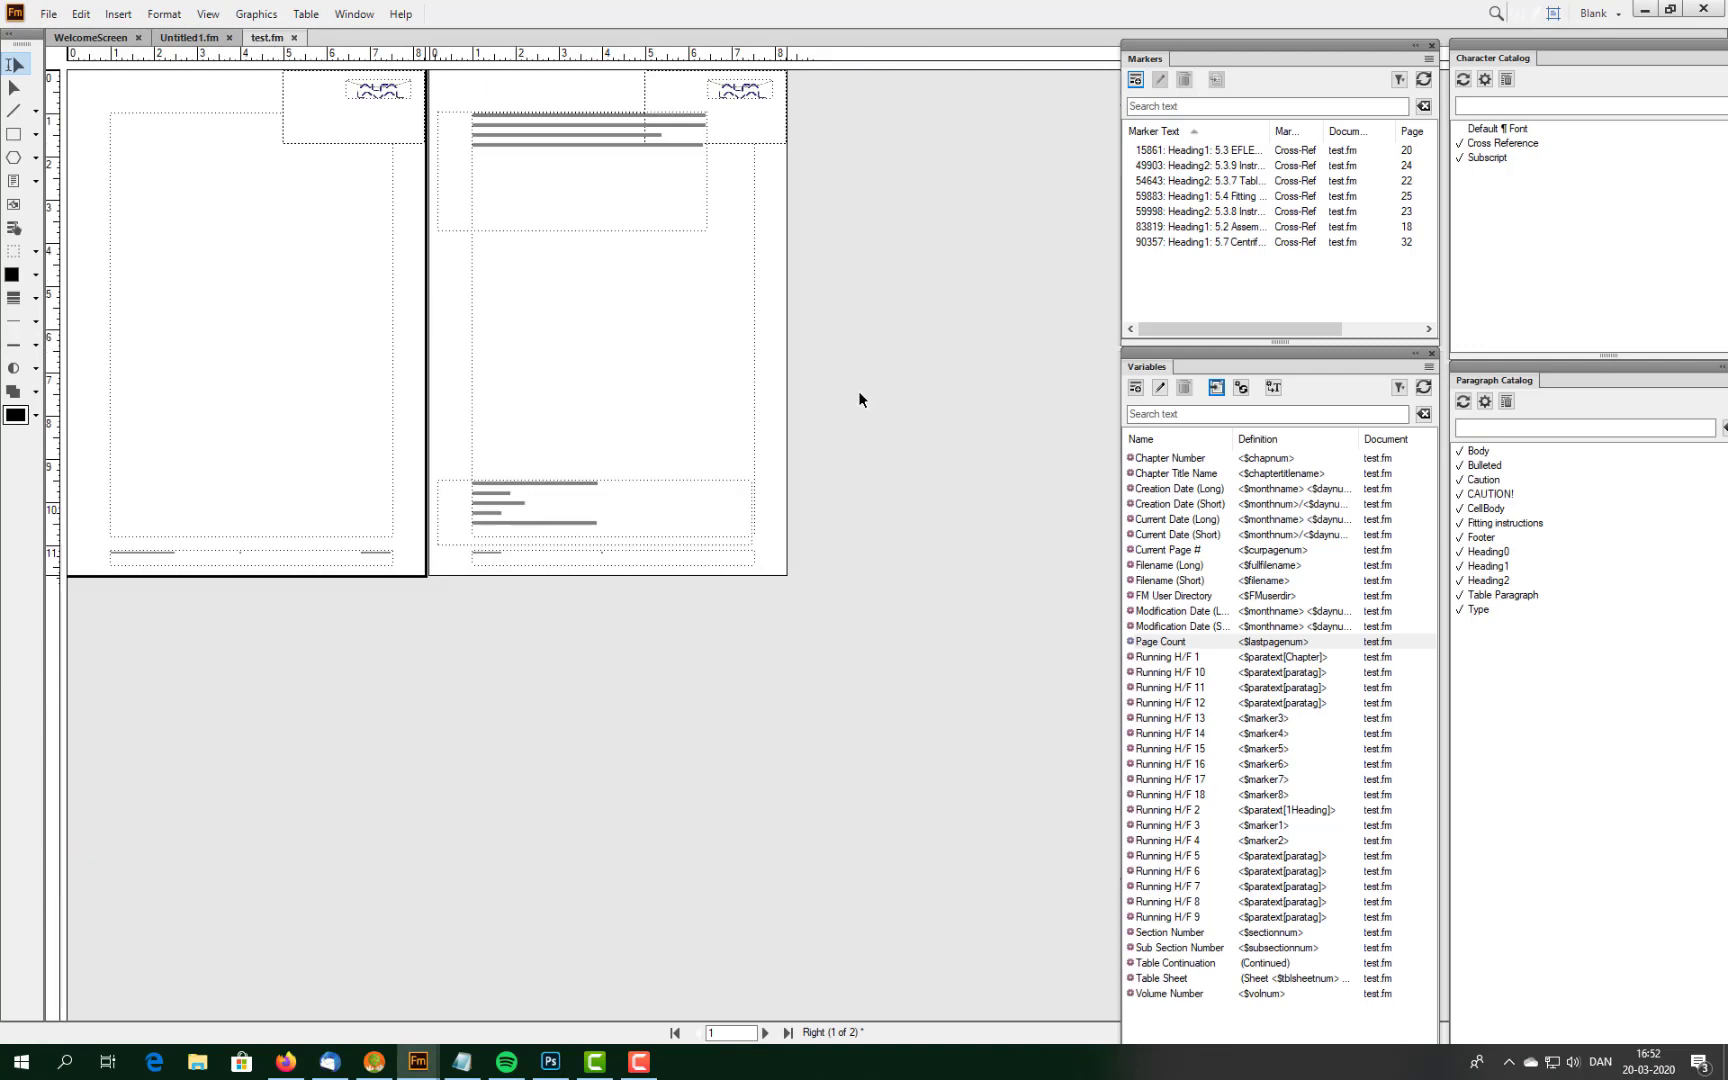
{"action": "left_click", "coordinate": [164, 14]}
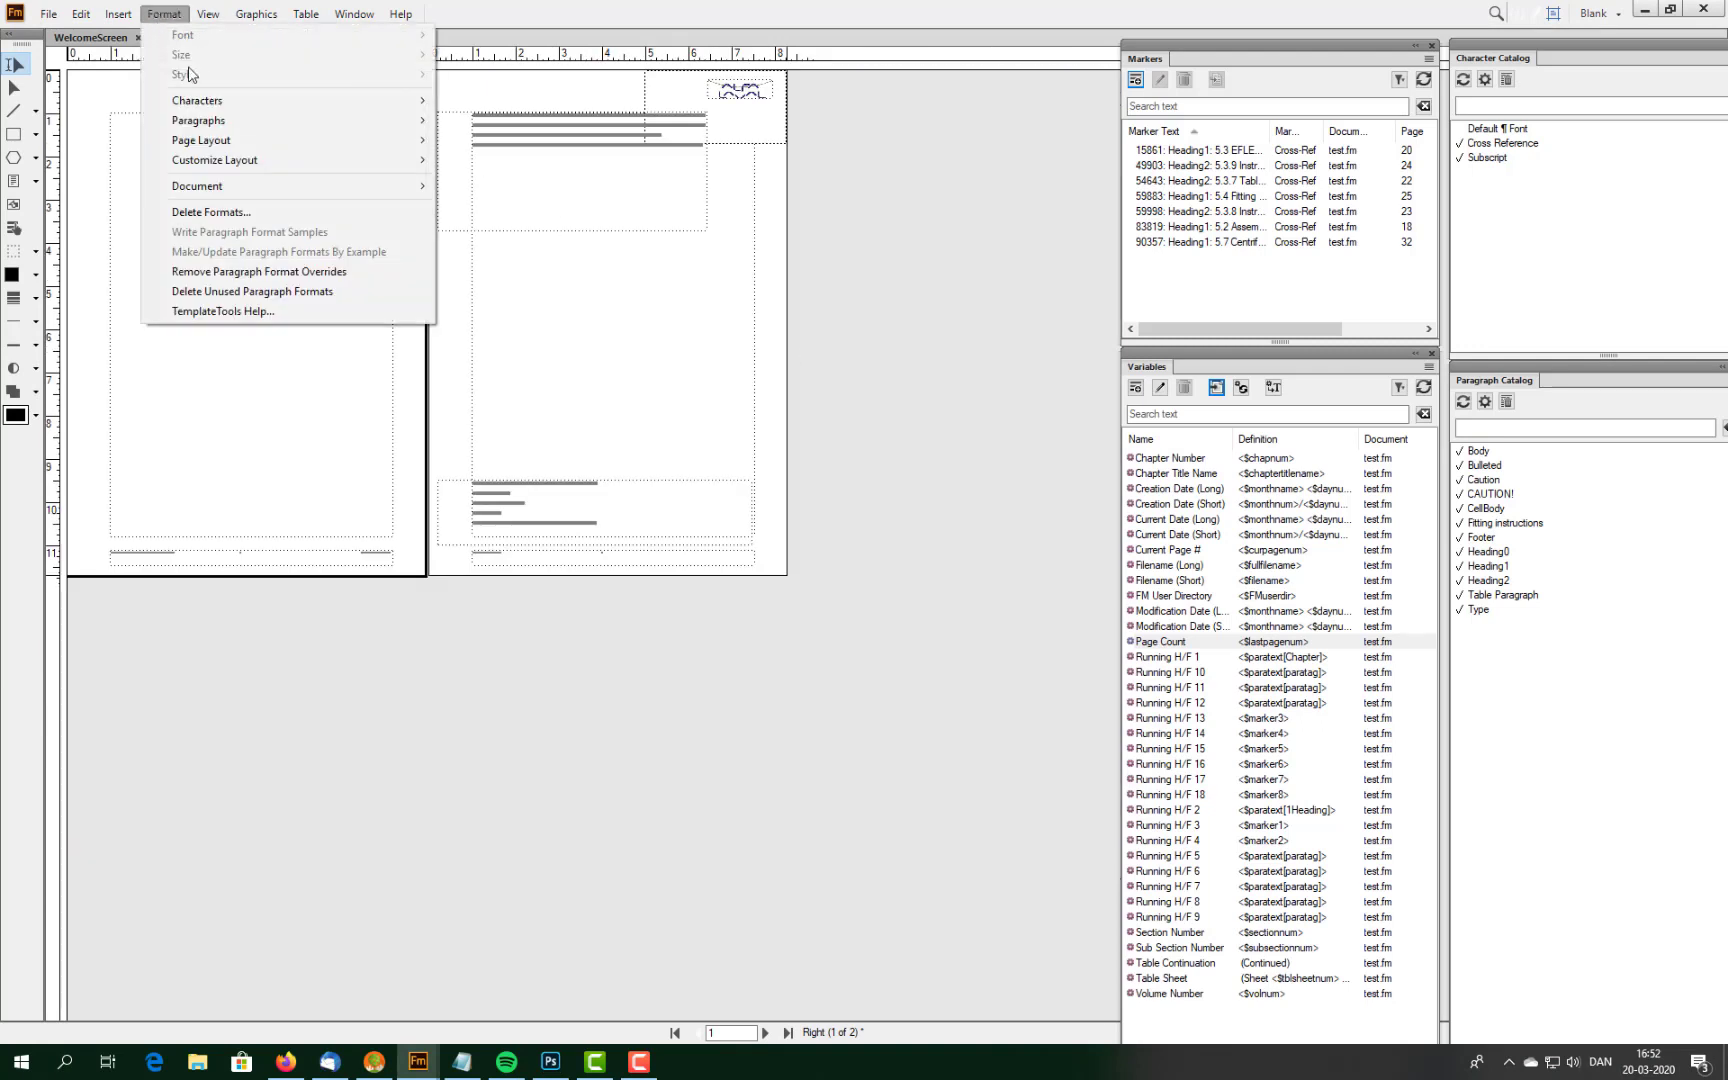
{"action": "left_click", "coordinate": [322, 212]}
{"action": "left_click_drag", "start_coordinate": [922, 329], "coordinate": [882, 201]}
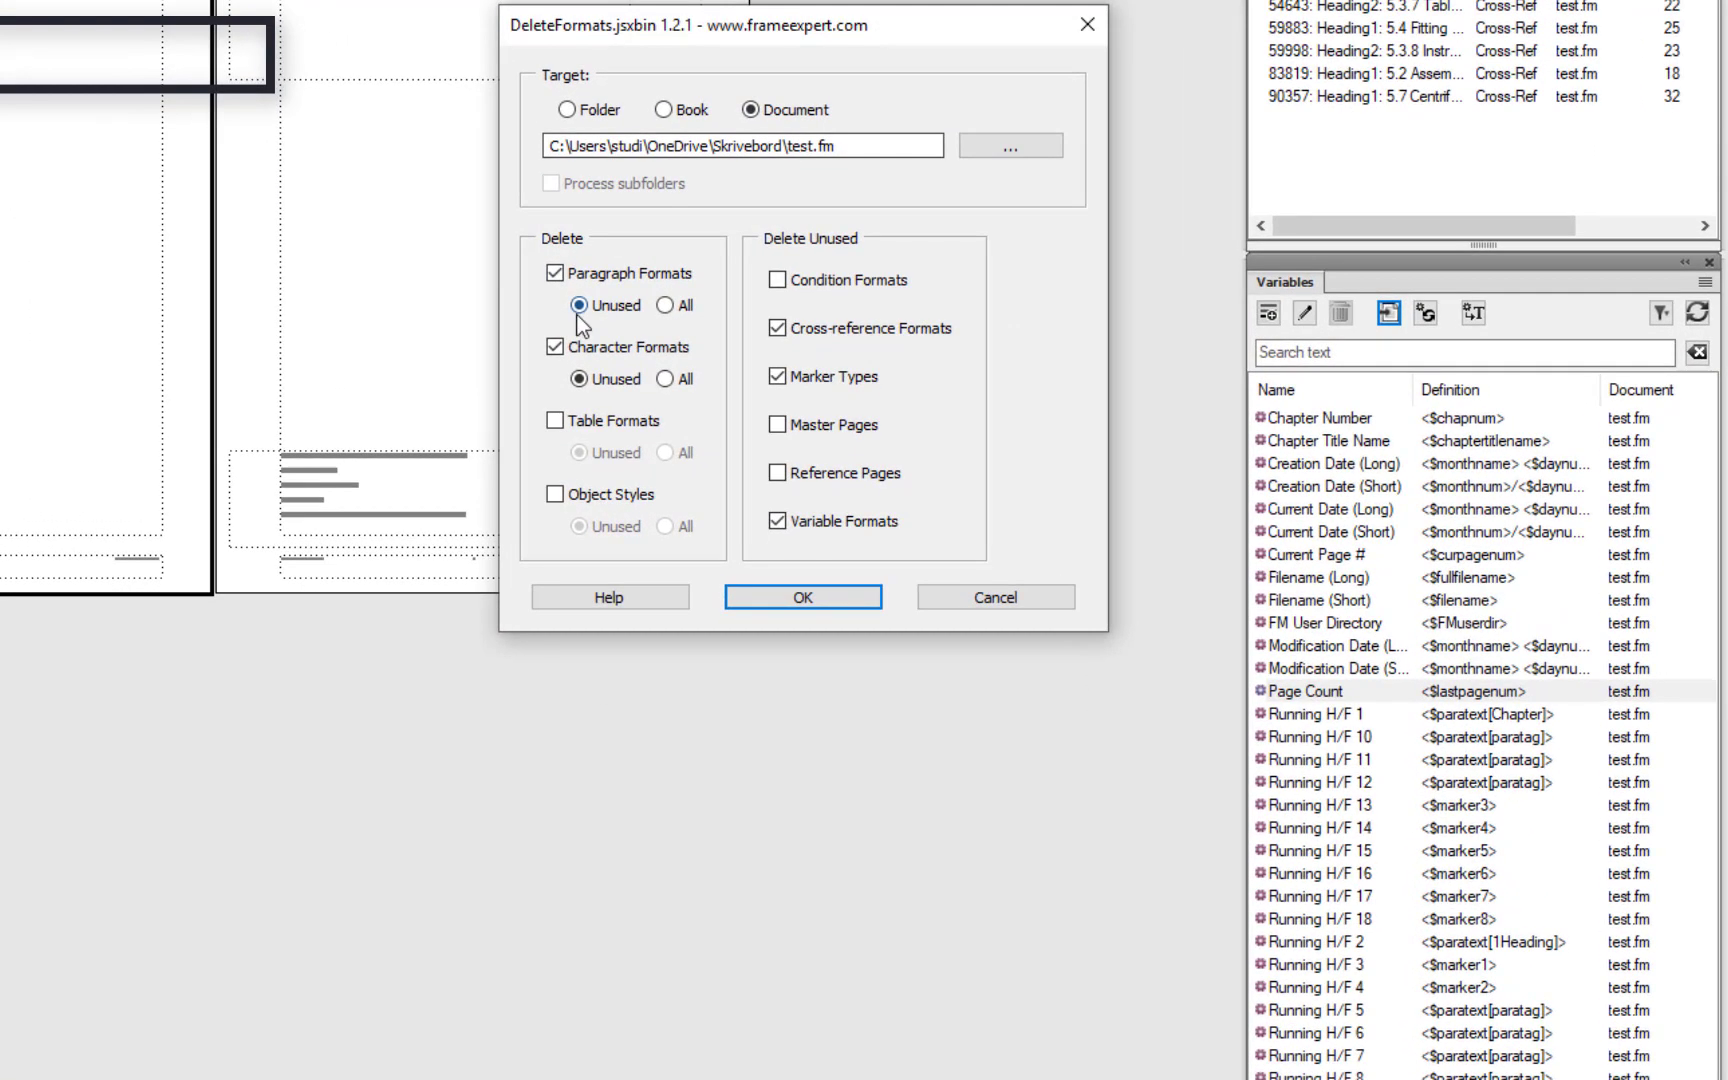
Deselect paragraph, character, cross-reference and variable formats and marker types, and delete only the unused master pages.
{"action": "left_click", "coordinate": [659, 366]}
{"action": "left_click", "coordinate": [555, 346]}
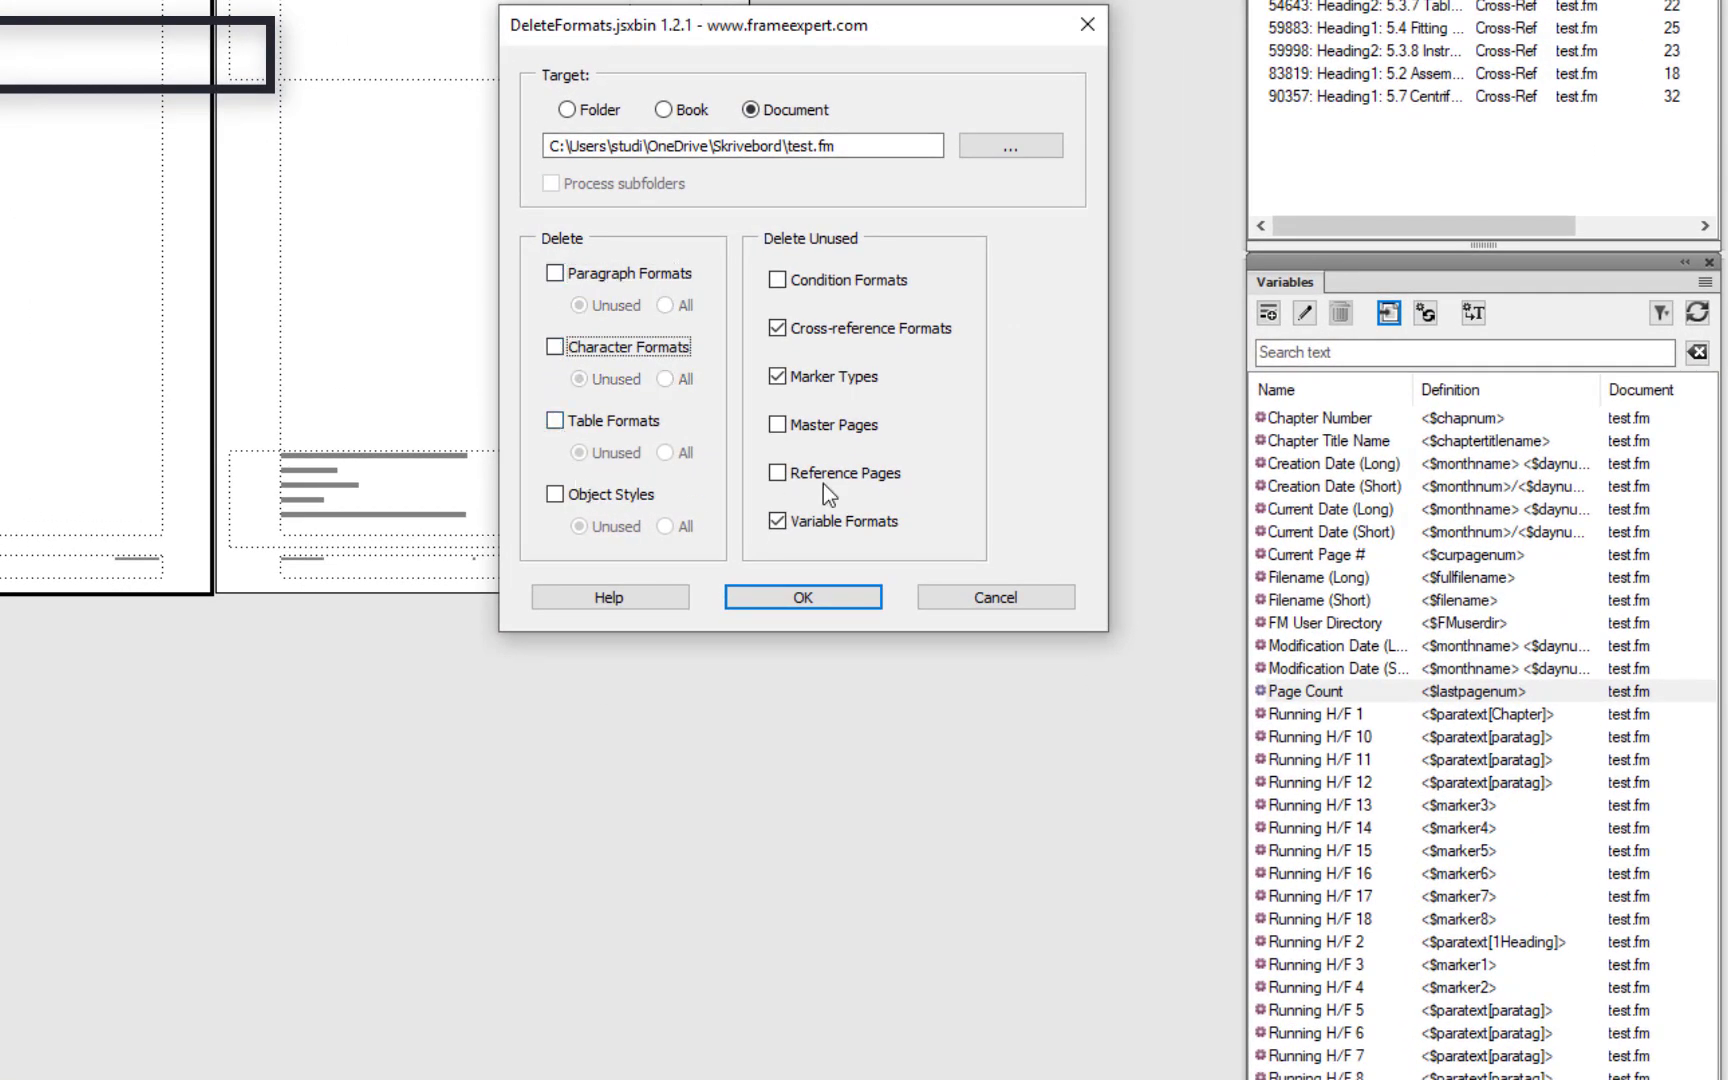
{"action": "left_click", "coordinate": [776, 377]}
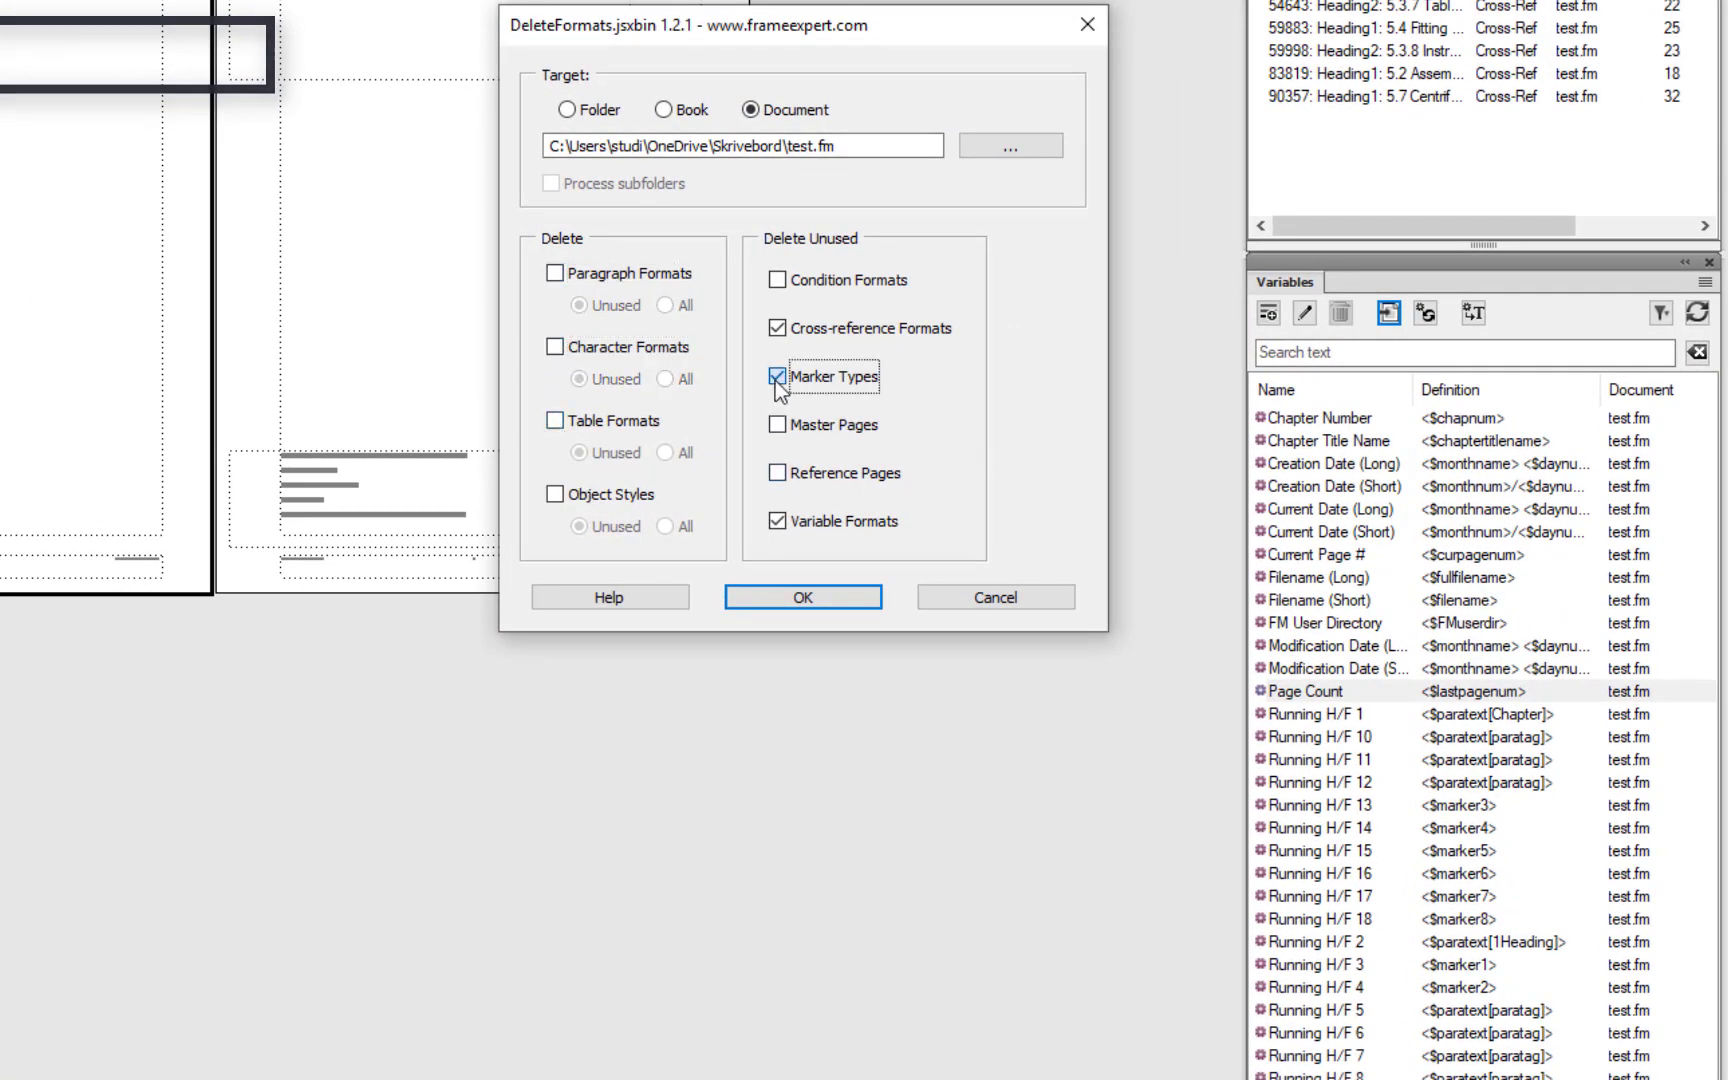
{"action": "left_click", "coordinate": [776, 326]}
{"action": "left_click", "coordinate": [783, 529]}
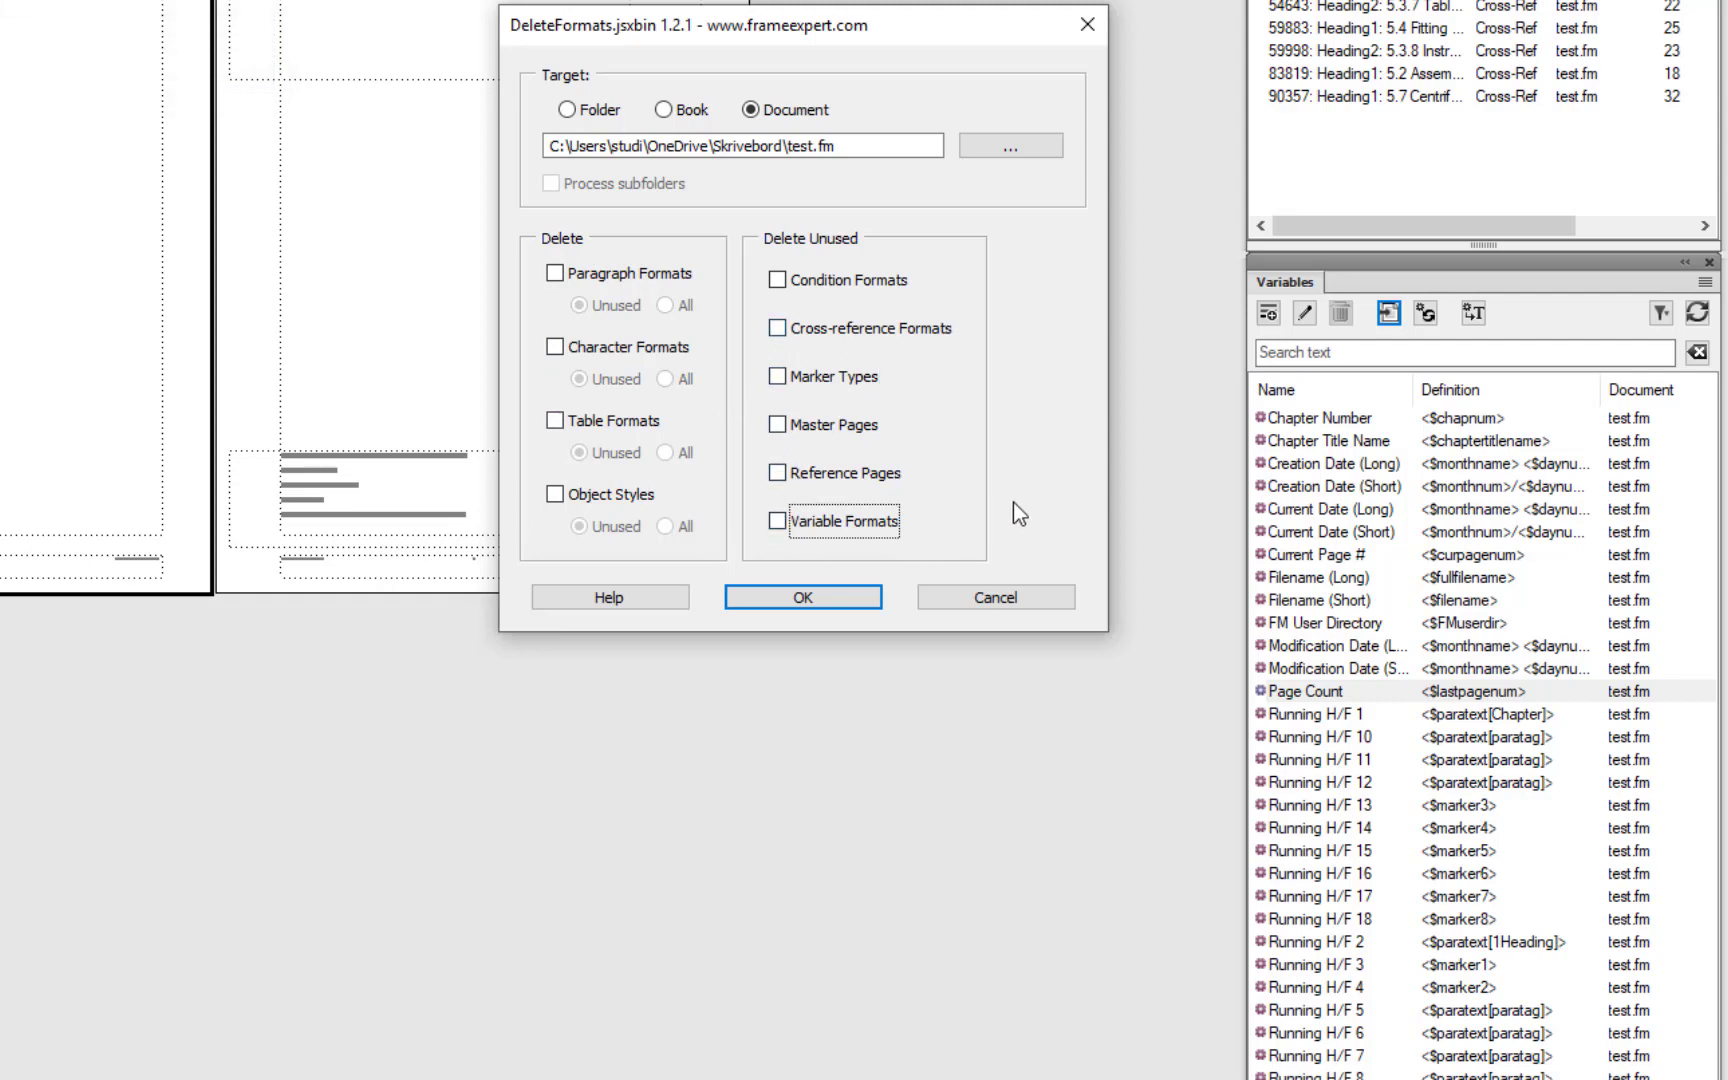
{"action": "left_click", "coordinate": [779, 429]}
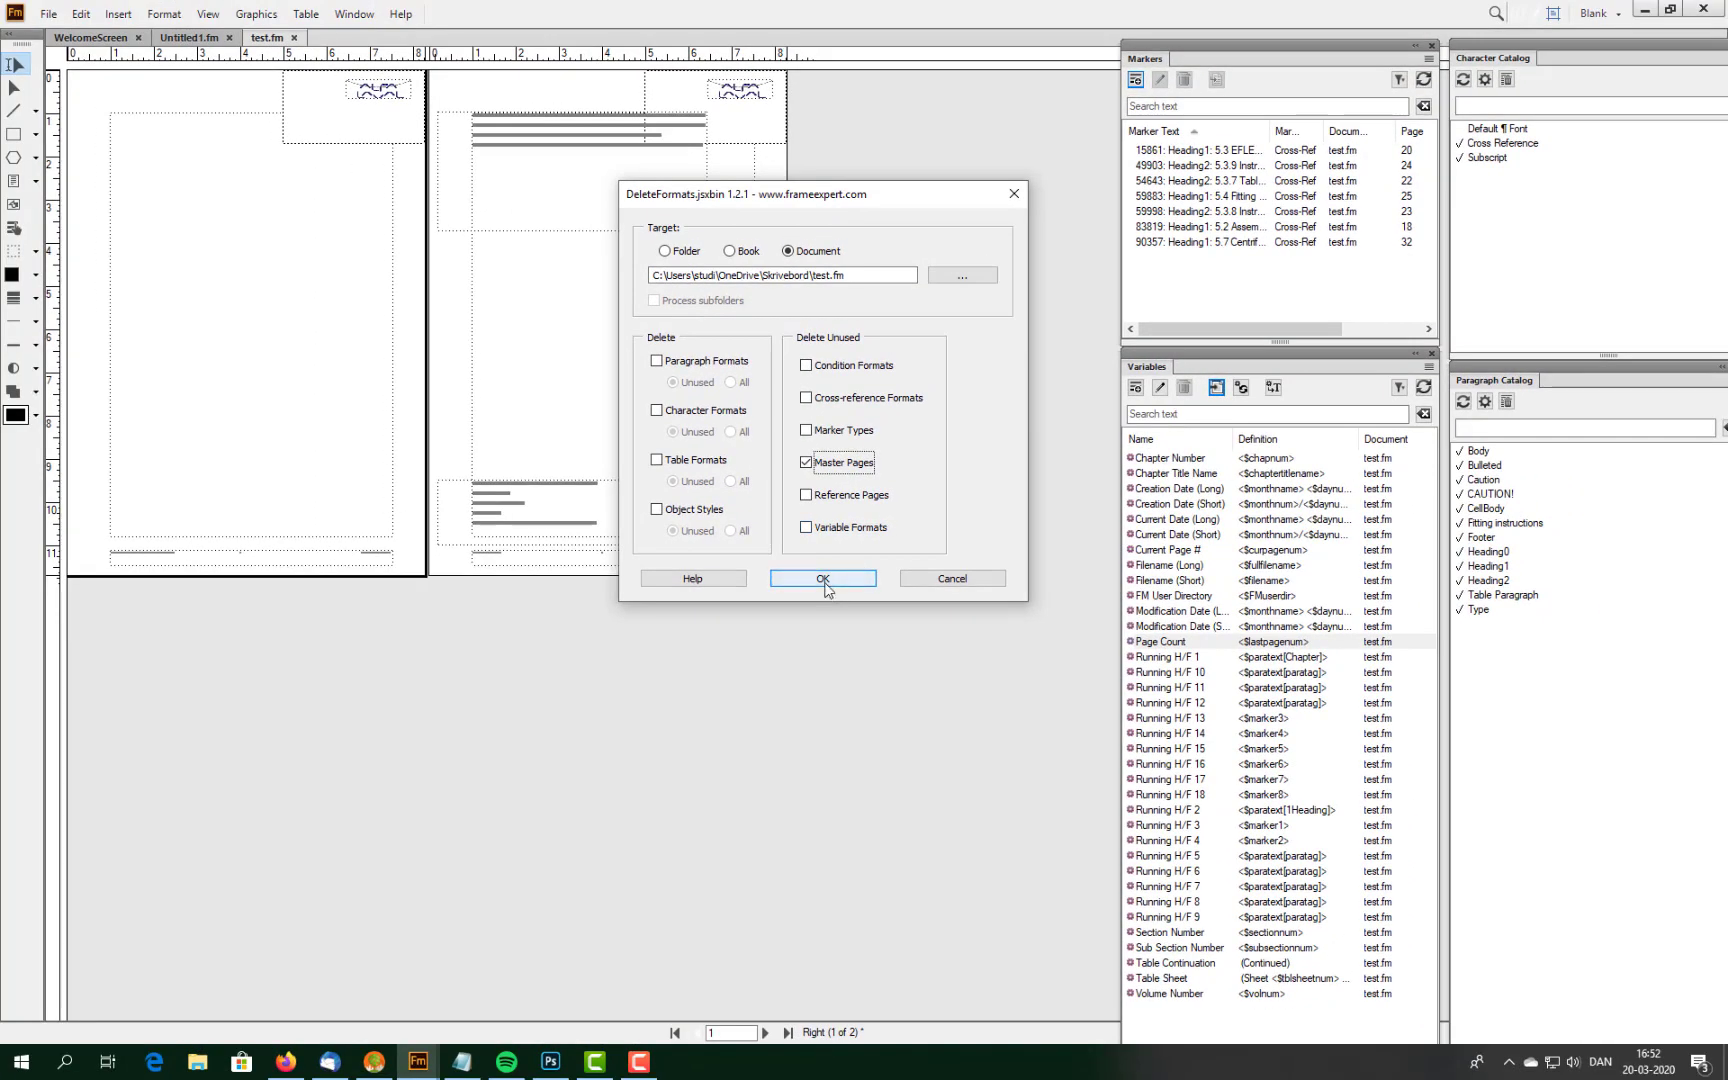
{"action": "left_click", "coordinate": [823, 579]}
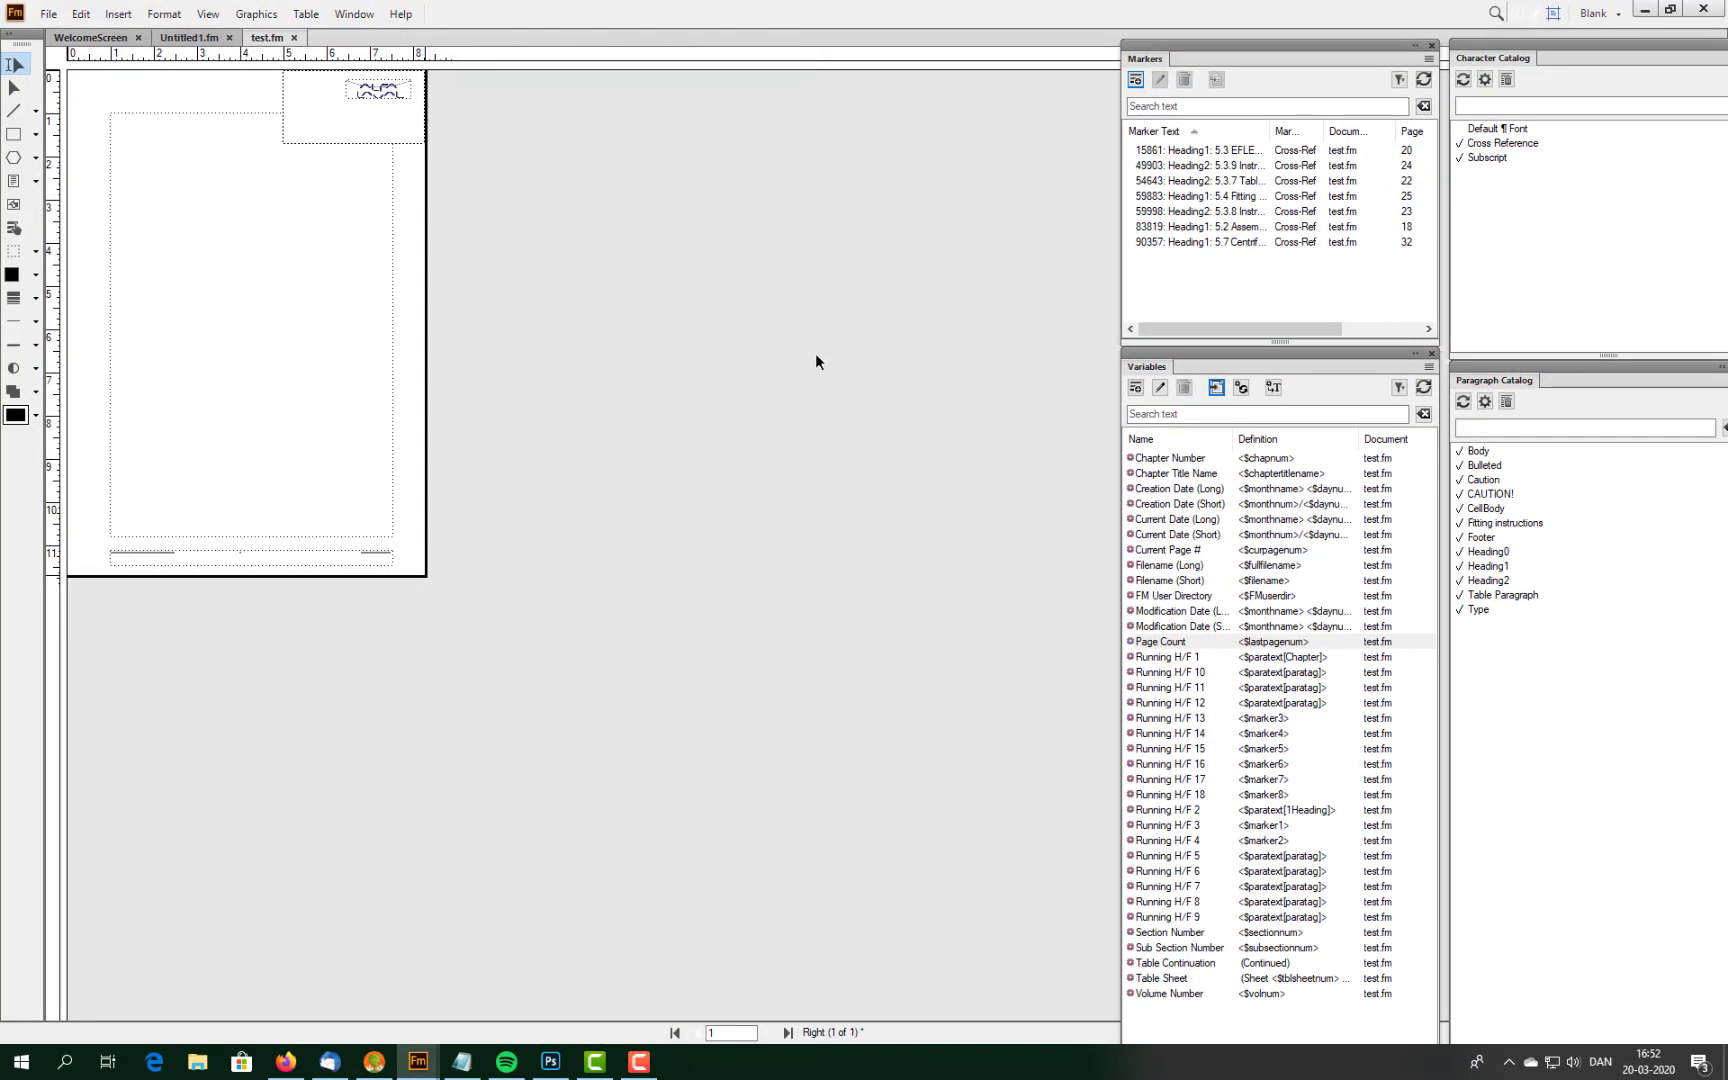